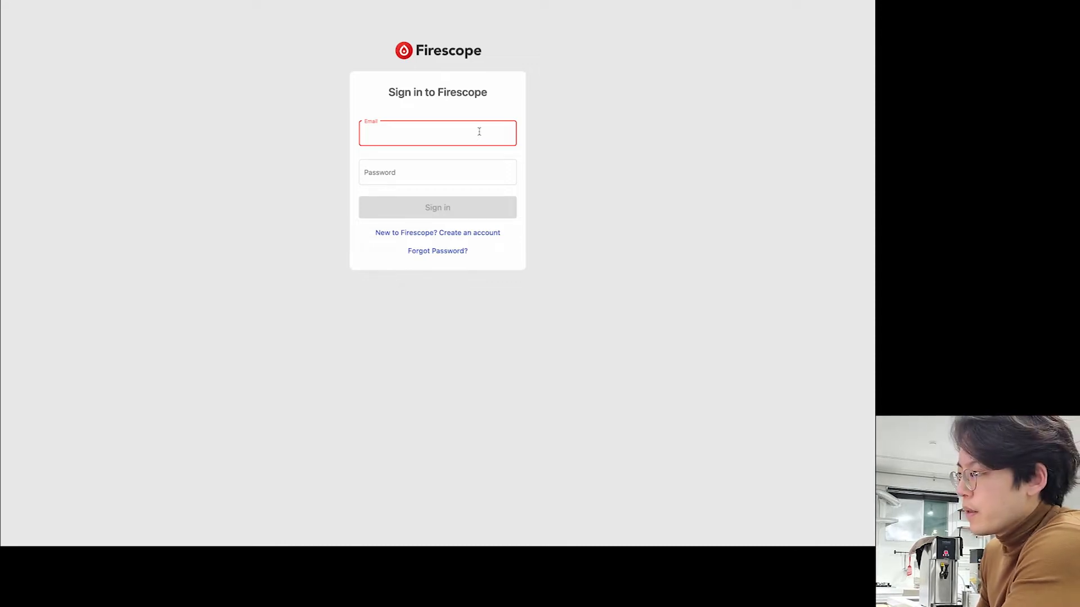
- Switch from the sign-in form to the new-account signup form
left_click(553, 129)
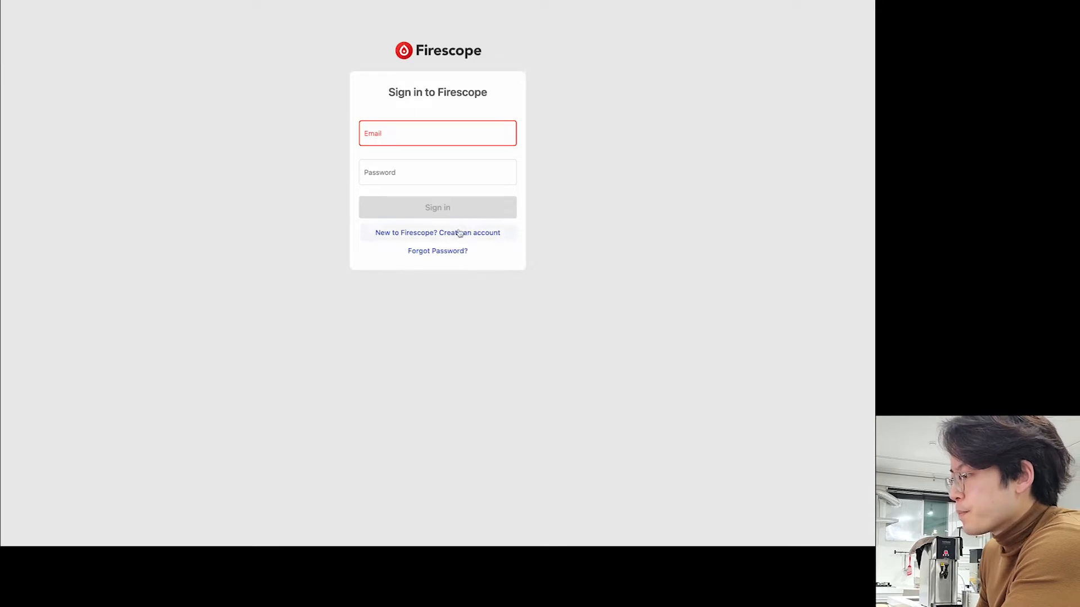
left_click(492, 234)
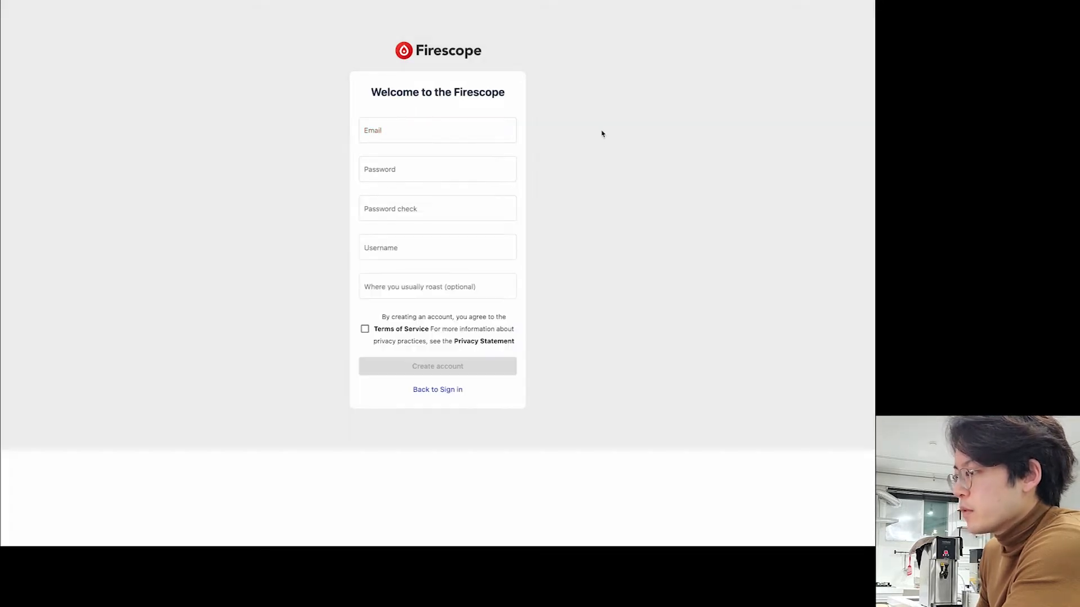
- Enter the account email and a matching password and password check
left_click(477, 130)
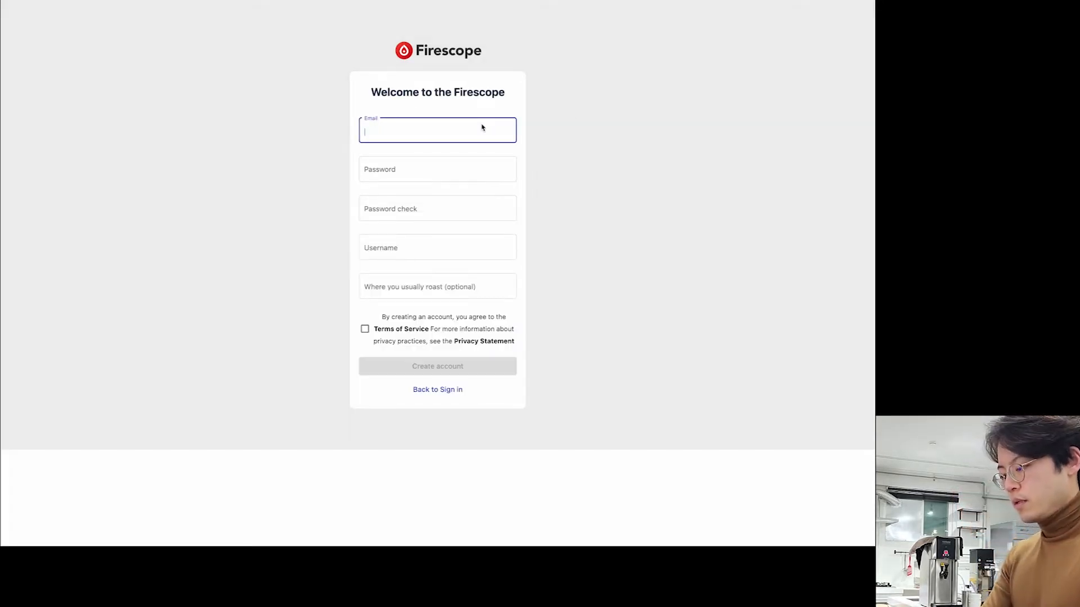
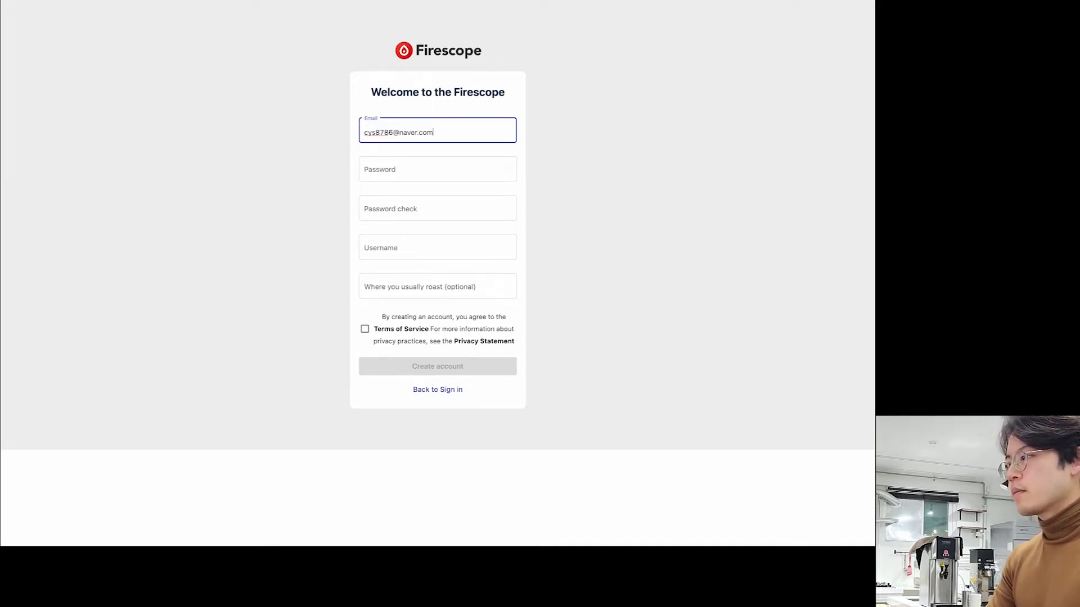
key("Tab")
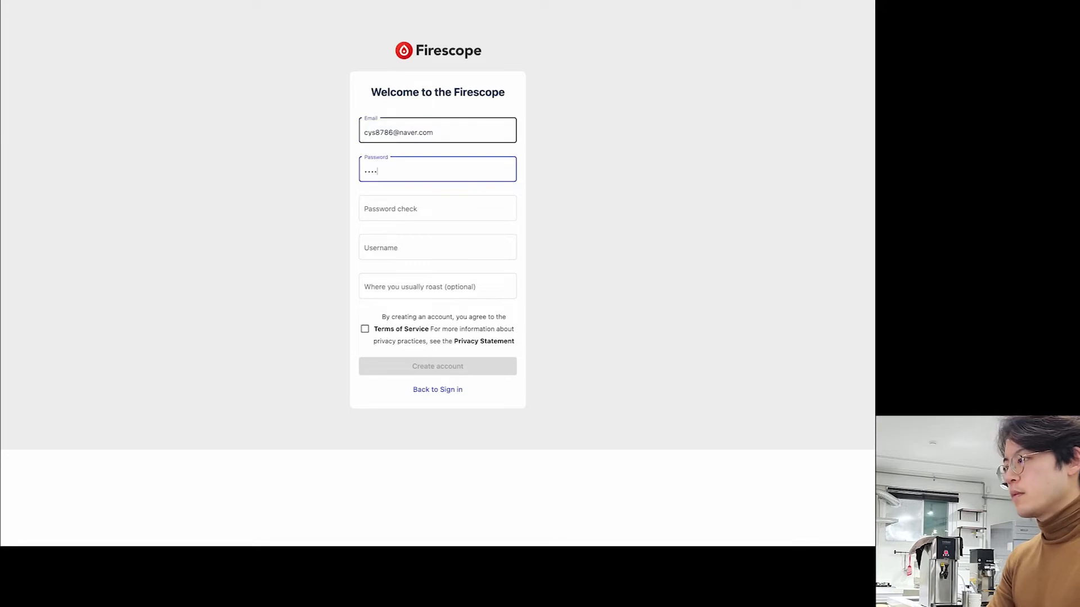
type("•")
key("Tab")
type("••••••")
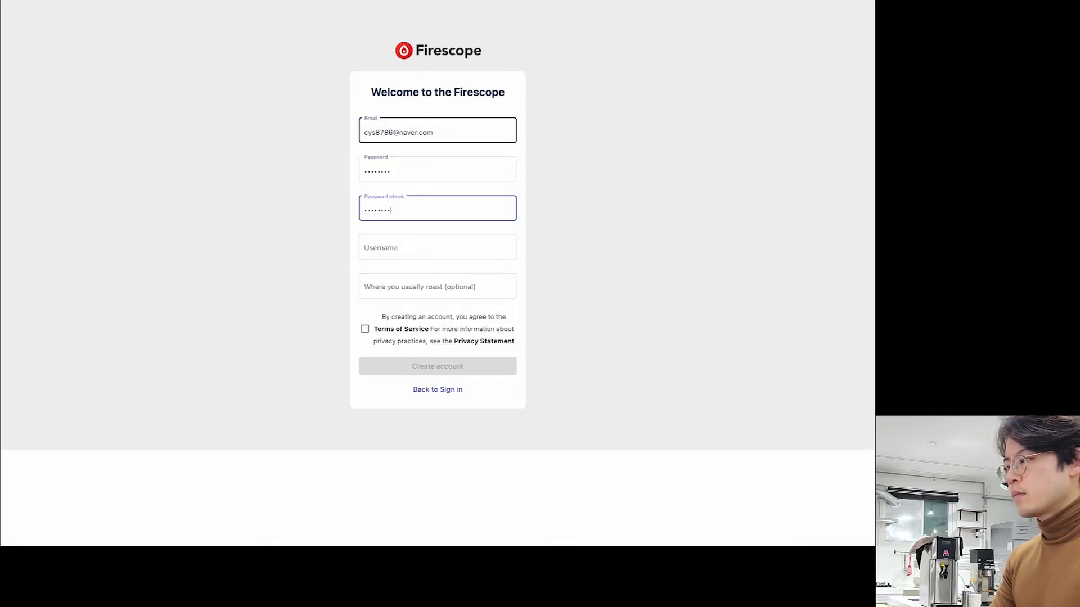
key("Tab")
- Enter username Firescope and roast place Roastery, accept the Terms, and return to sign-in
type("Fir")
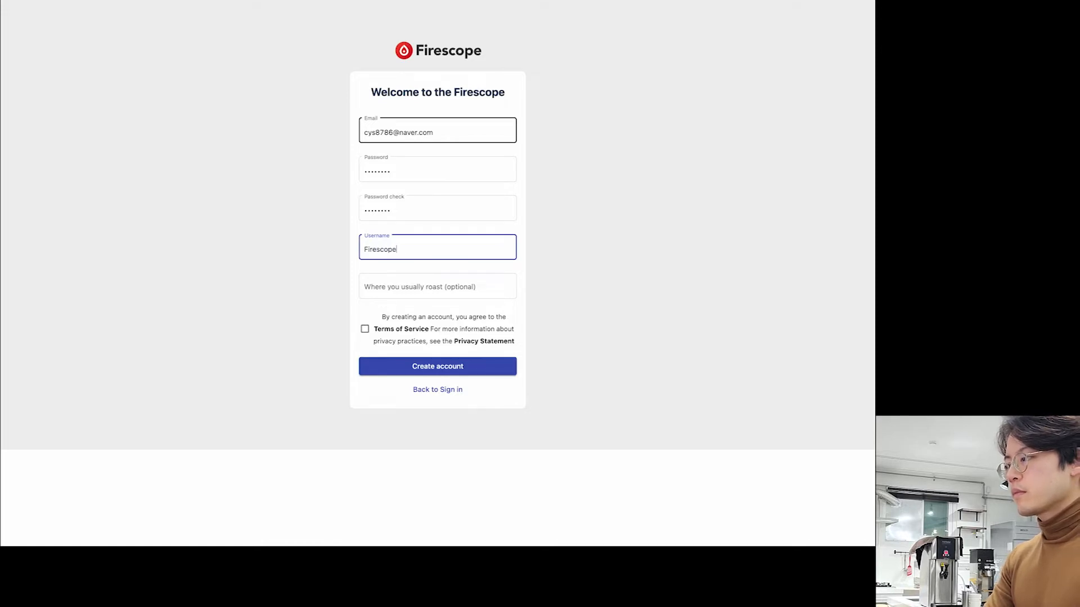
key("Tab")
type("ro")
key("BackSpace")
key("BackSpace")
type("Roastery")
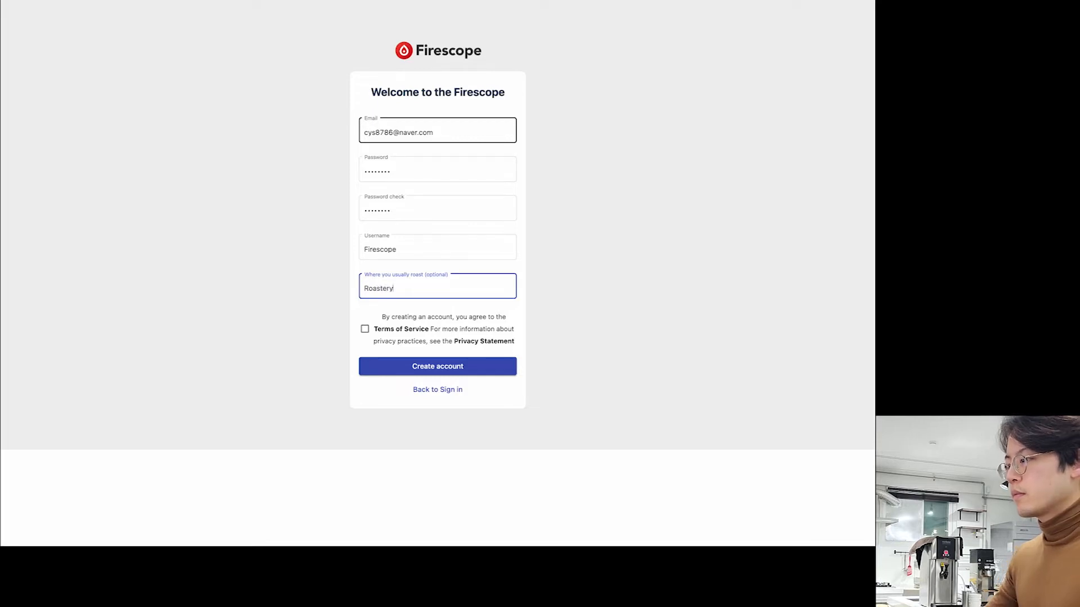
left_click(364, 329)
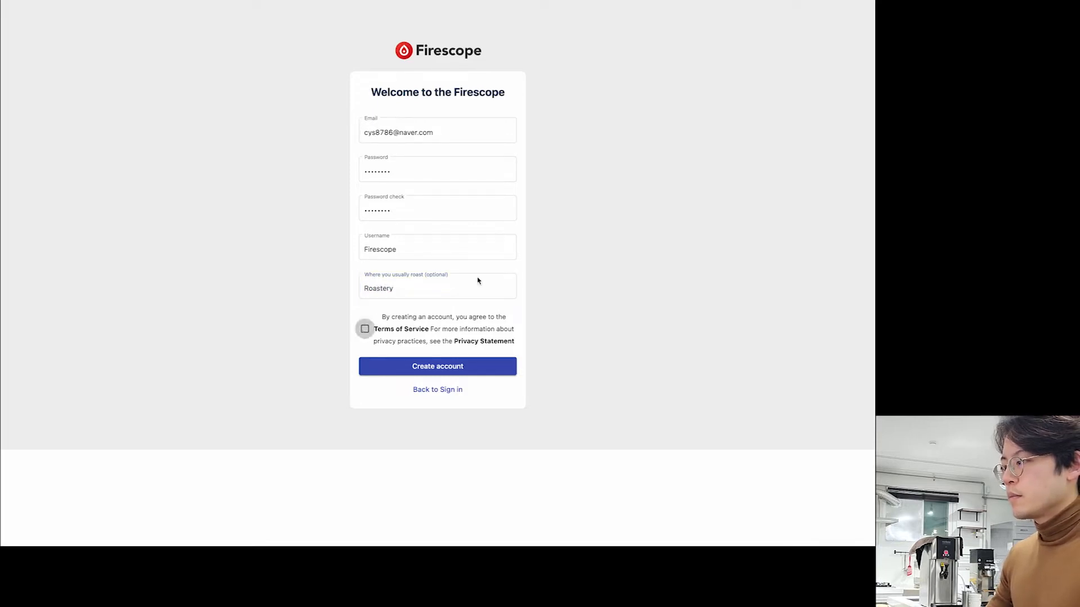
left_click(437, 389)
- Sign in with the new account's email and password
left_click(373, 142)
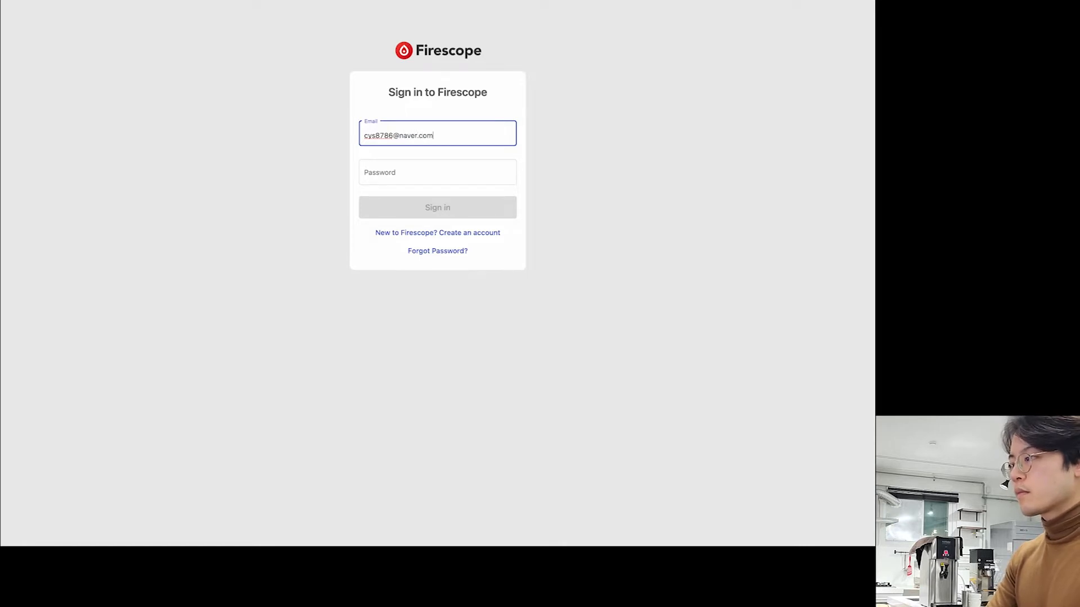
key("Tab")
type("•••")
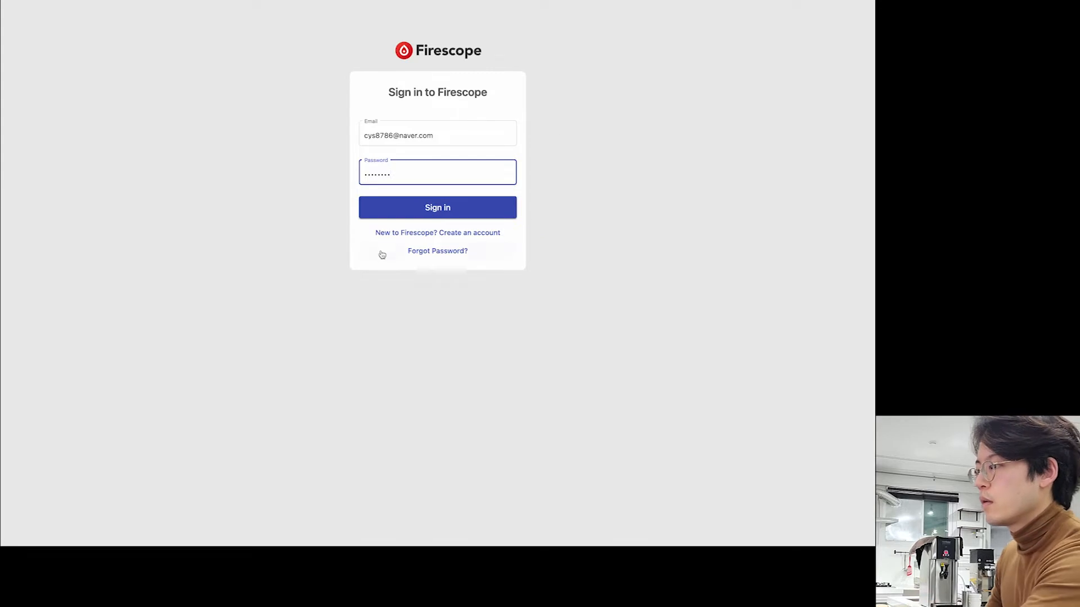
left_click(427, 216)
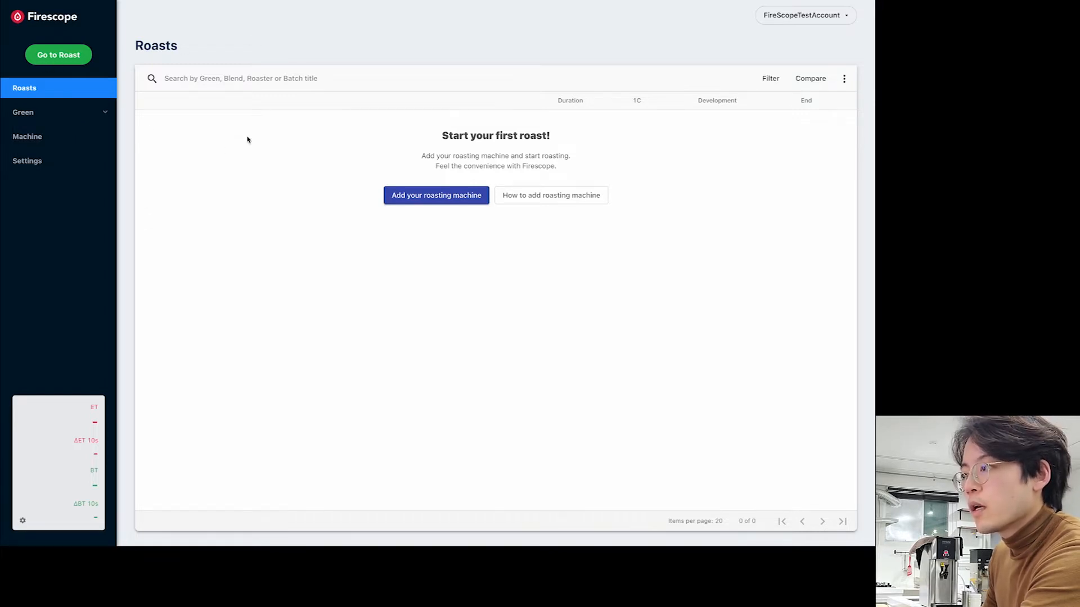
- On the Machine page, add a new machine nicknamed Easyster800
left_click(41, 141)
left_click(55, 168)
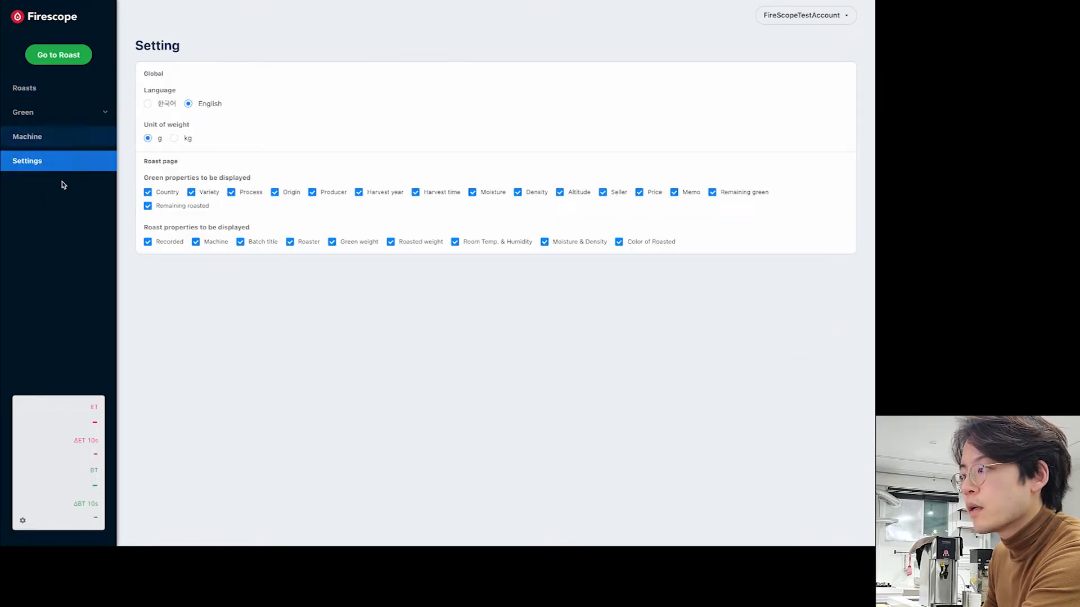
left_click(71, 139)
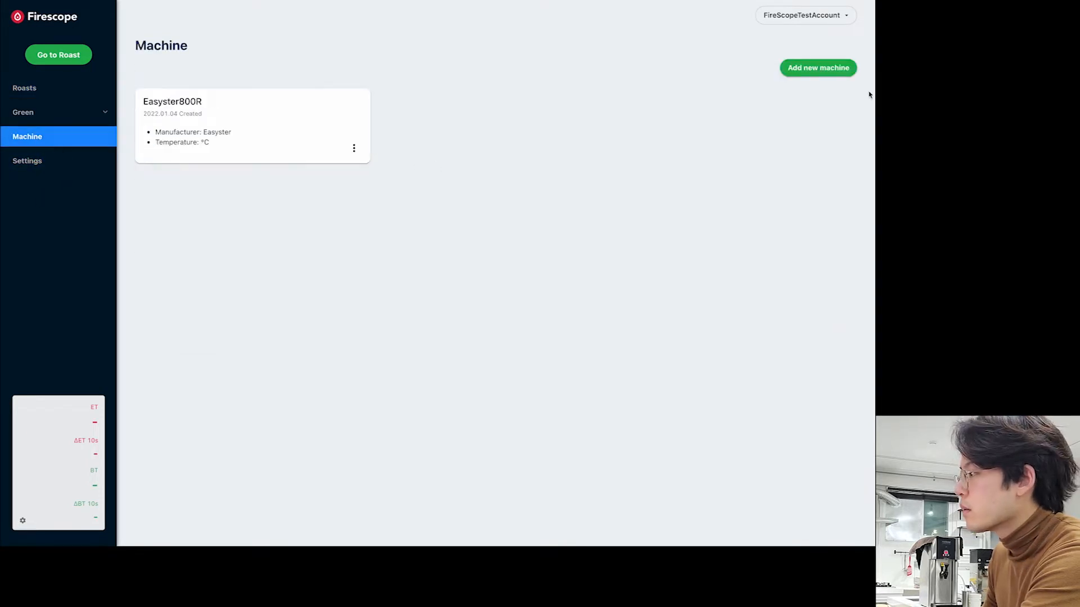
left_click(819, 70)
left_click(395, 239)
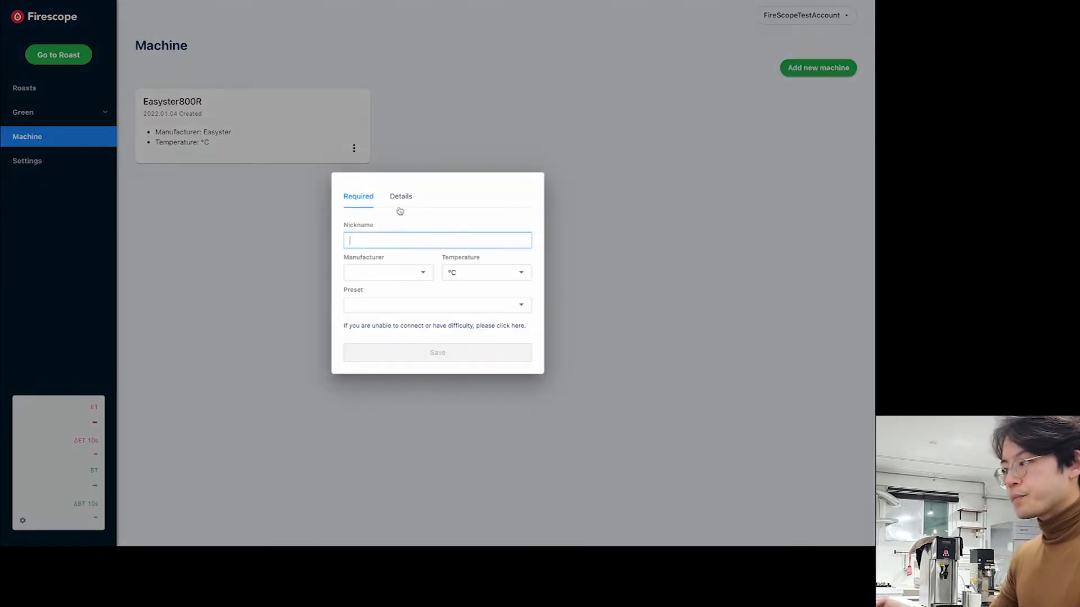
type("Easyster800")
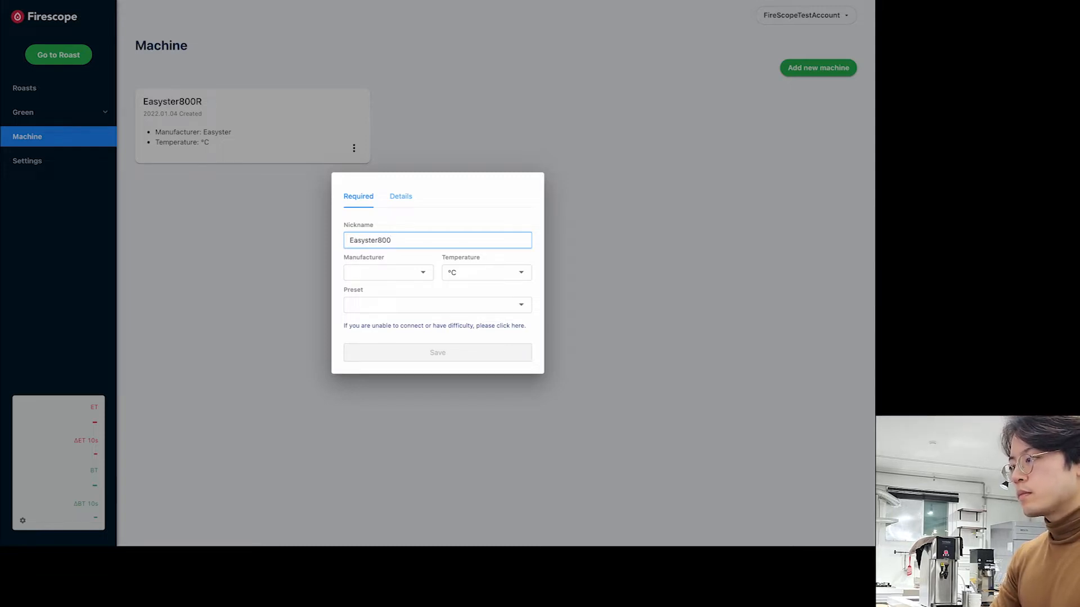
- Set the machine's manufacturer to Easyster and its preset to Autonics
left_click(411, 276)
left_click(373, 290)
left_click(434, 305)
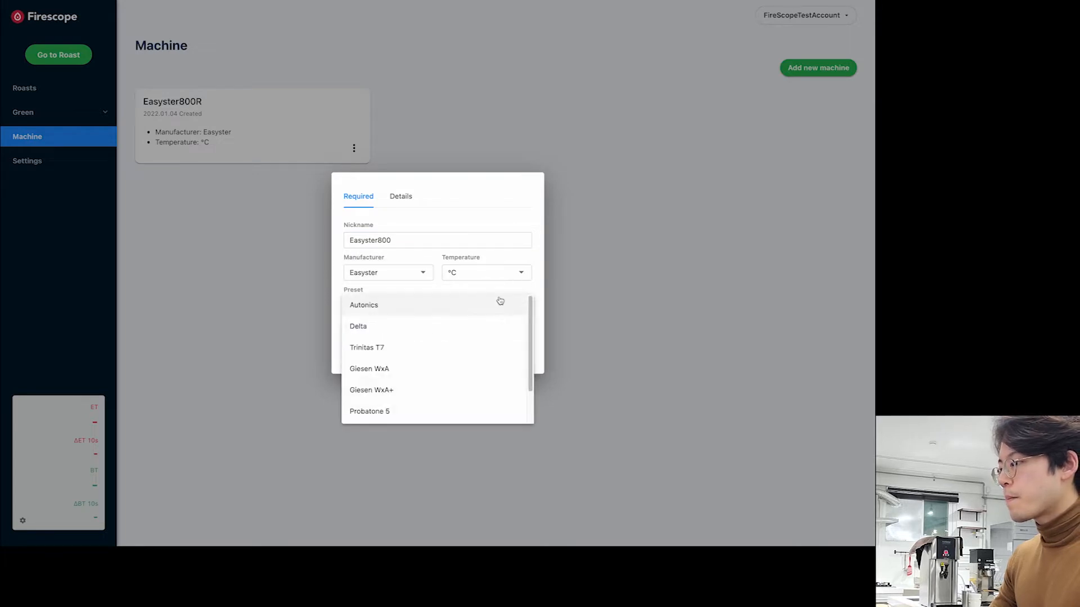
scroll(490, 326, "down", 2)
scroll(500, 317, "up", 2)
left_click(513, 304)
left_click(397, 316)
left_click(409, 313)
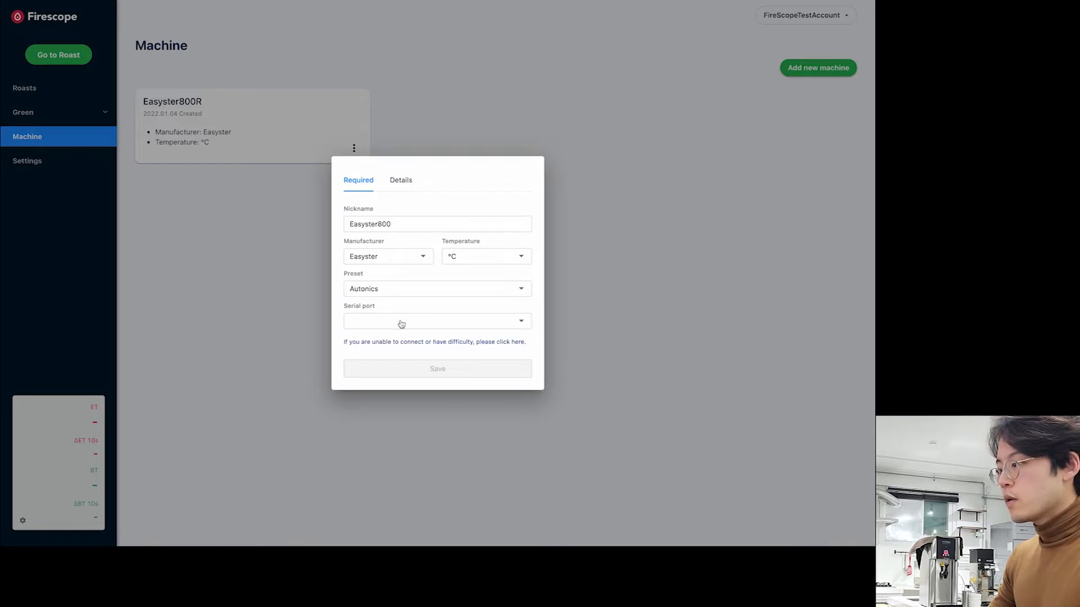
- Choose the /dev/tty.usbserial-AB0LY0L8 serial port and save the Easyster800 machine
left_click(415, 322)
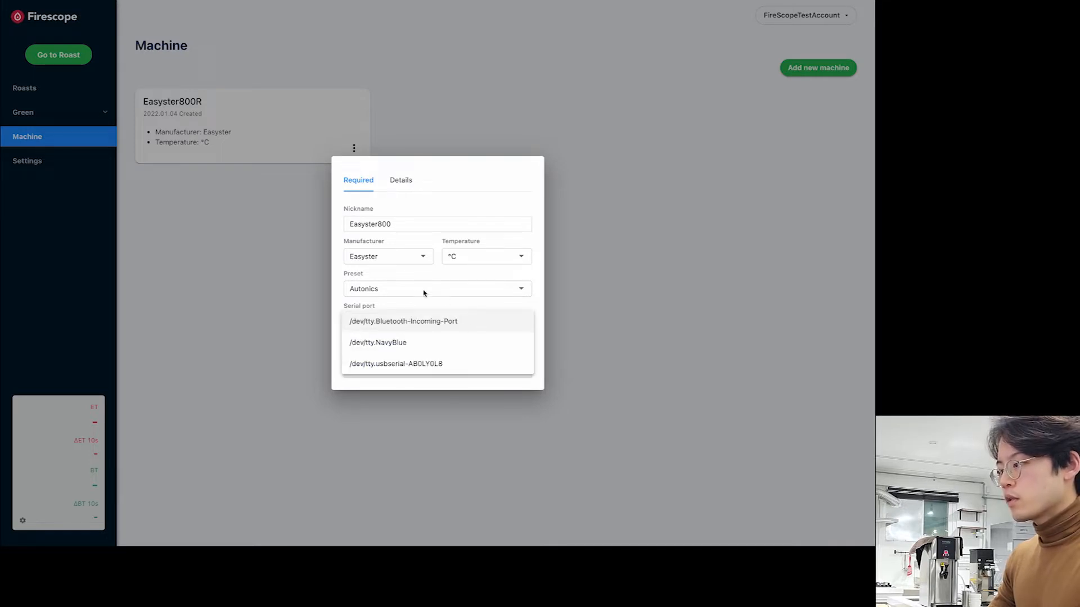
left_click(439, 324)
left_click(439, 326)
left_click(447, 364)
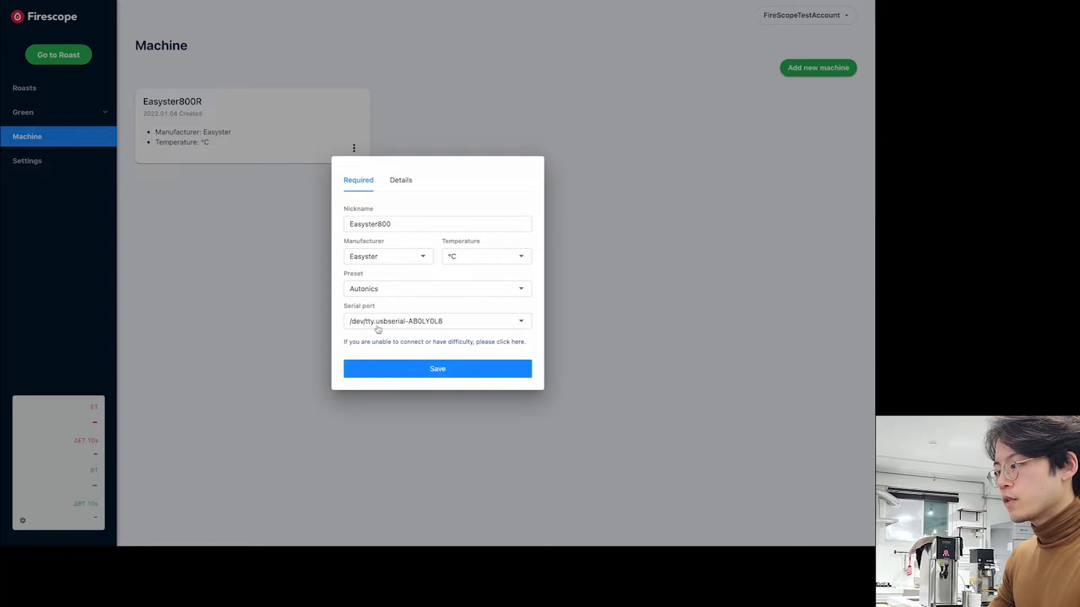
left_click(521, 322)
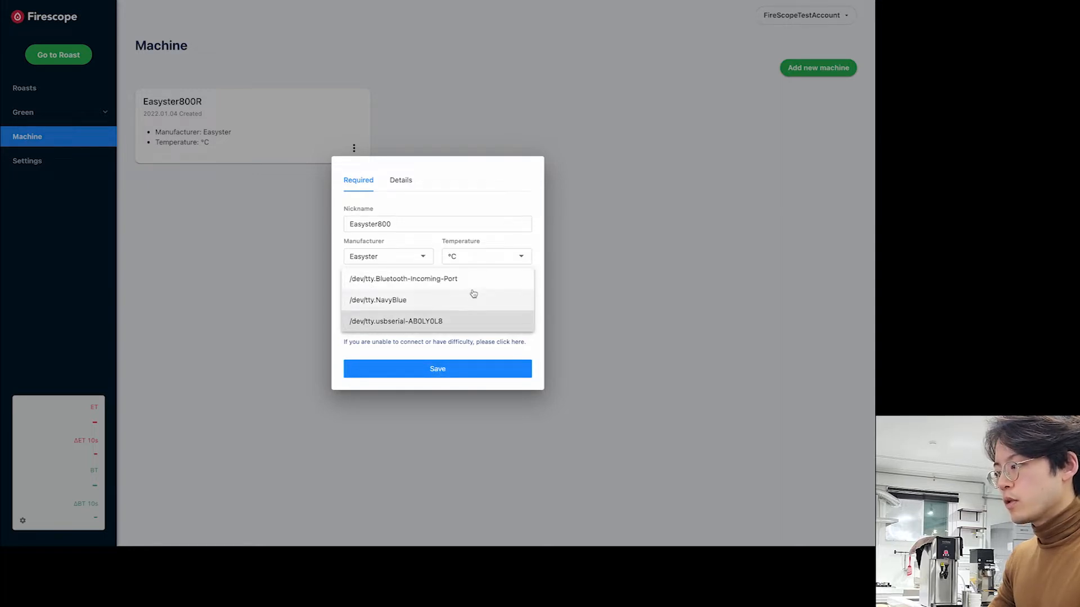
left_click(501, 327)
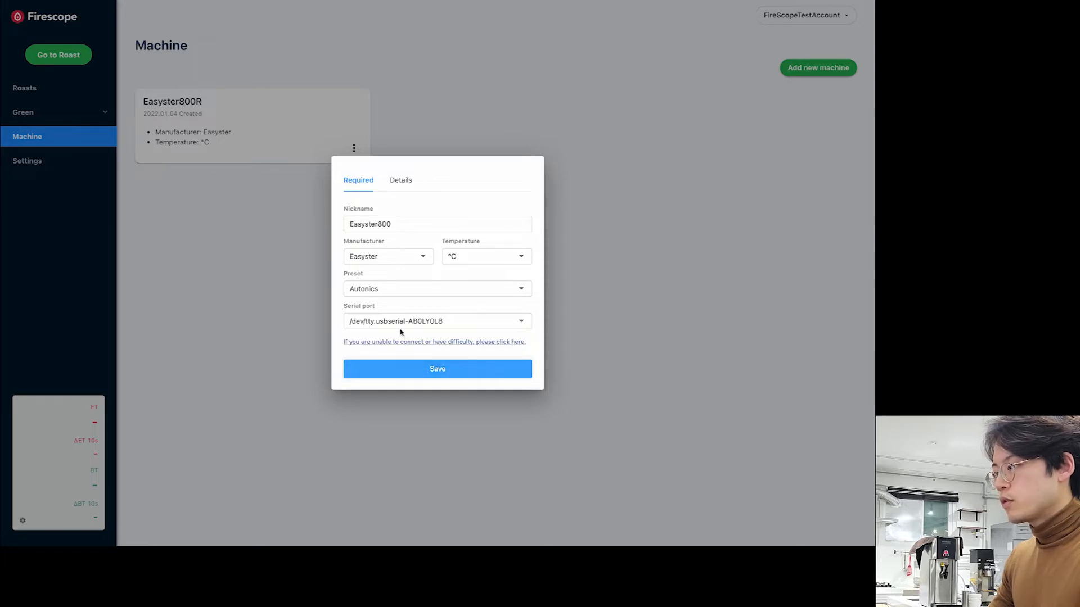
left_click(428, 363)
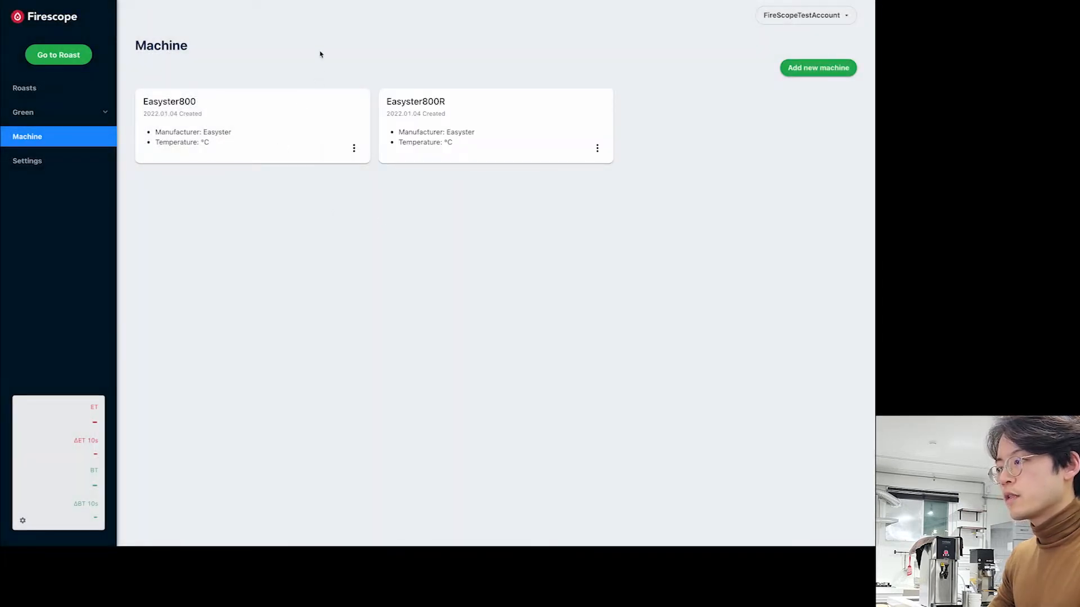
- Make Easyster800 the active machine and open its empty live Roast chart
left_click(330, 100)
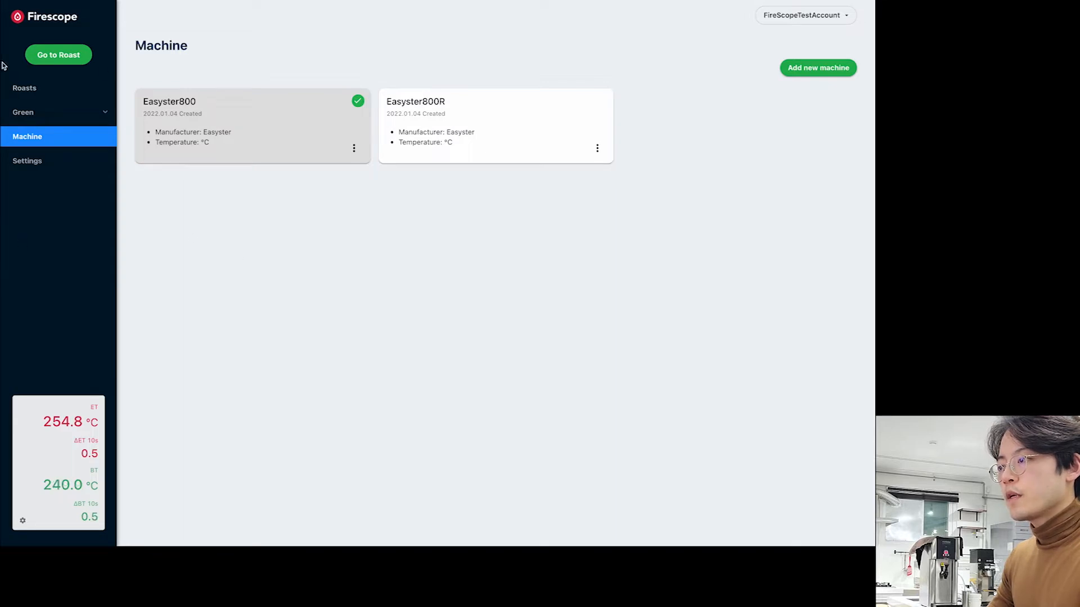
left_click(59, 63)
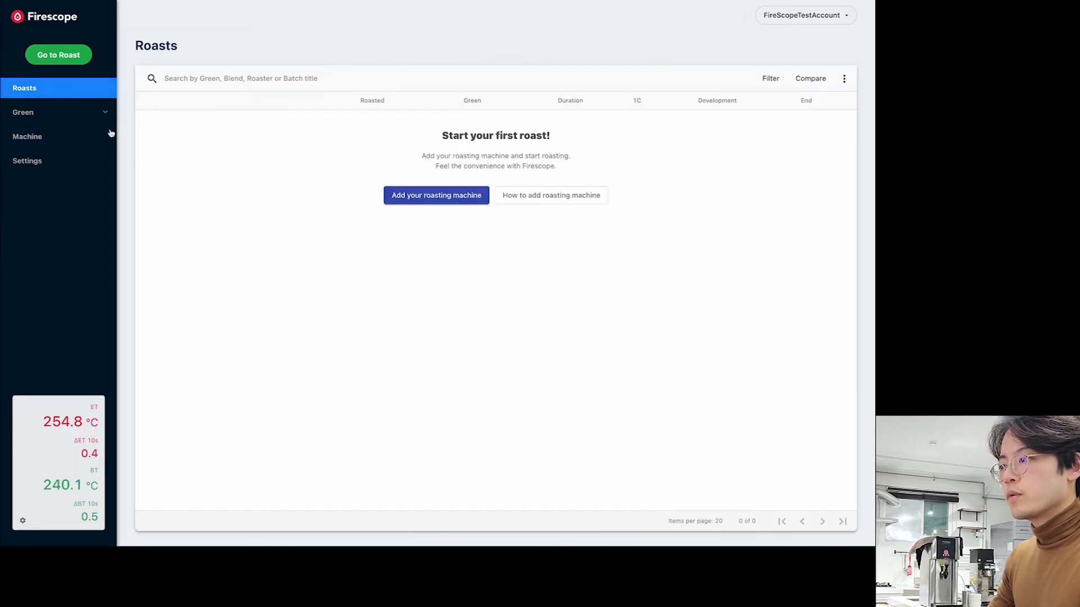
left_click(59, 62)
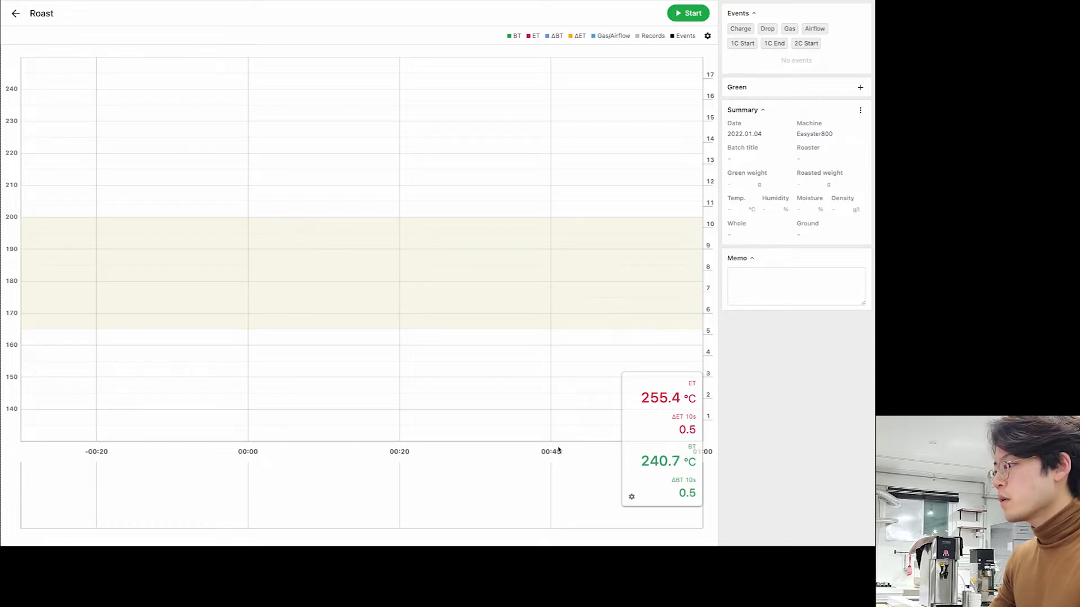
- Set the chart's time-axis maximum to 600 s and apply the chart settings
left_click(707, 35)
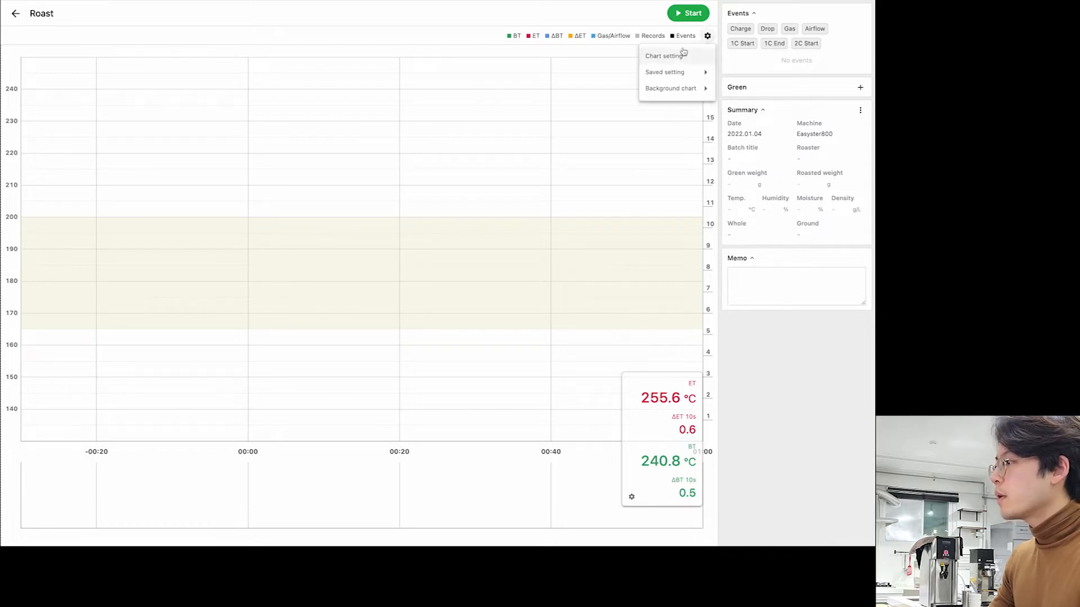
left_click(692, 55)
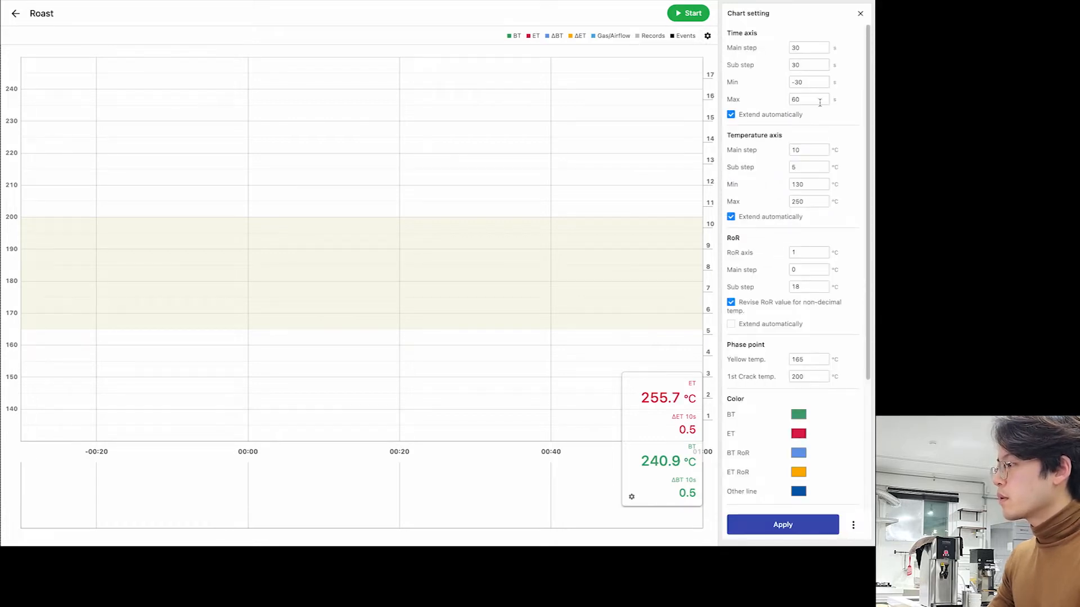
left_click(813, 100)
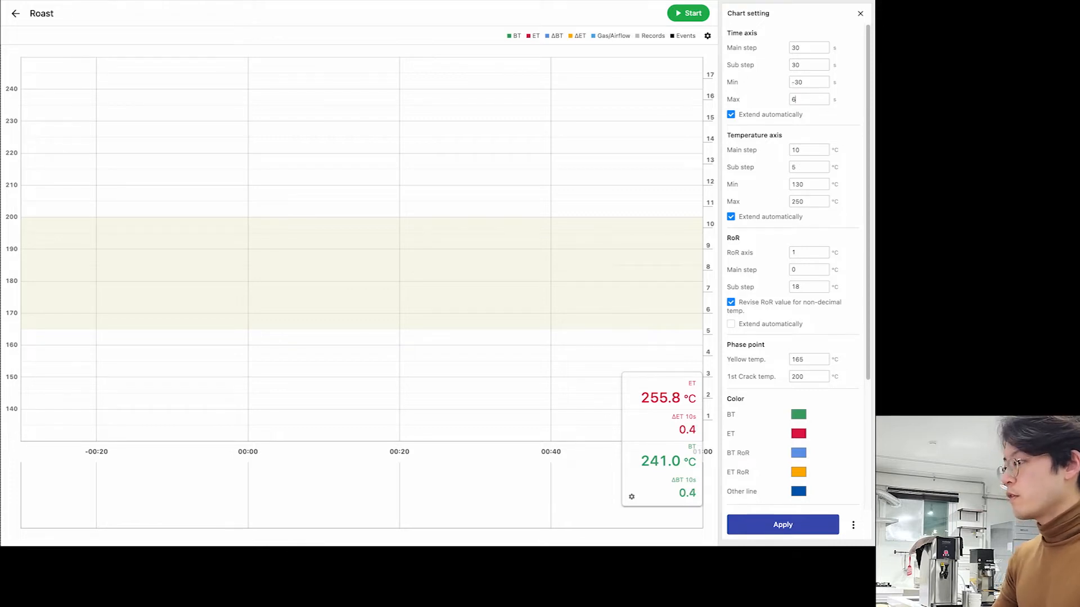
type("00")
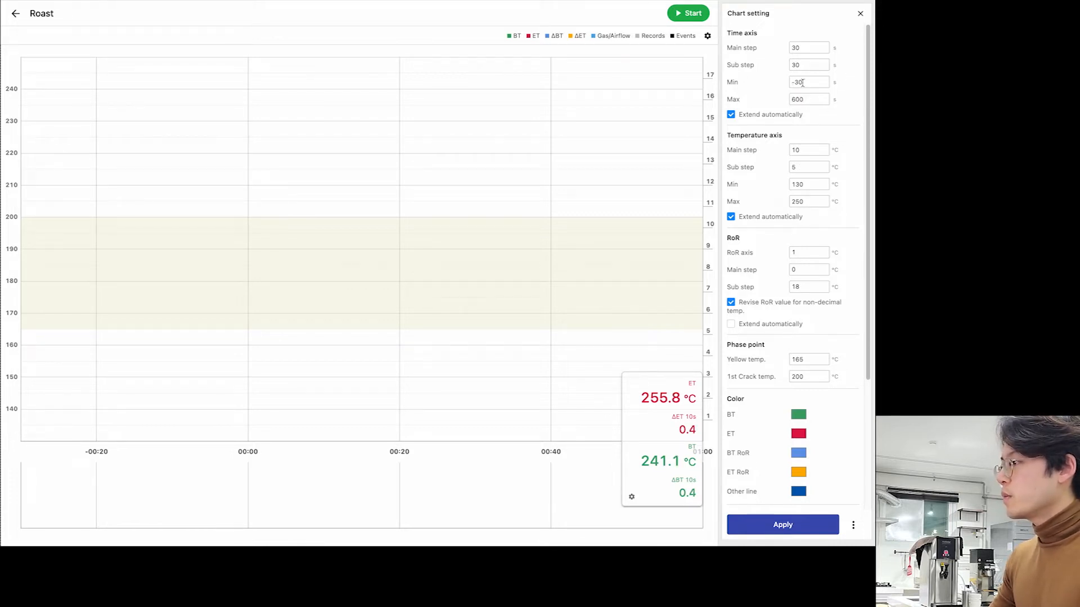
left_click(814, 49)
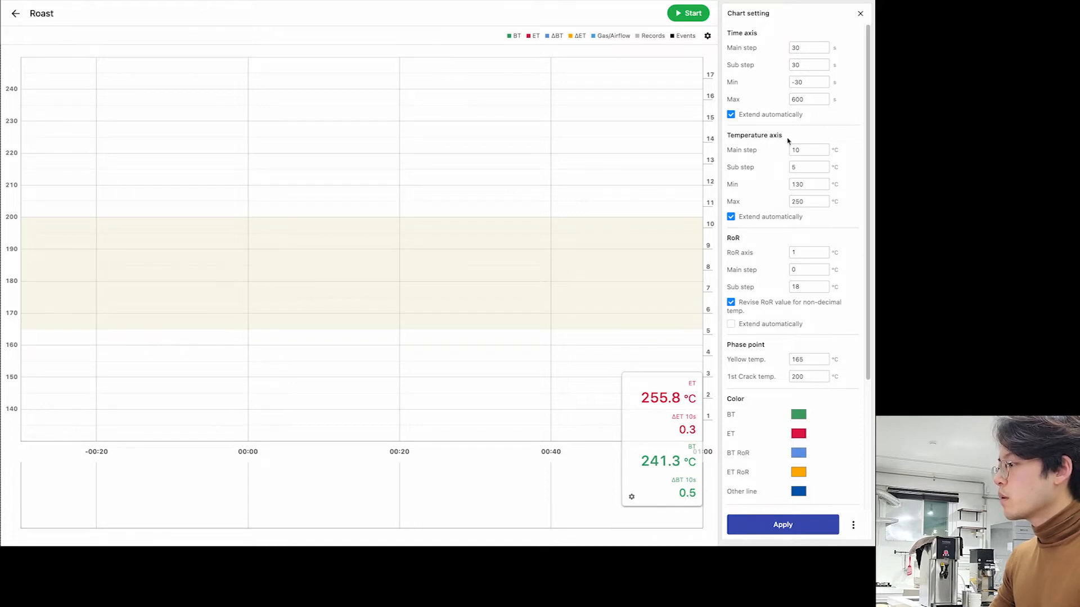
left_click(790, 524)
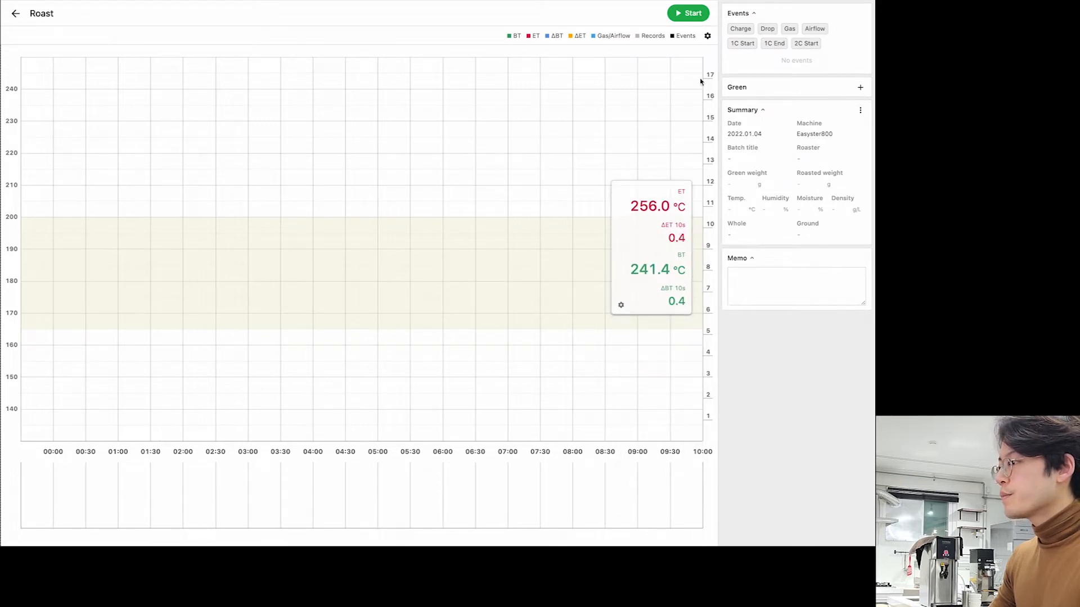
- In Chart setting, set the temperature axis to 120–240 °C
left_click(707, 36)
left_click(683, 54)
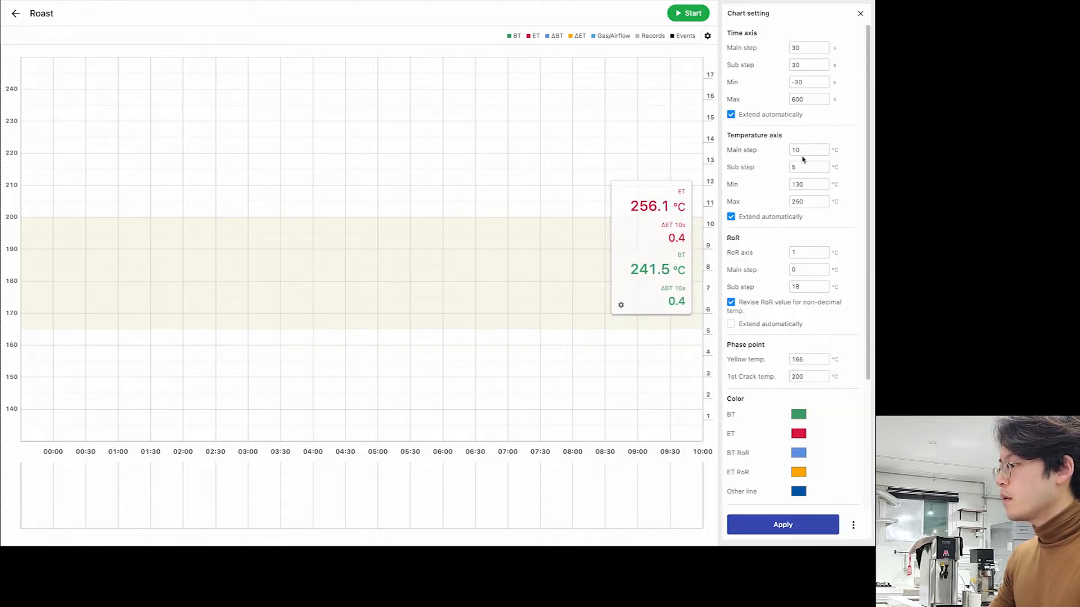
double_click(814, 185)
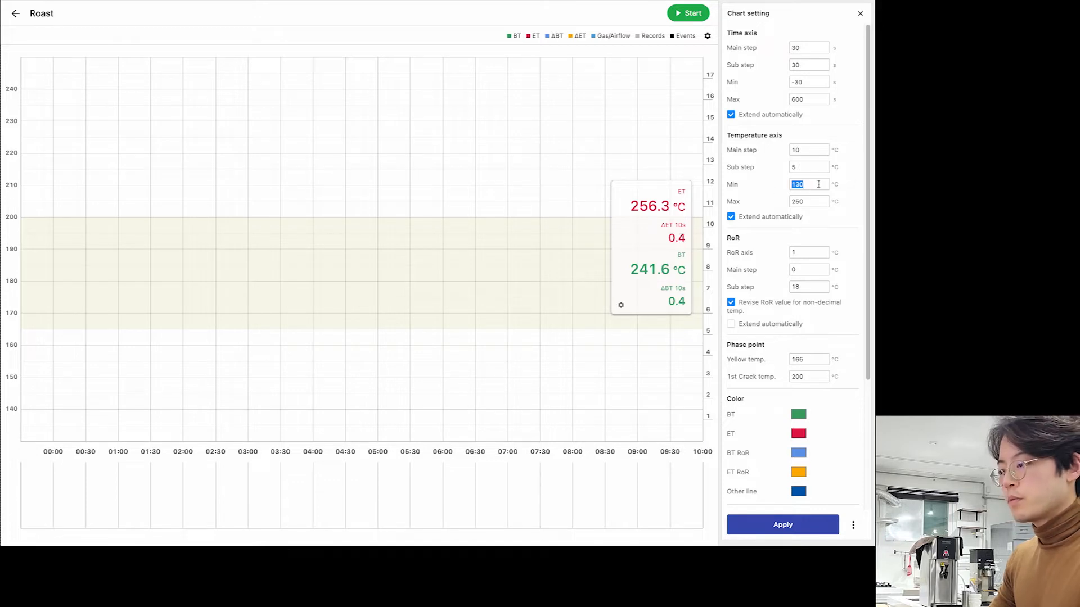
left_click(811, 188)
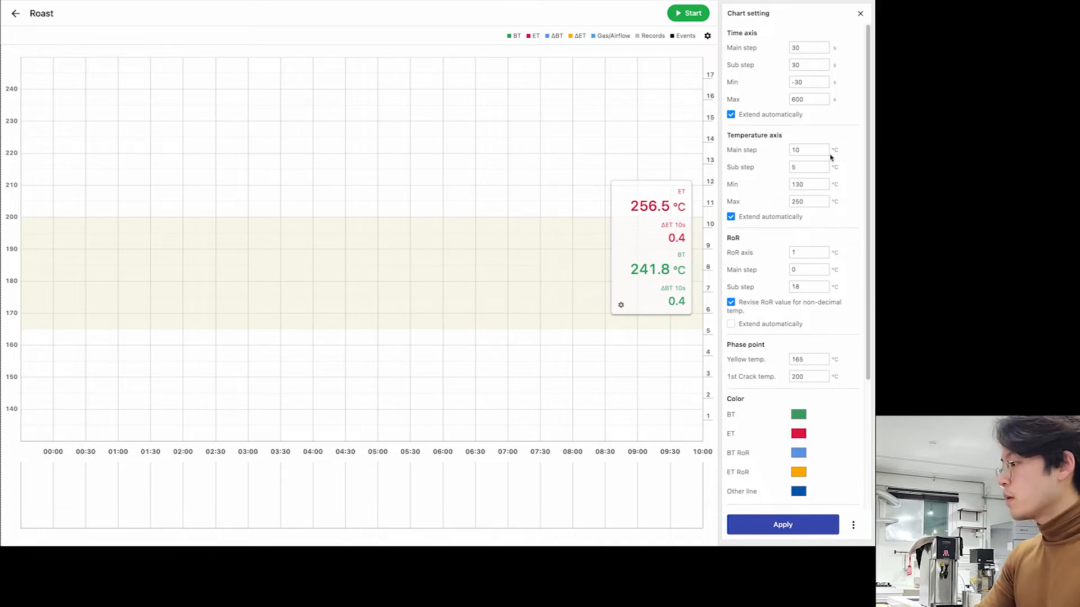
key("BackSpace")
key("BackSpace")
key("BackSpace")
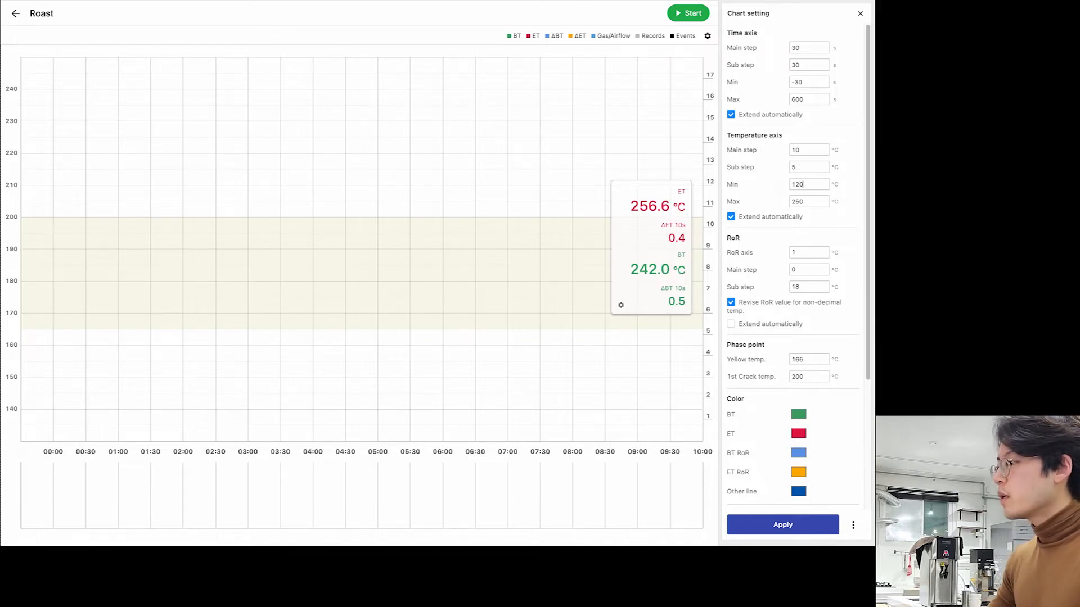
type("240")
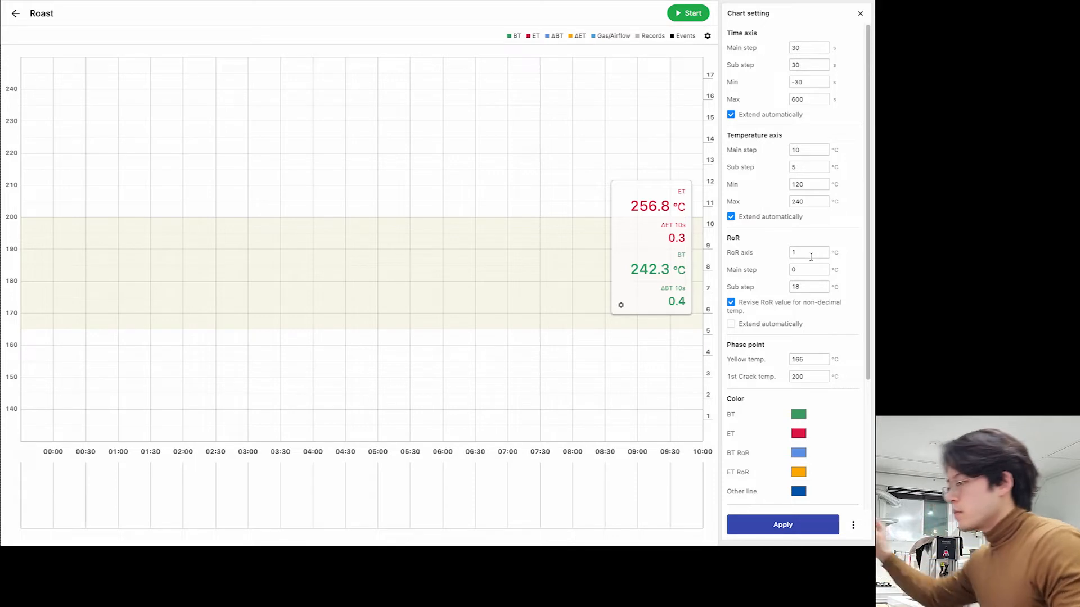
- Set the RoR sub step to 20 and move the ET/BT readout box into the chart
left_click_drag(813, 290, 737, 292)
type("1")
key("BackSpace")
type("20")
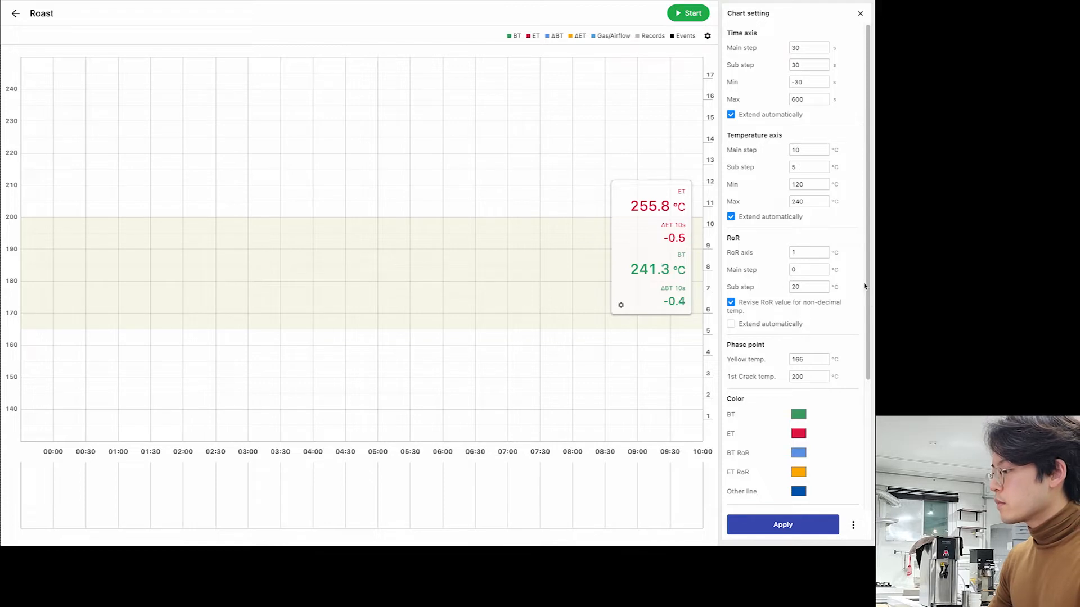
left_click_drag(867, 287, 852, 437)
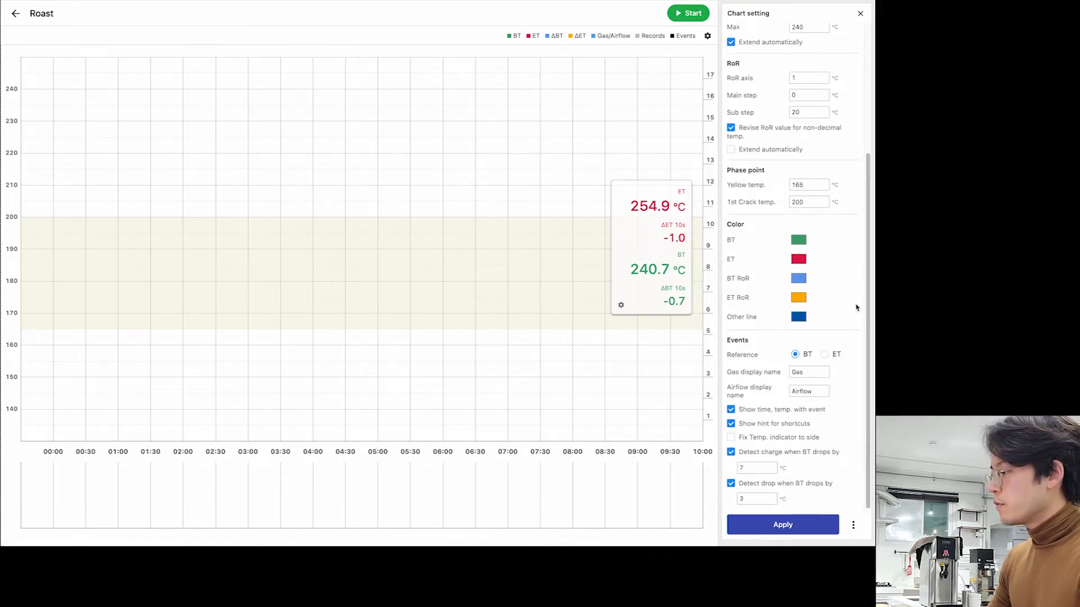
left_click_drag(674, 242, 561, 254)
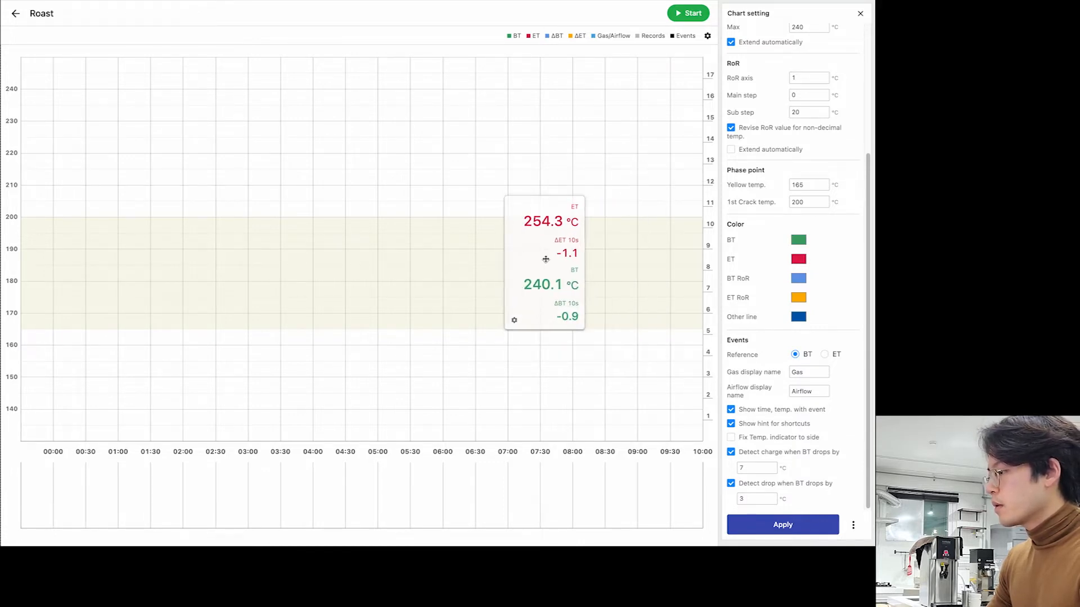
scroll(810, 331, "up", 3)
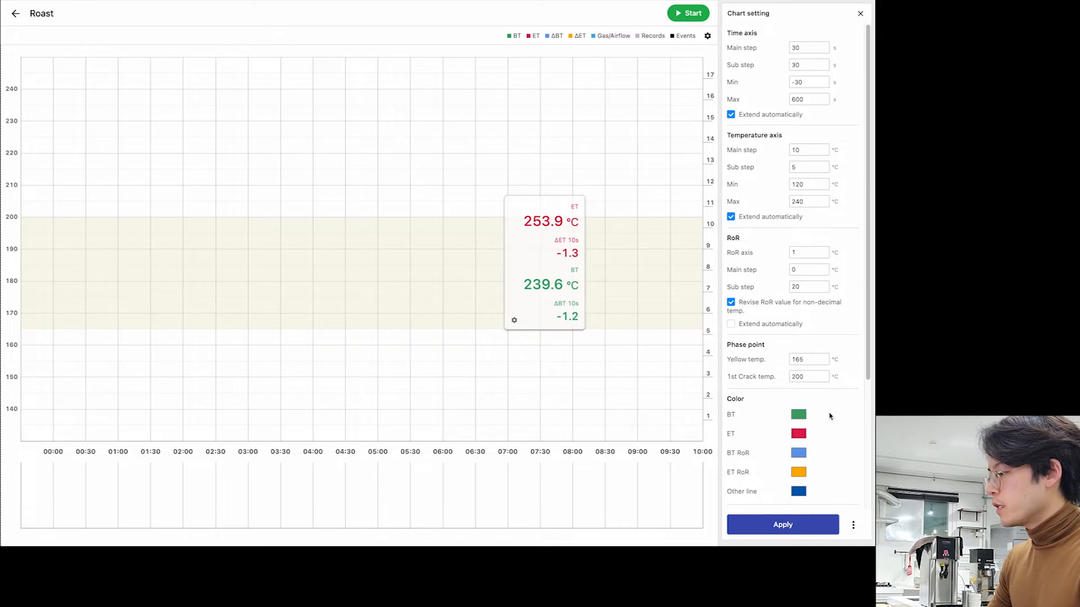
- Turn on Fix Temp. indicator to side and apply the chart settings
left_click_drag(869, 343, 868, 349)
scroll(869, 349, "down", 3)
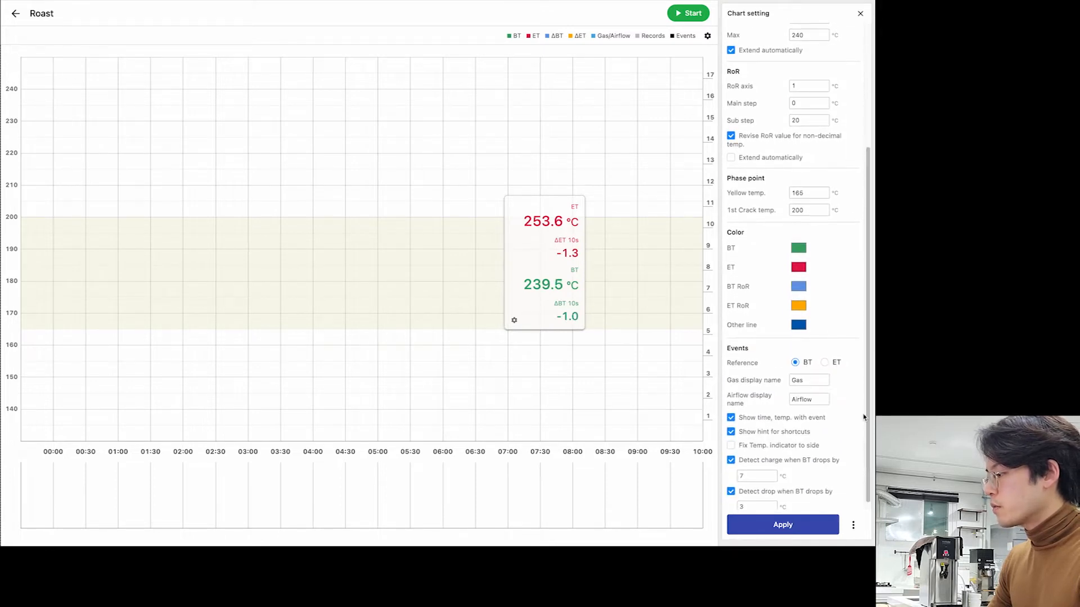
scroll(869, 371, "down", 1)
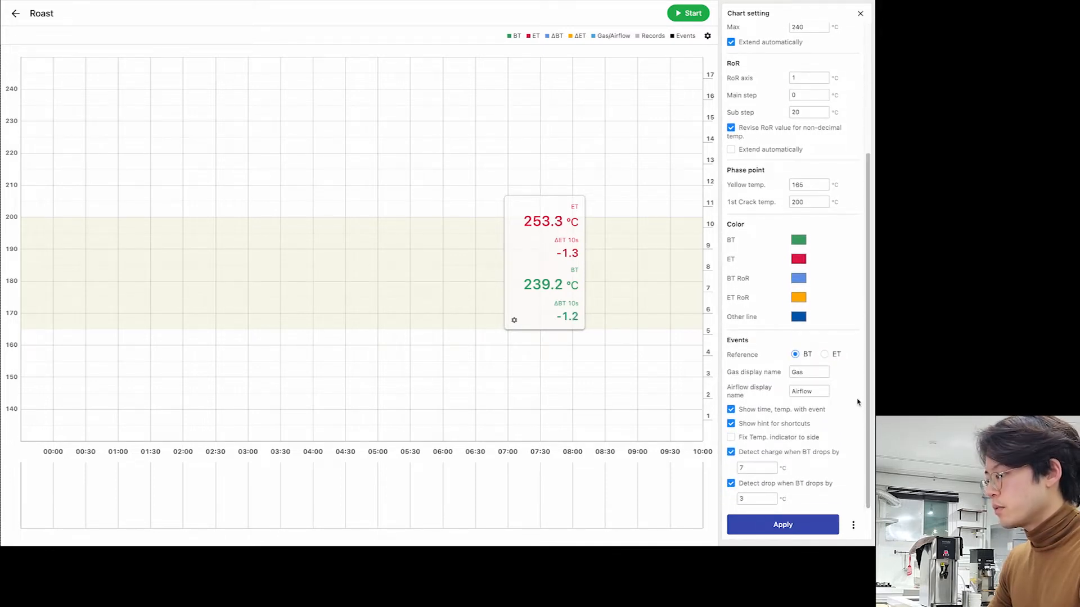
left_click(732, 437)
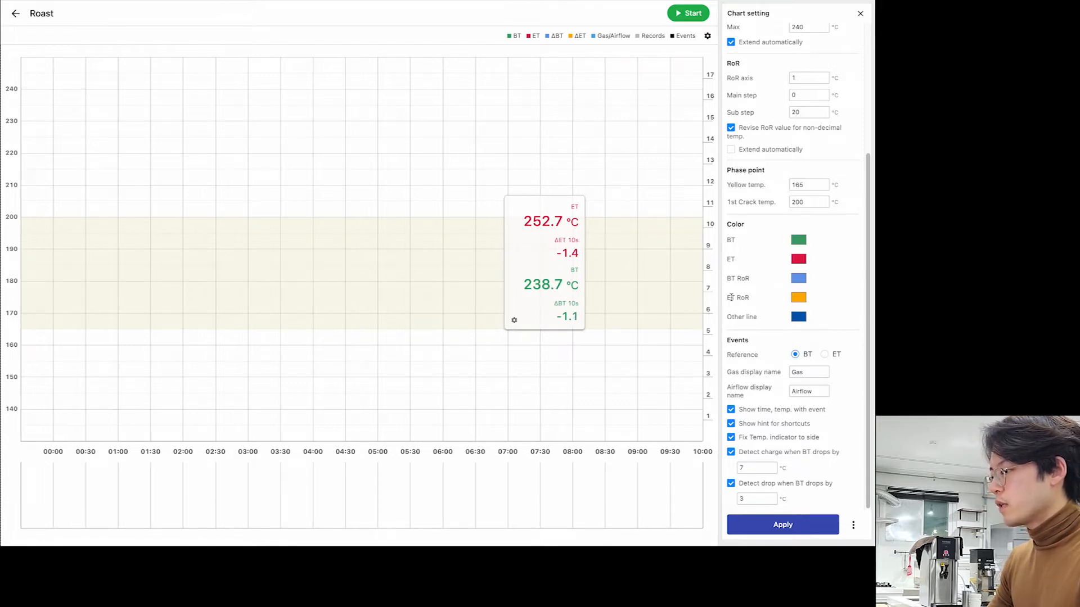
left_click(732, 439)
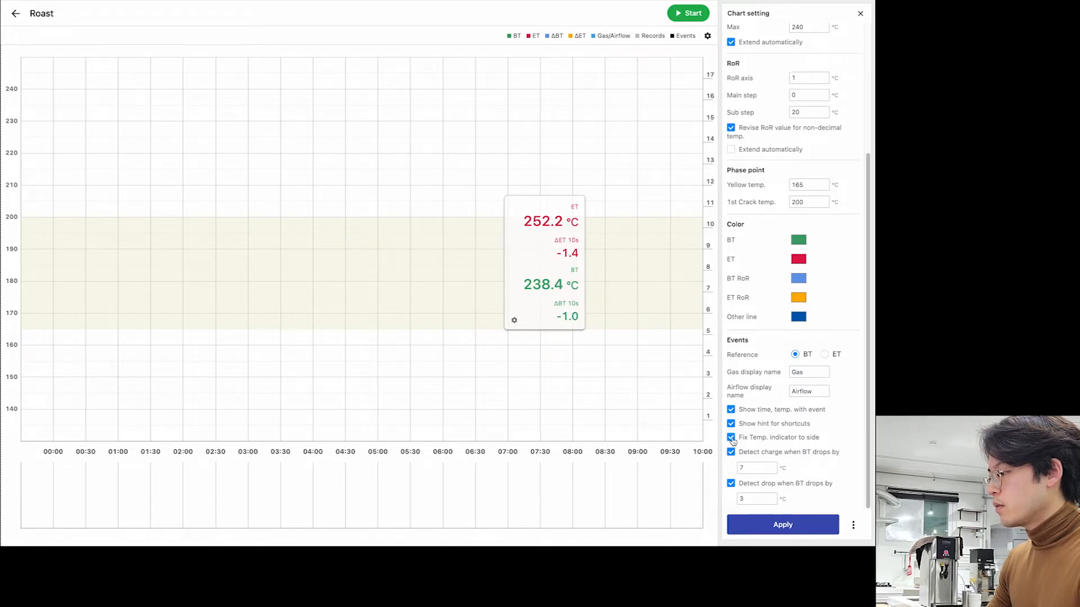
scroll(854, 336, "up", 1)
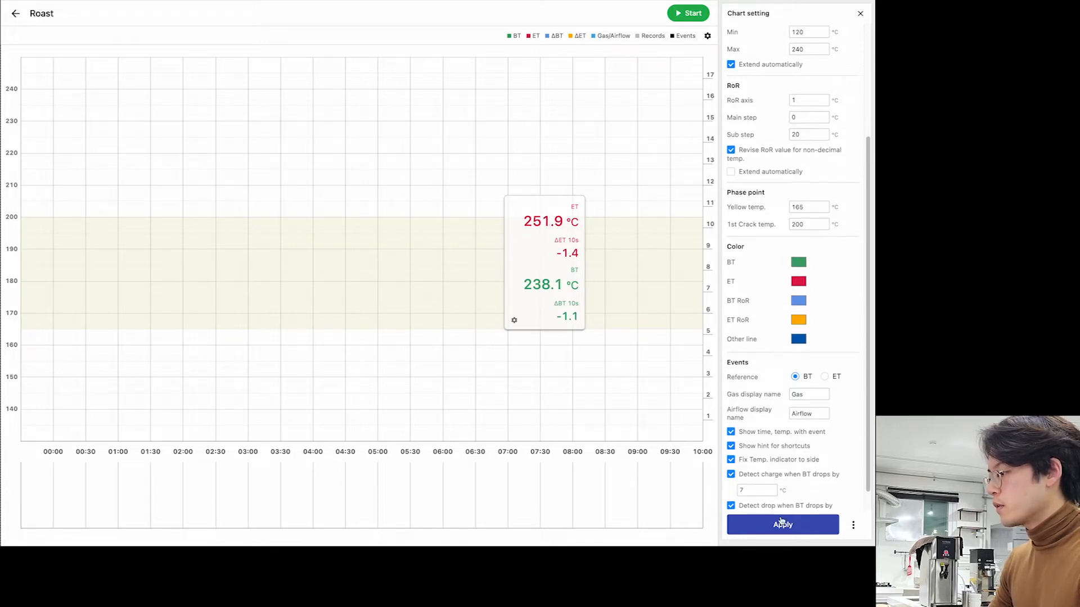
left_click(782, 525)
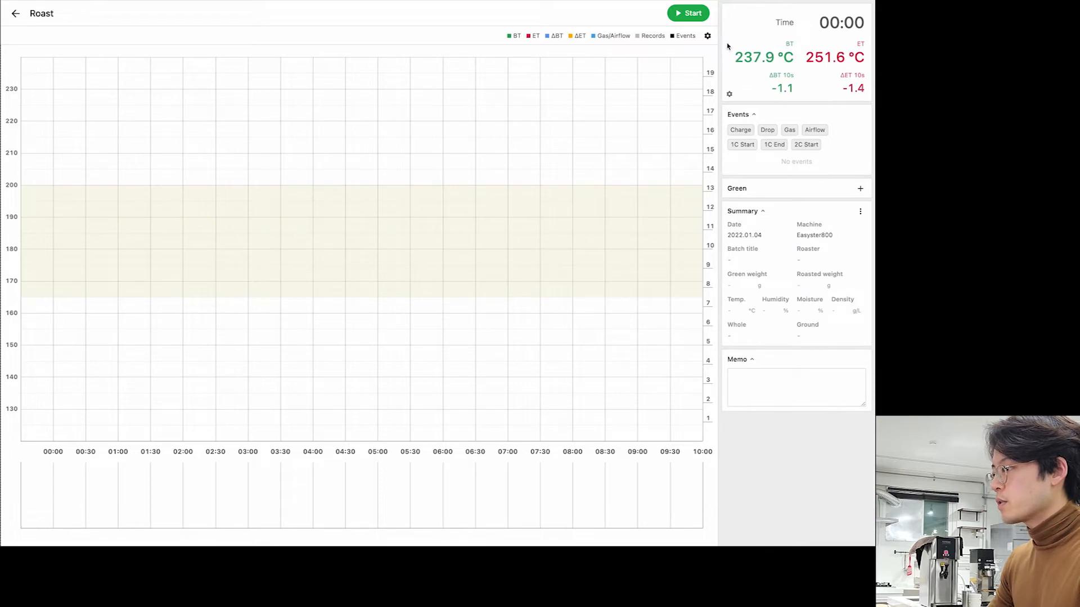
- Uncheck Fix Temp. indicator to side, apply, and drag the readout box higher on the chart
left_click(708, 36)
left_click(695, 55)
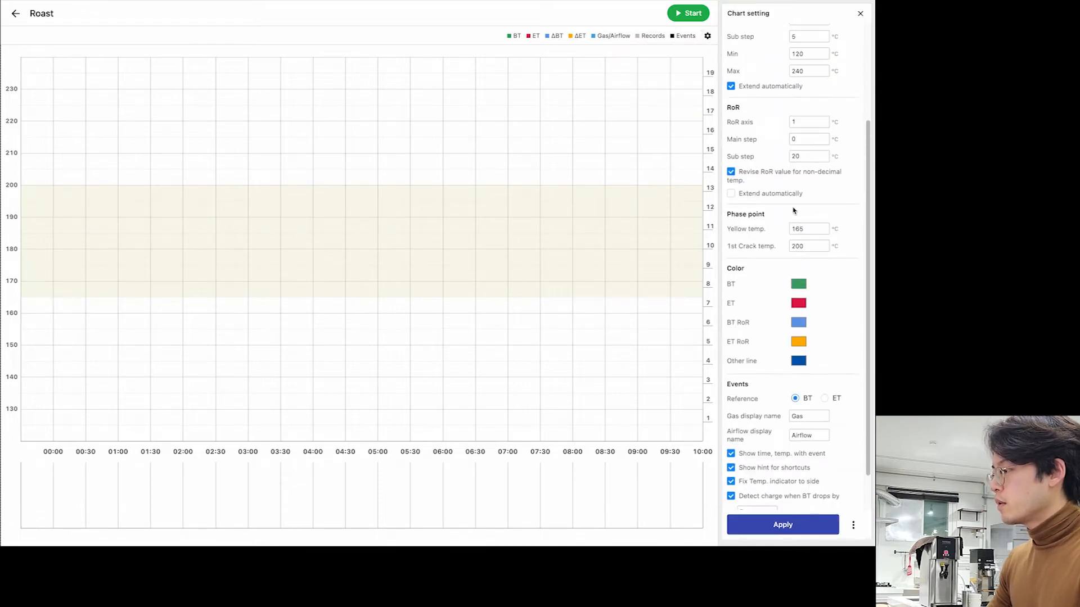
scroll(872, 193, "down", 3)
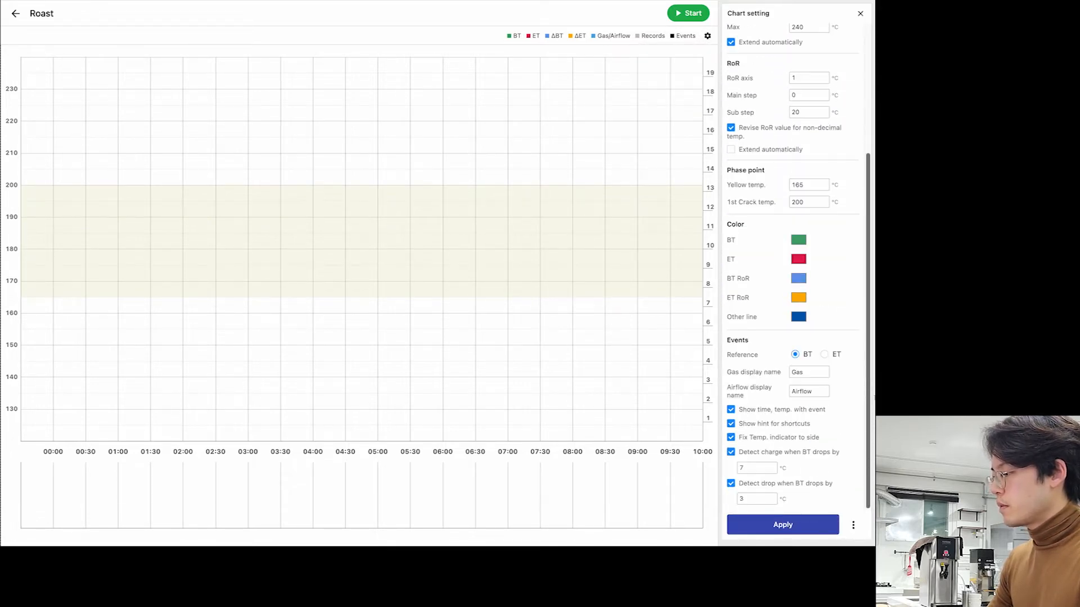
left_click(731, 438)
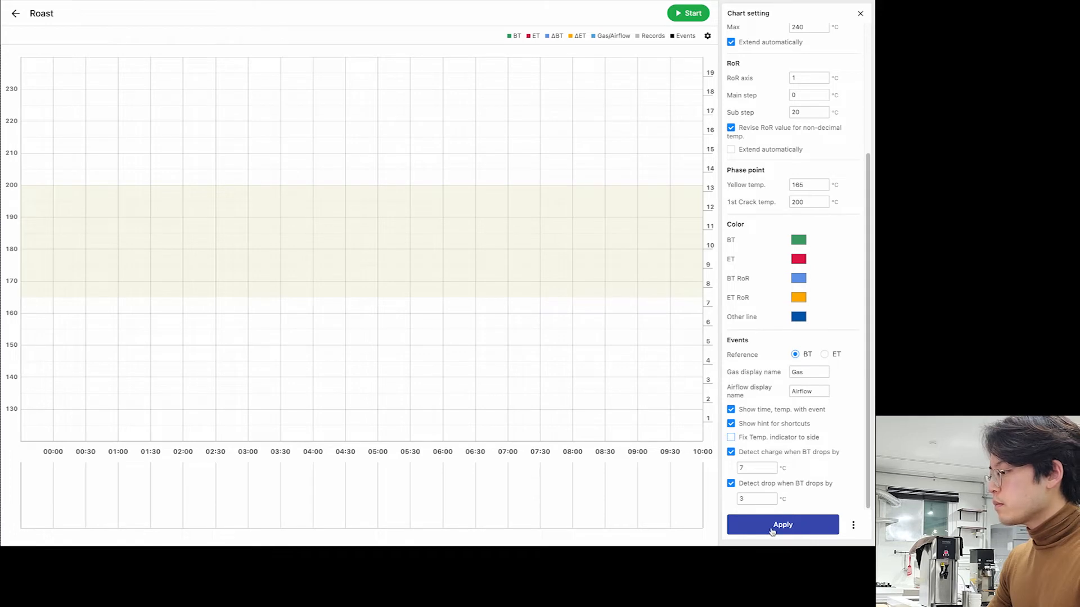
scroll(833, 422, "up", 5)
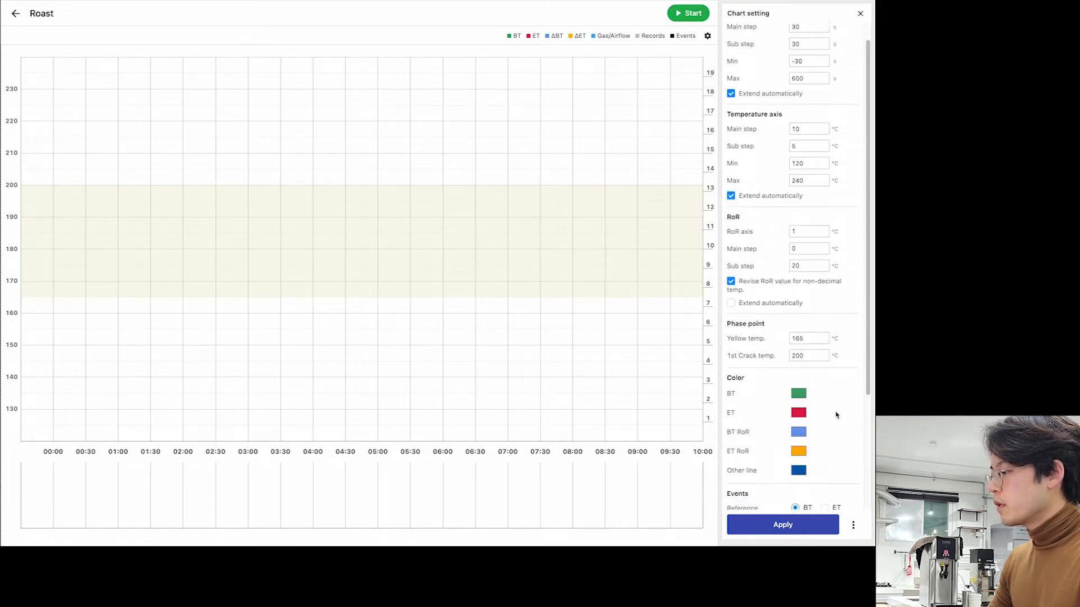
scroll(838, 408, "down", 5)
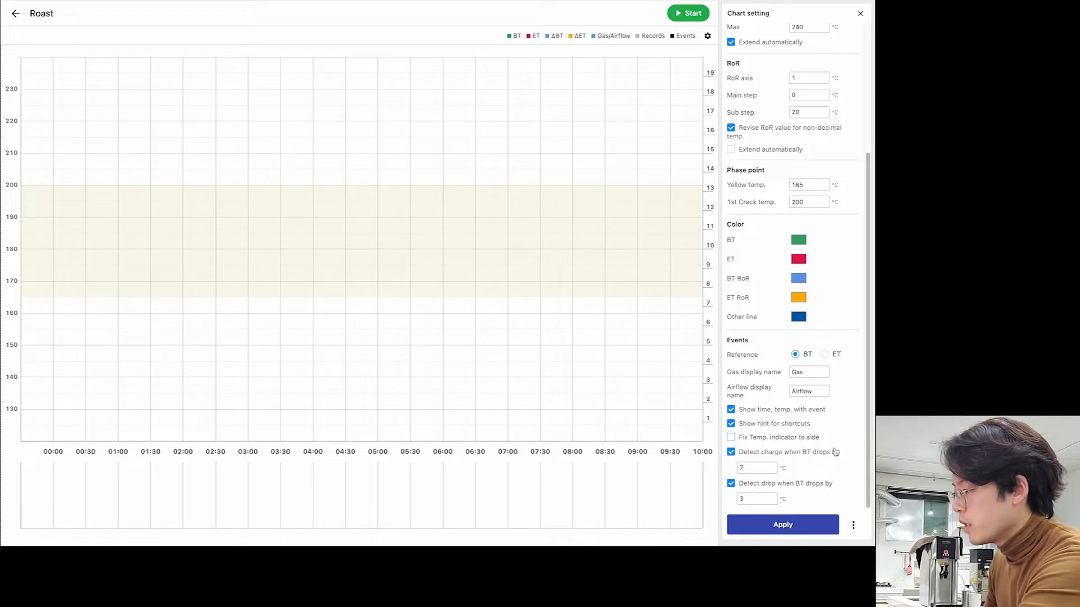
scroll(835, 452, "up", 3)
scroll(835, 452, "down", 3)
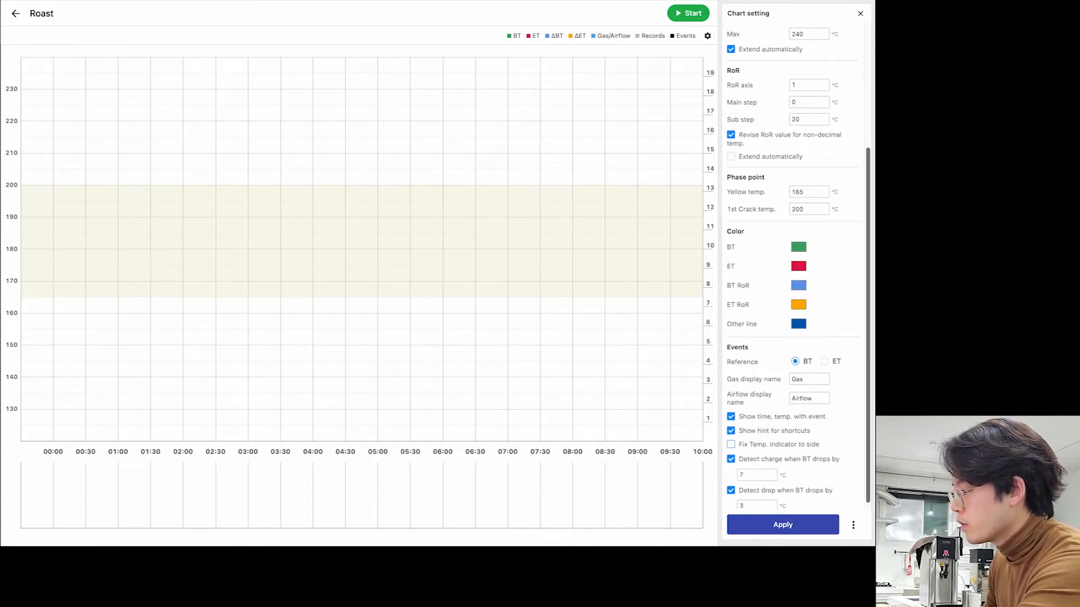
scroll(822, 529, "up", 3)
scroll(822, 534, "down", 3)
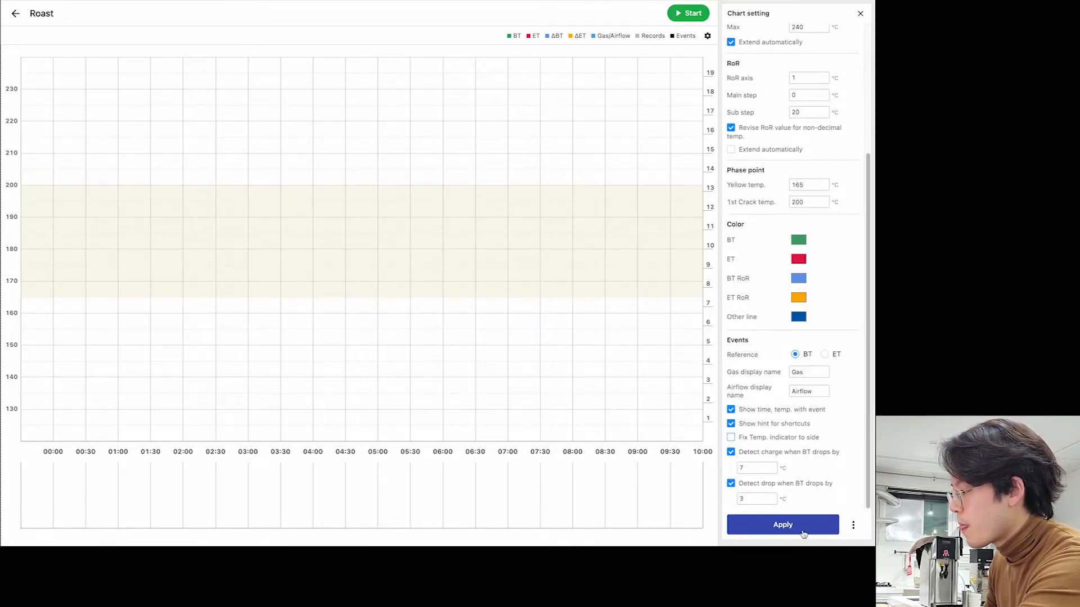
left_click(821, 534)
left_click_drag(684, 438, 606, 214)
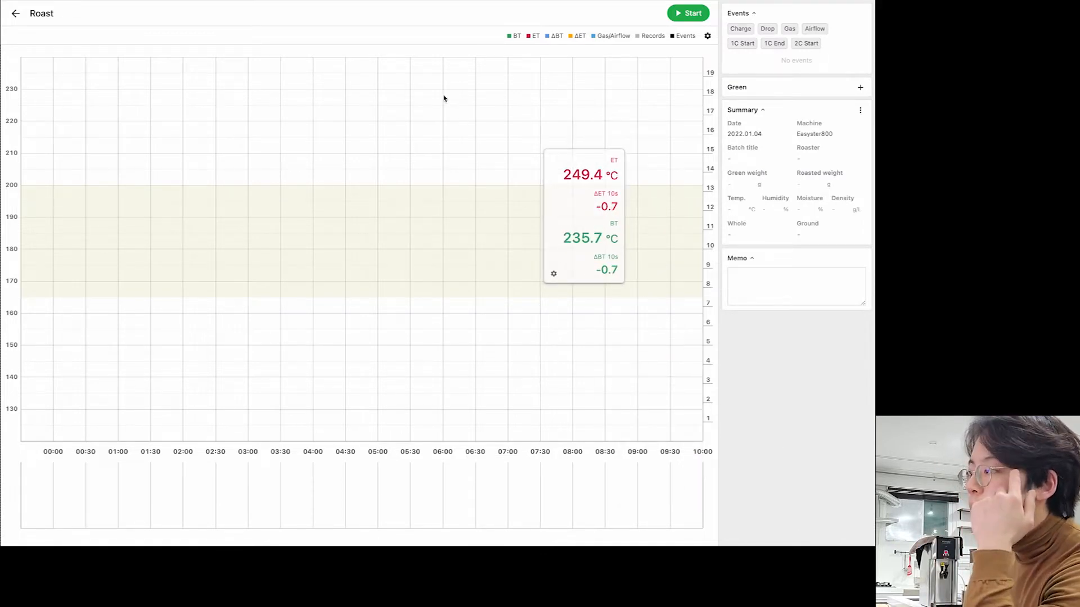
- Return to the Roasts list and sign out of the current account
left_click(15, 16)
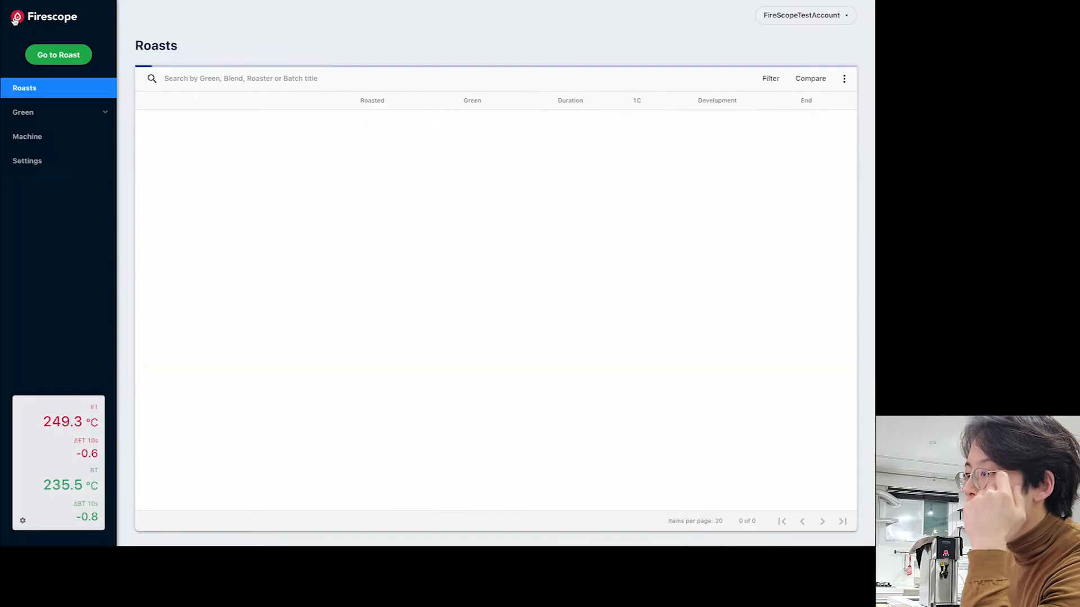
left_click(822, 20)
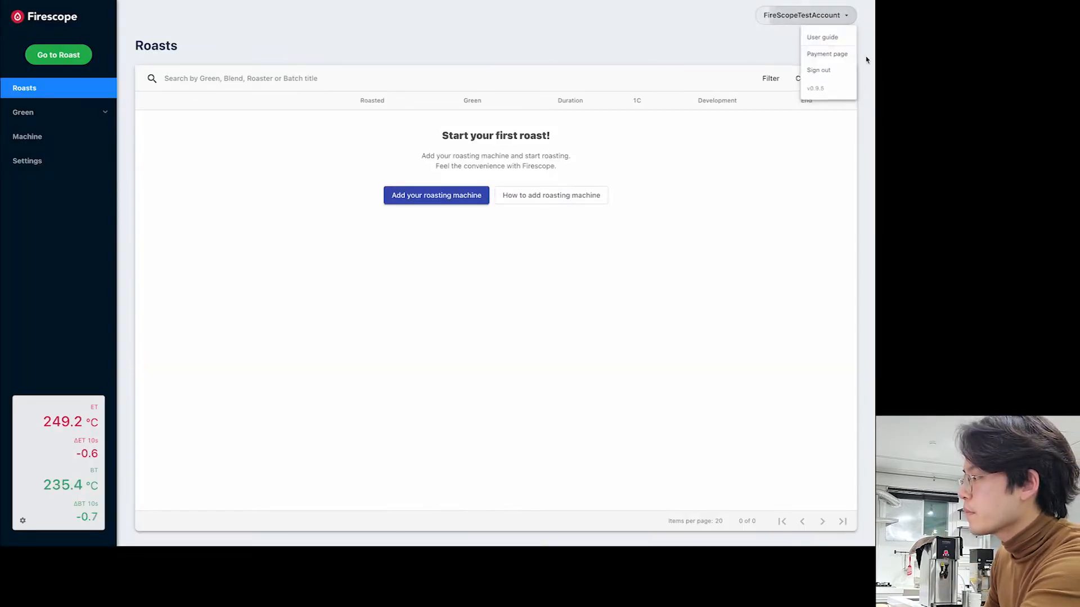
left_click(824, 70)
- Sign in with a different account's email and password
left_click(441, 144)
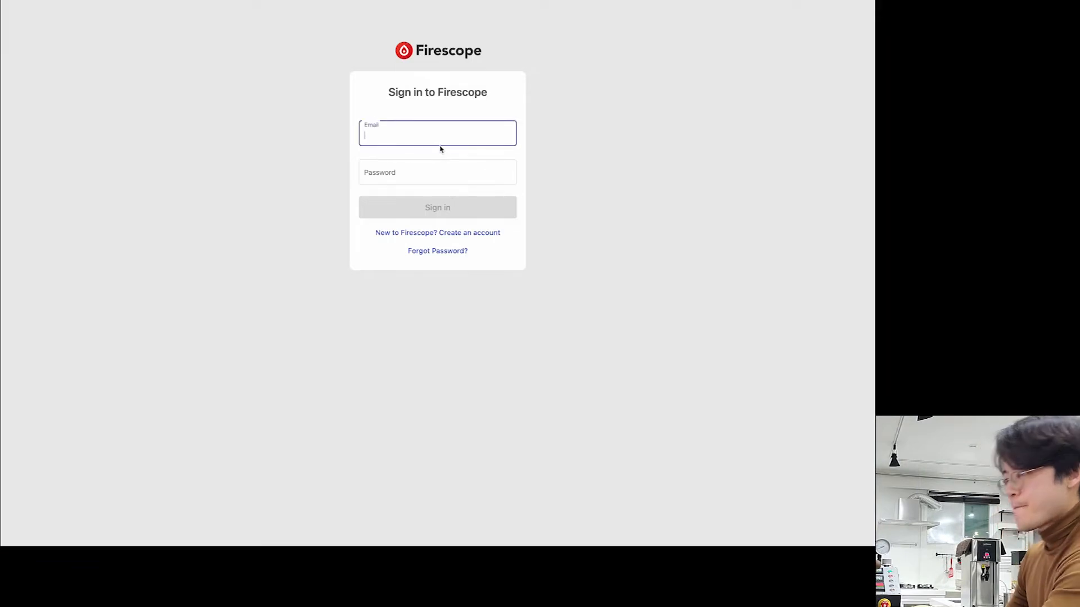
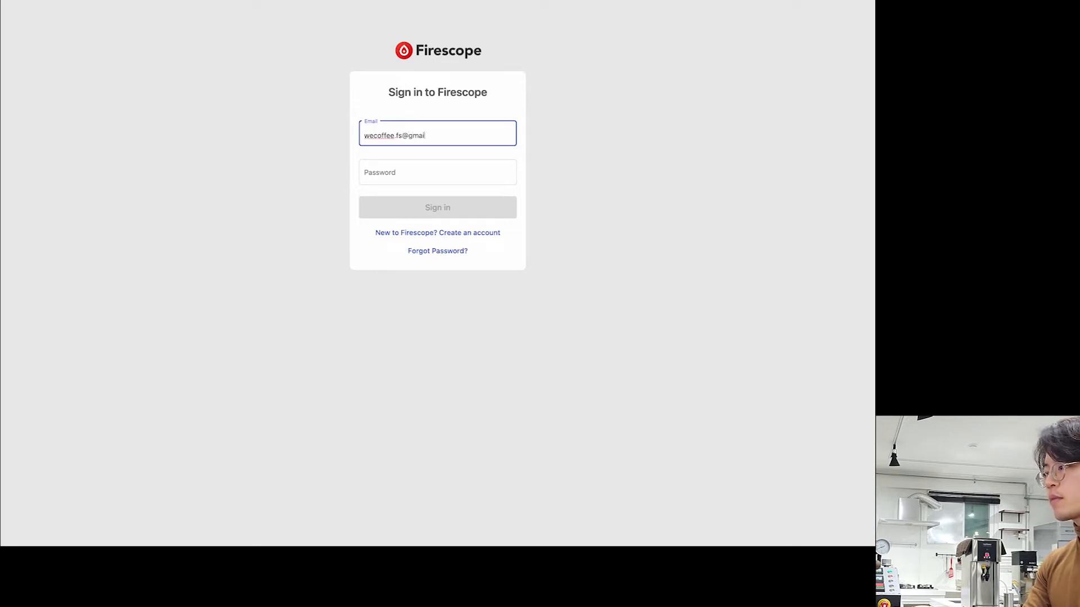
key("Tab")
type("x")
key("BackSpace")
type("xxx")
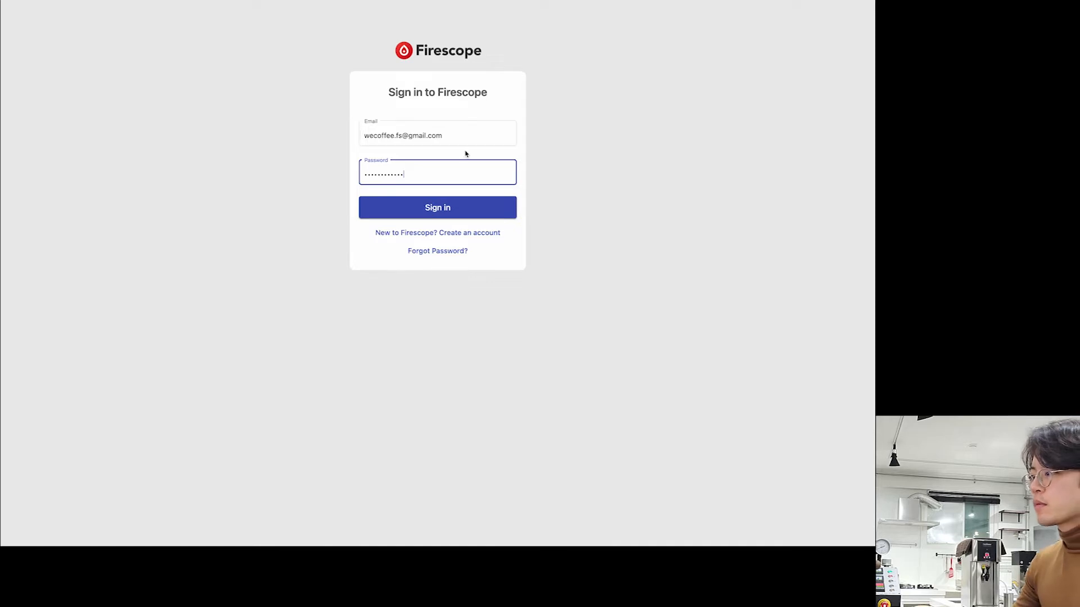
key("Return")
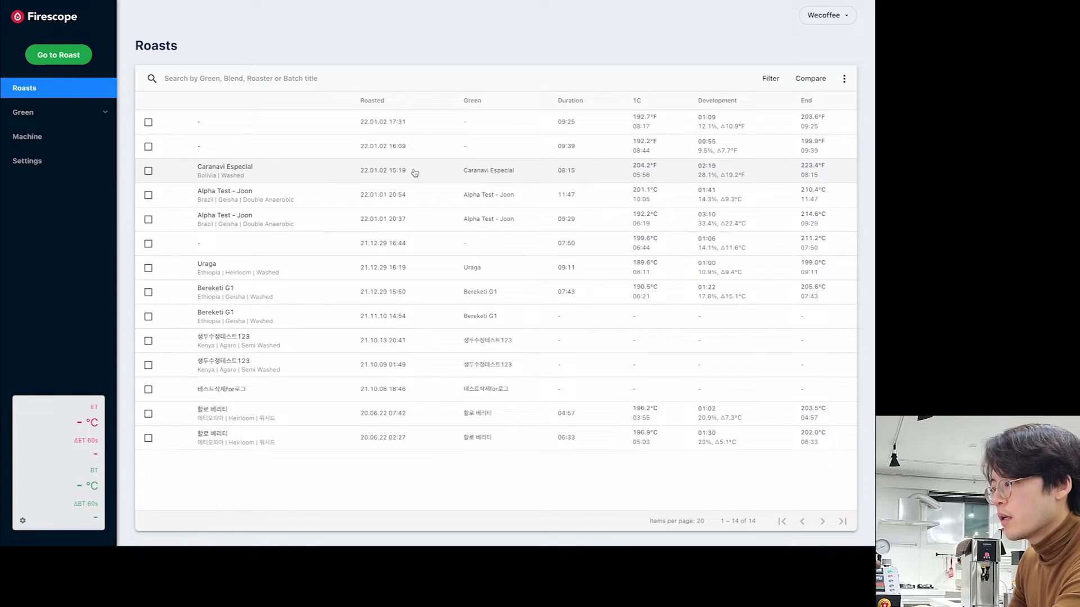
- Open the Caranavi Especial roast's details and go back to the Roasts list
left_click(439, 178)
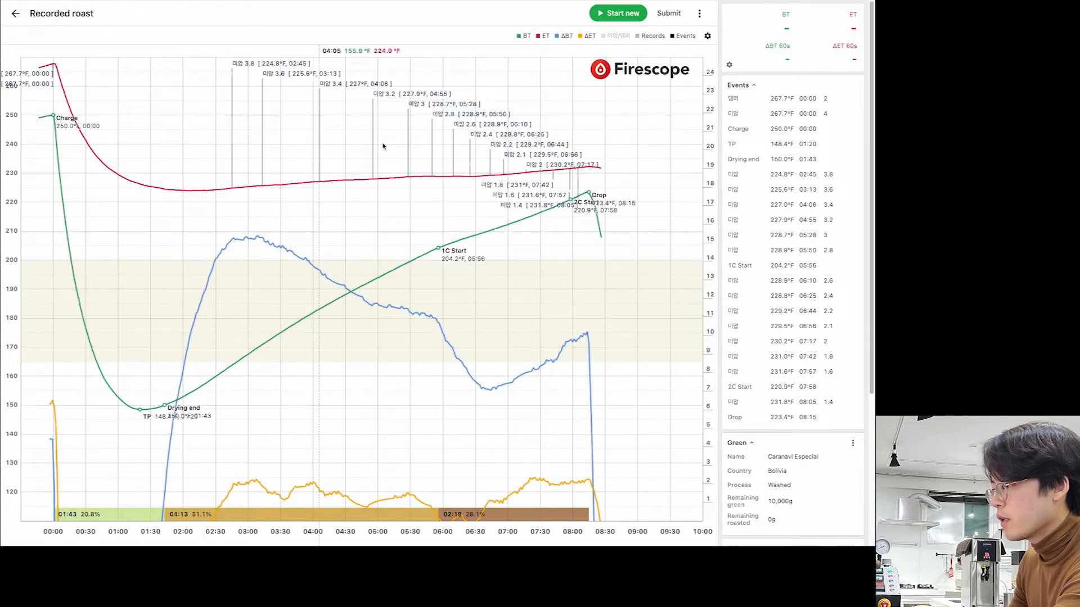
left_click(16, 13)
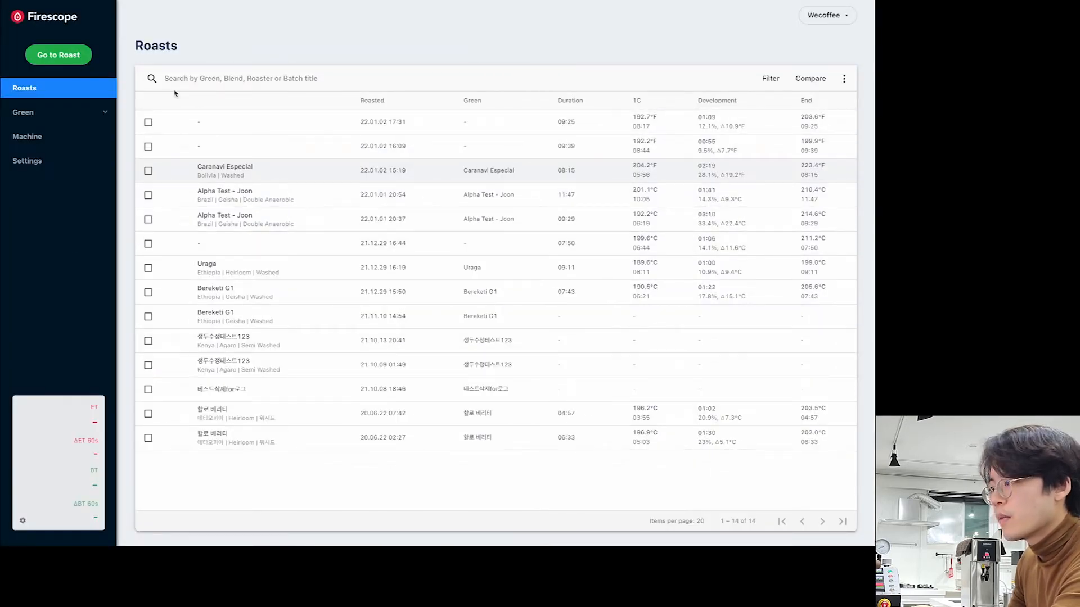
left_click(306, 195)
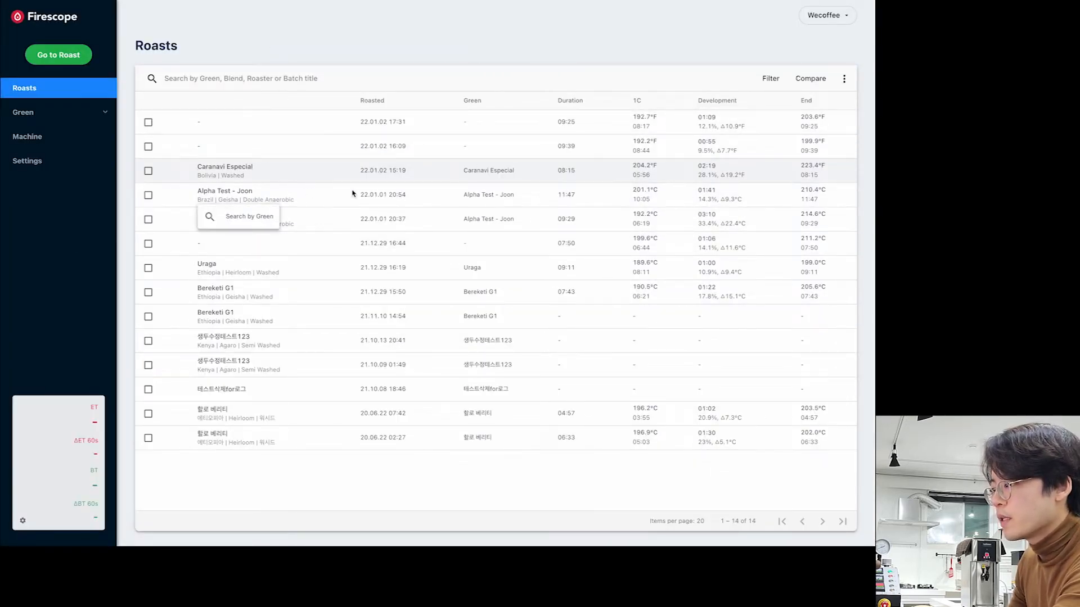
- Review the Alpha Test - Joon roast from 22.01.01 20:54, then return to Roasts
left_click(425, 203)
key("Return")
scroll(839, 281, "down", 4)
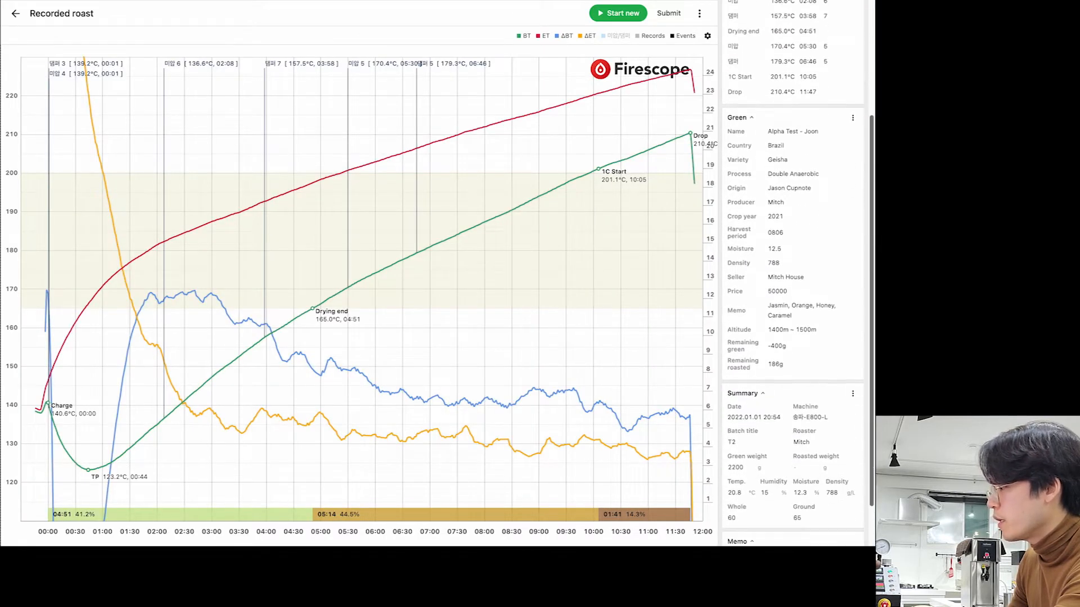
scroll(871, 296, "up", 4)
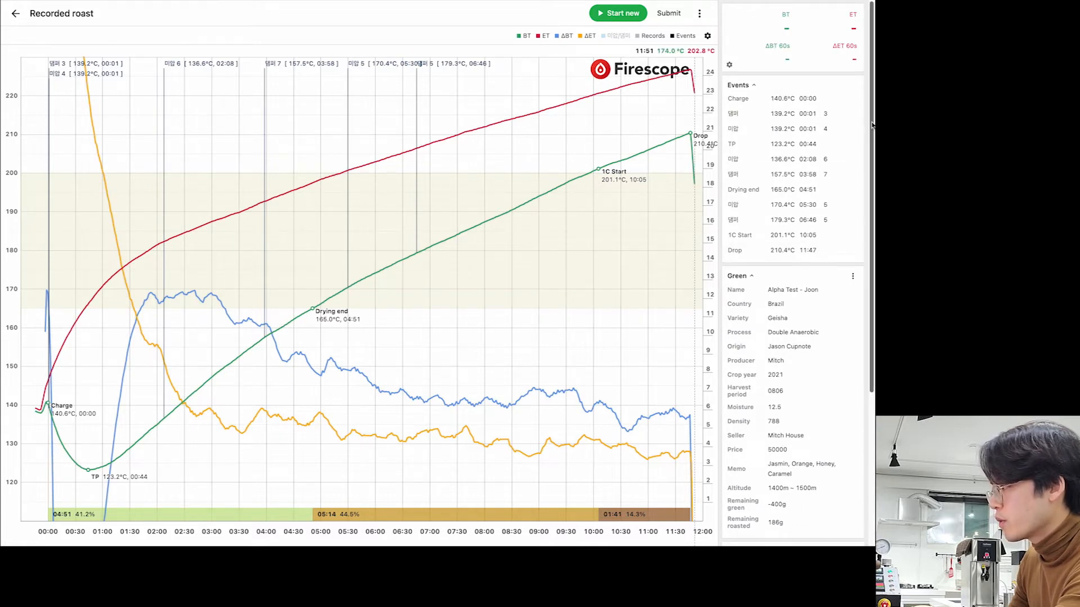
scroll(873, 96, "down", 4)
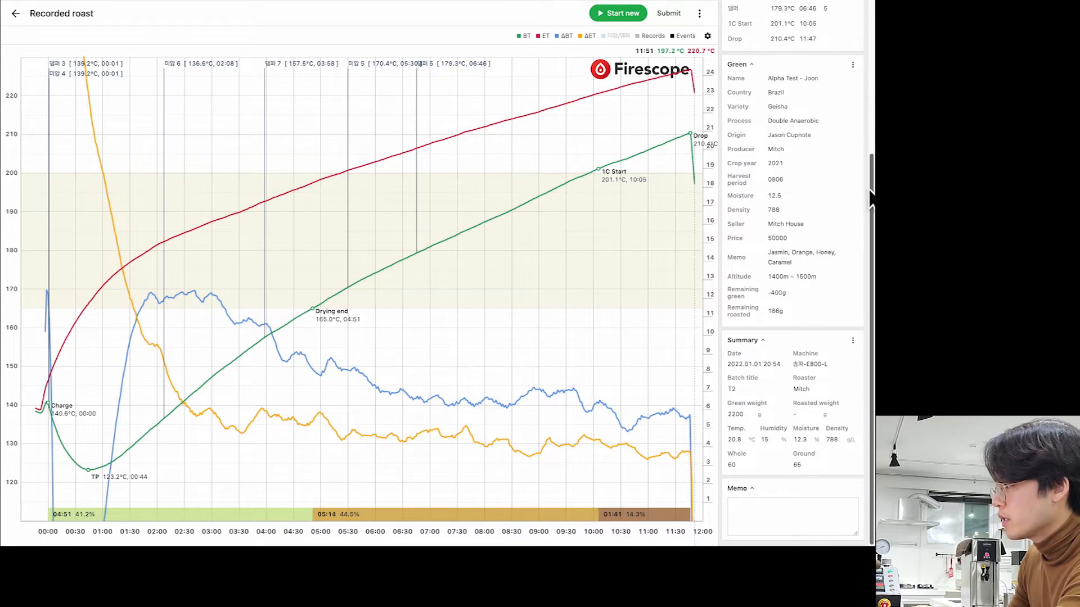
scroll(873, 73, "up", 4)
scroll(874, 73, "down", 3)
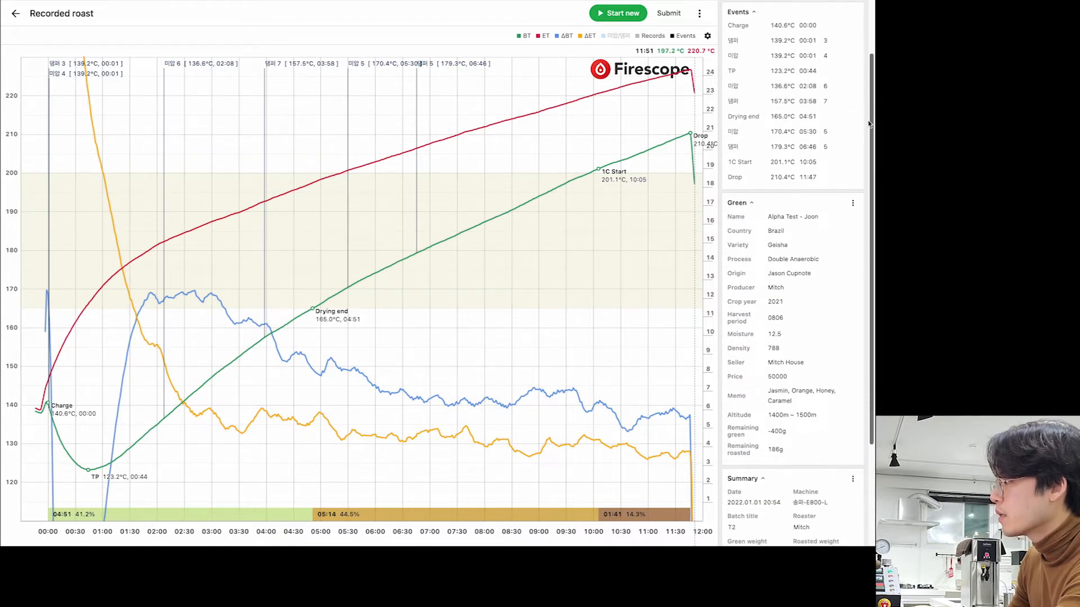
scroll(873, 73, "up", 3)
mouse_move(399, 10)
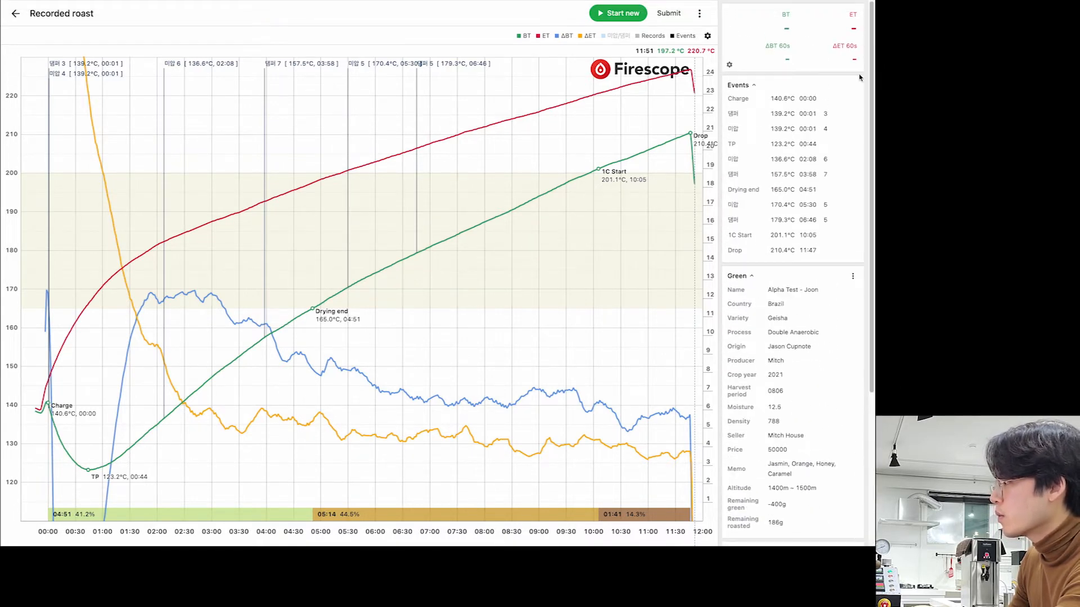
left_click(15, 16)
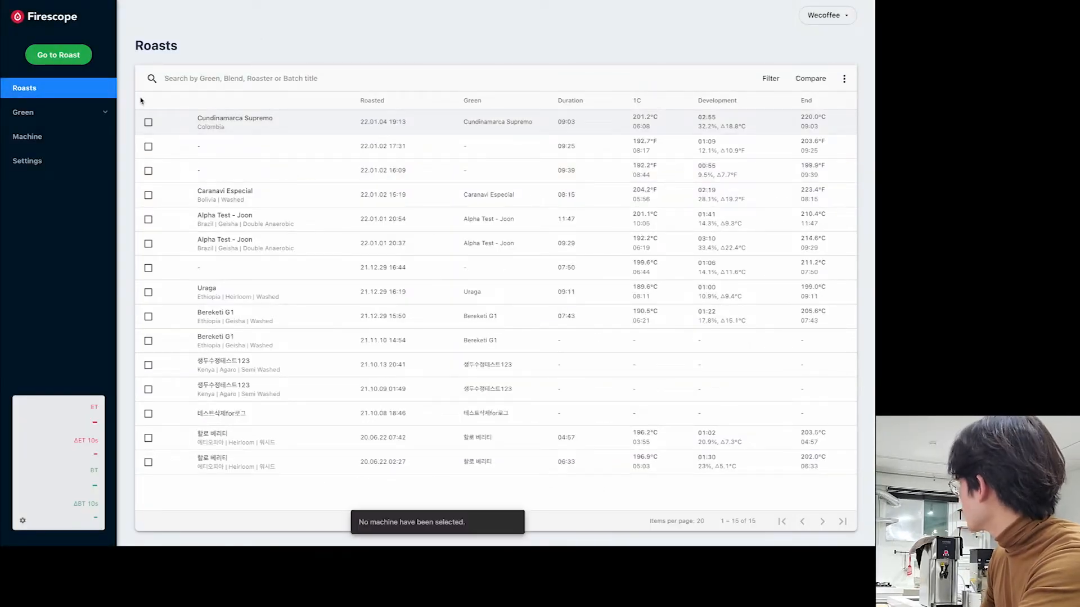
- Make 송파-E800-R the active roasting machine, then open a new empty roast page
left_click(52, 63)
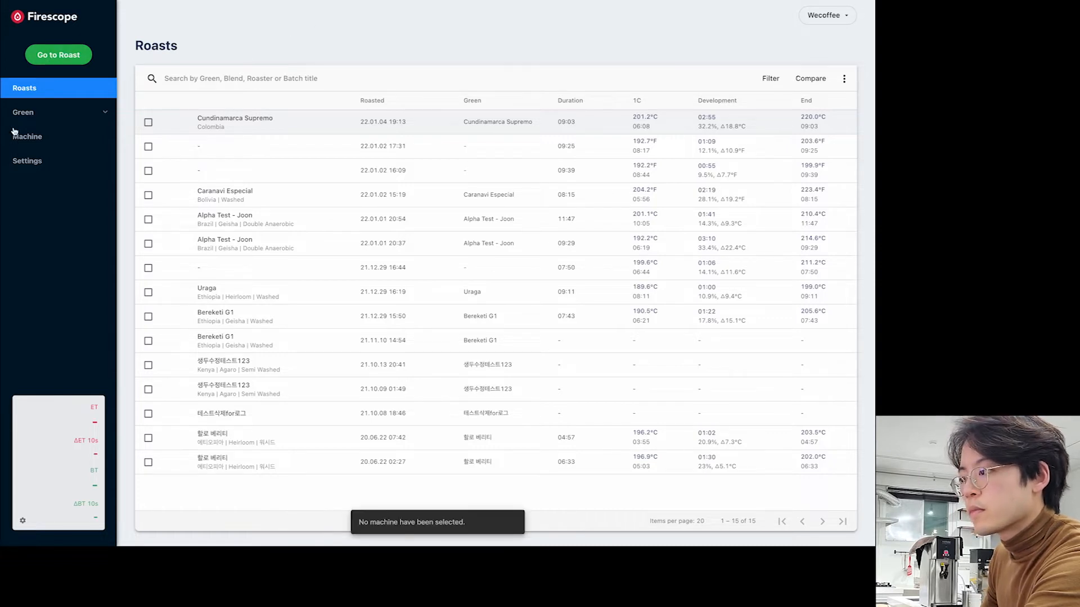
left_click(27, 159)
left_click(33, 137)
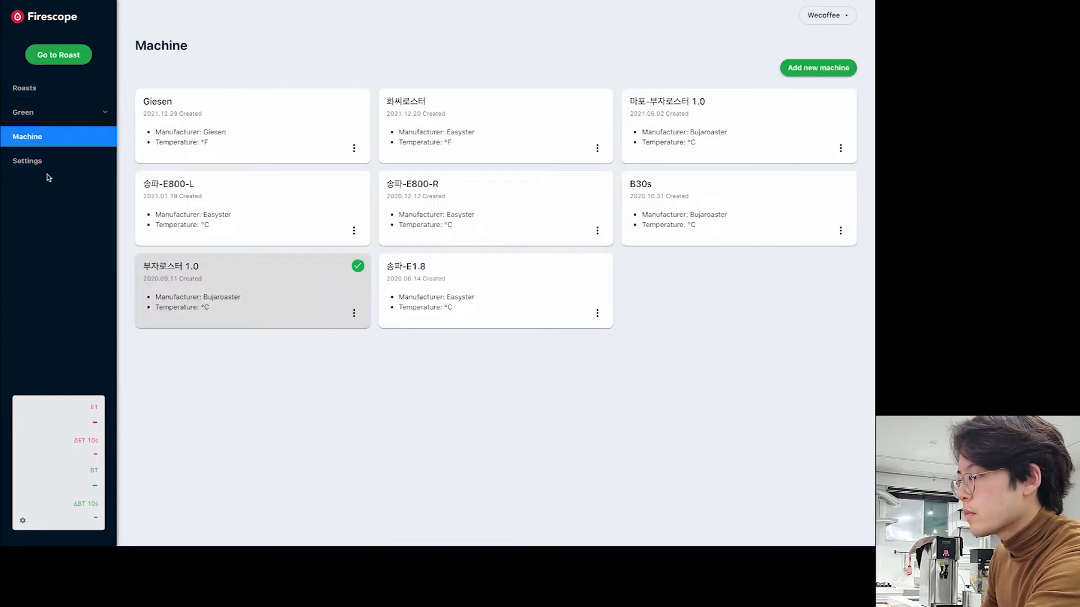
left_click(441, 232)
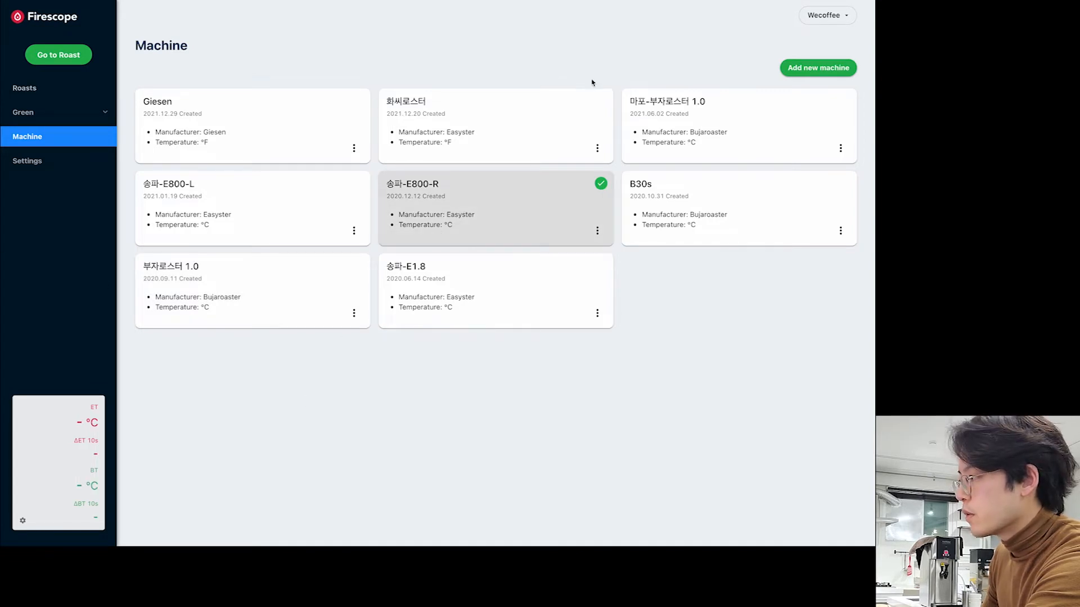
left_click(37, 111)
left_click(37, 90)
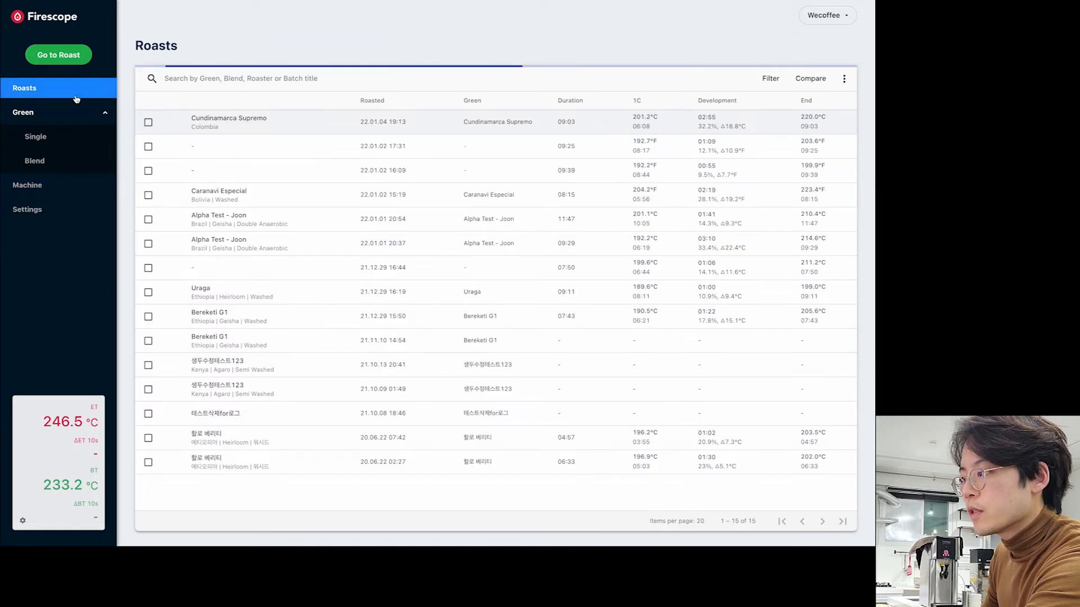
left_click(59, 58)
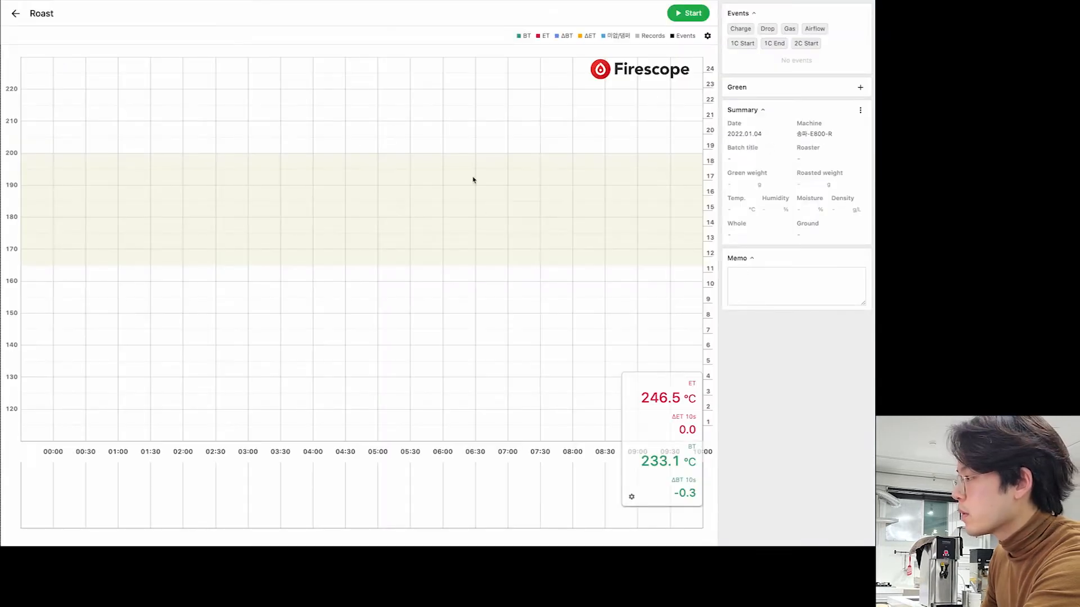
- Assign Hacienda La Papaya Typica Mejorado from the green bean catalogue to the roast
left_click(795, 272)
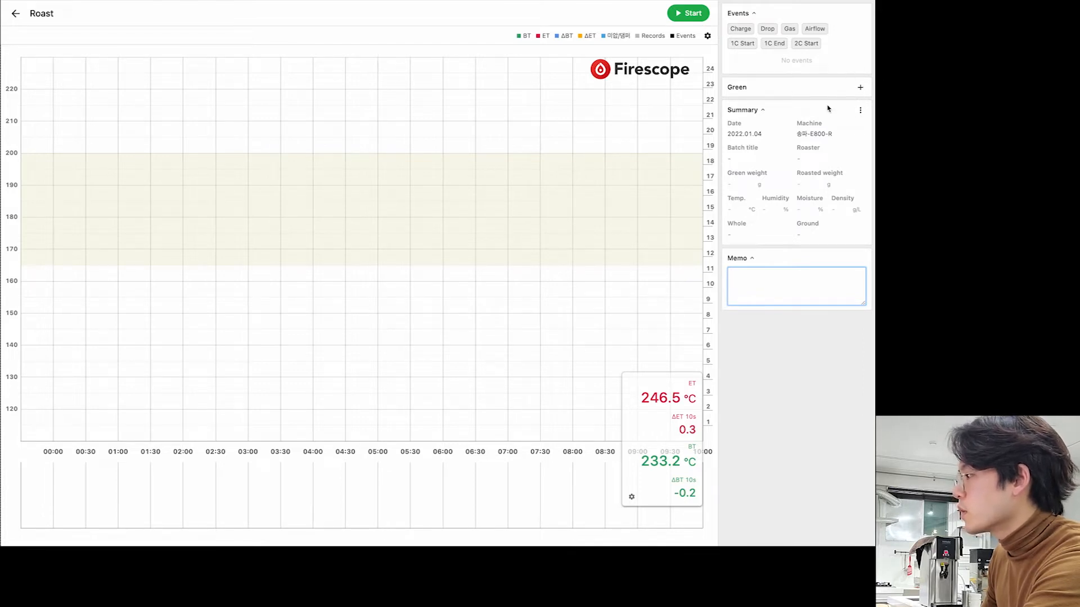
left_click(859, 89)
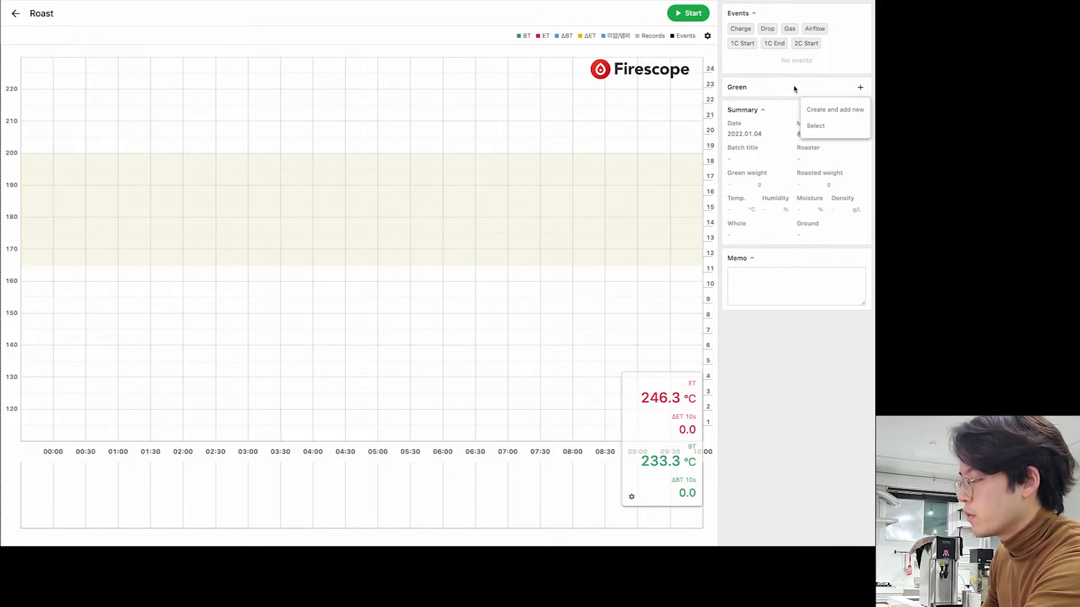
left_click(830, 126)
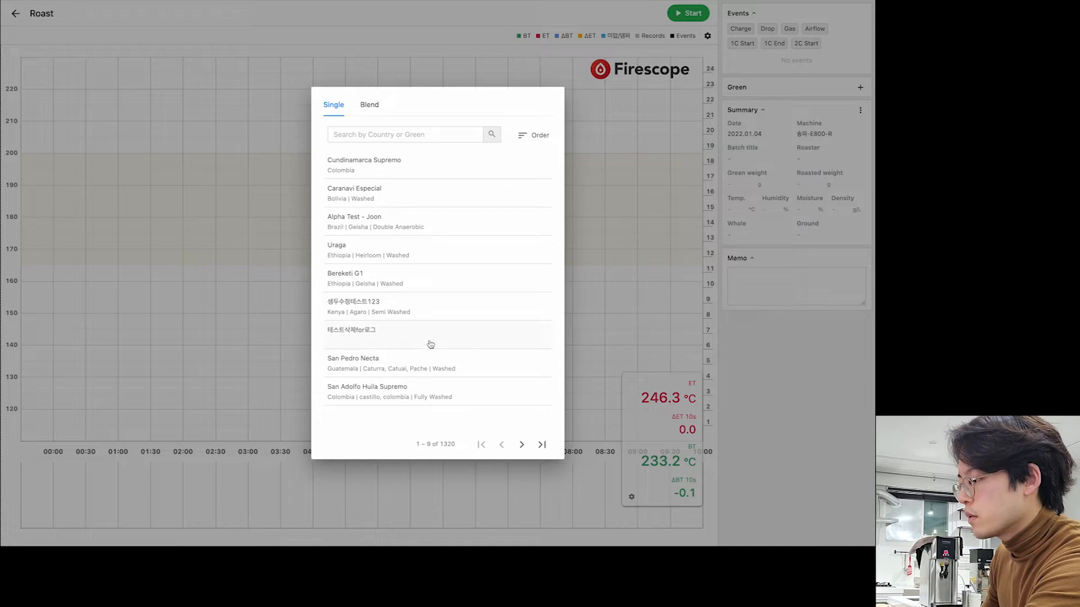
left_click(522, 444)
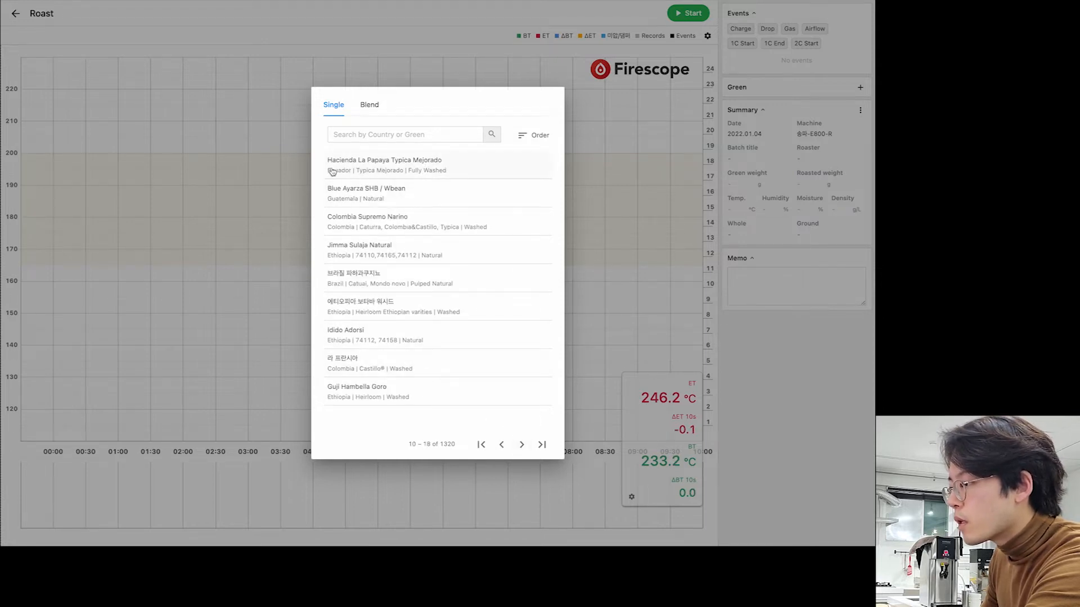
left_click(375, 167)
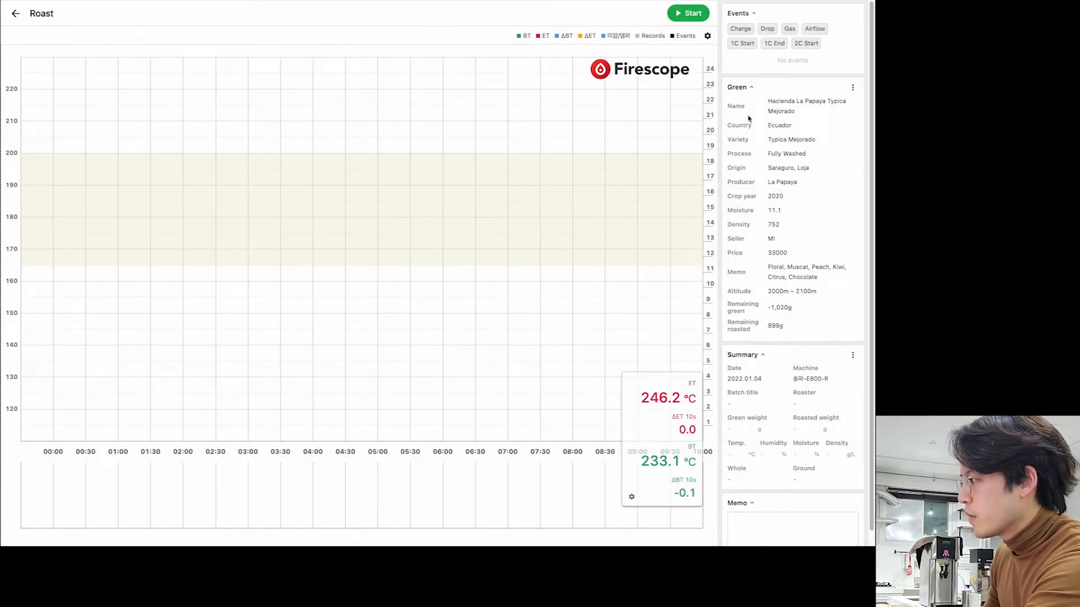
left_click_drag(770, 101, 823, 224)
left_click(822, 224)
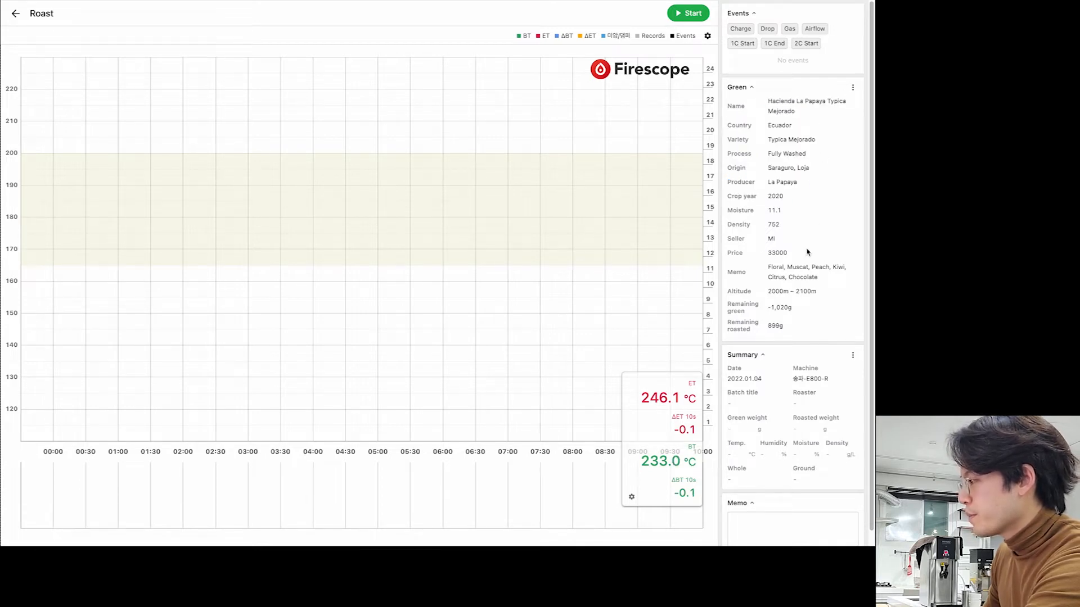
scroll(807, 333, "down", 1)
- Change the roast's green bean to Cundinamarca Supremo
left_click(852, 73)
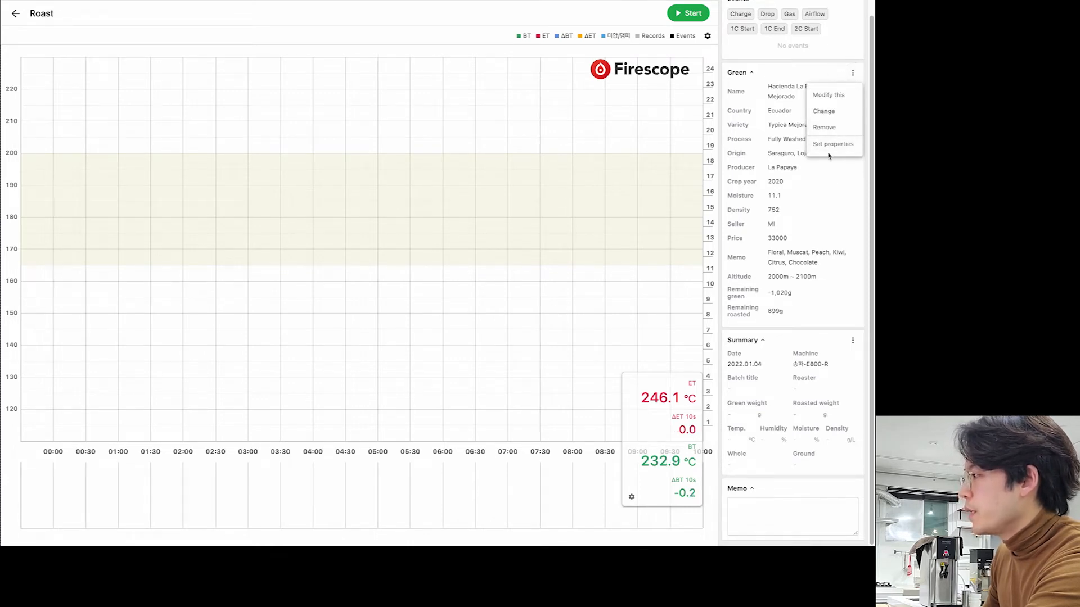
left_click(825, 111)
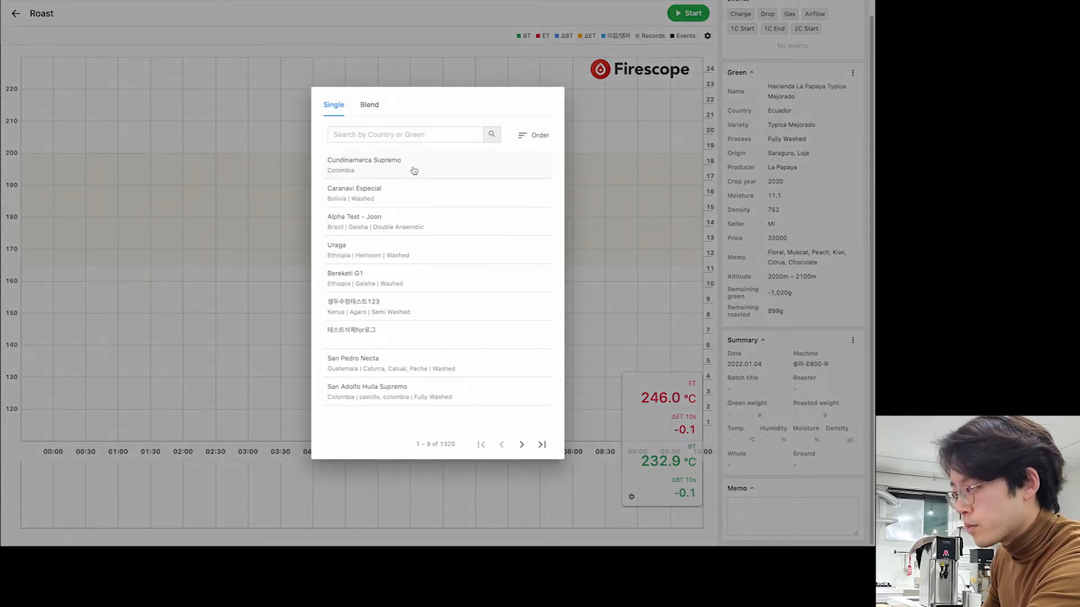
left_click(411, 174)
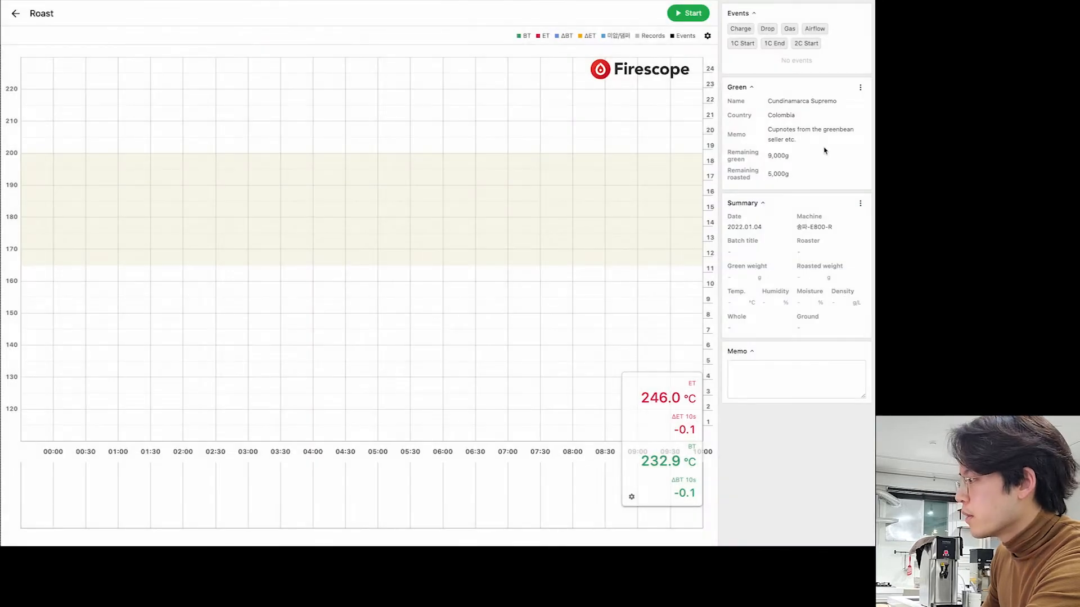
- Remove the green bean from the roast and start a brand-new green bean entry
left_click(860, 91)
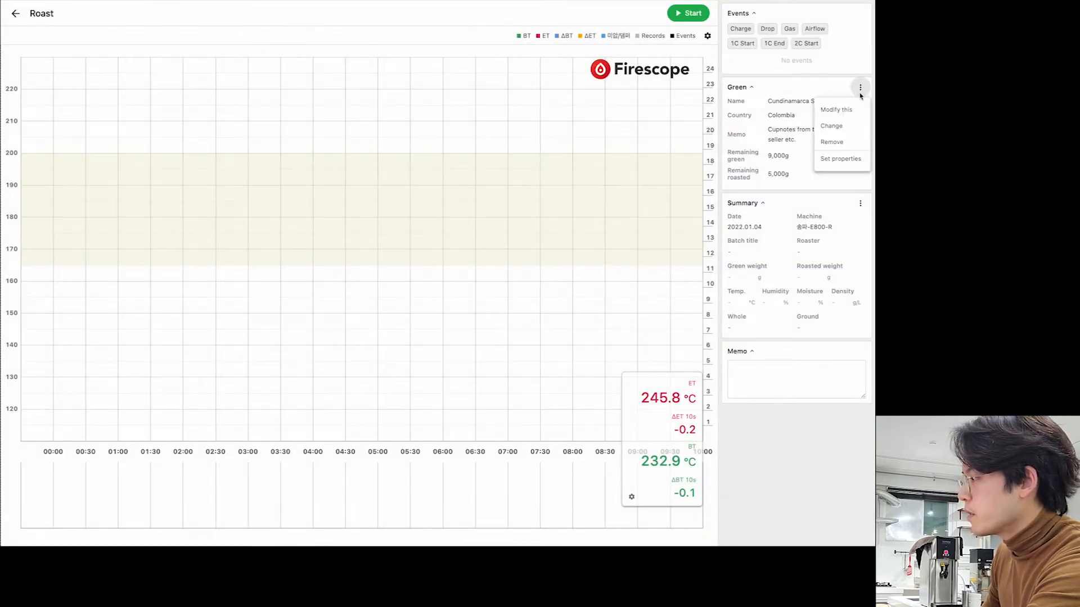
left_click(798, 79)
left_click(860, 89)
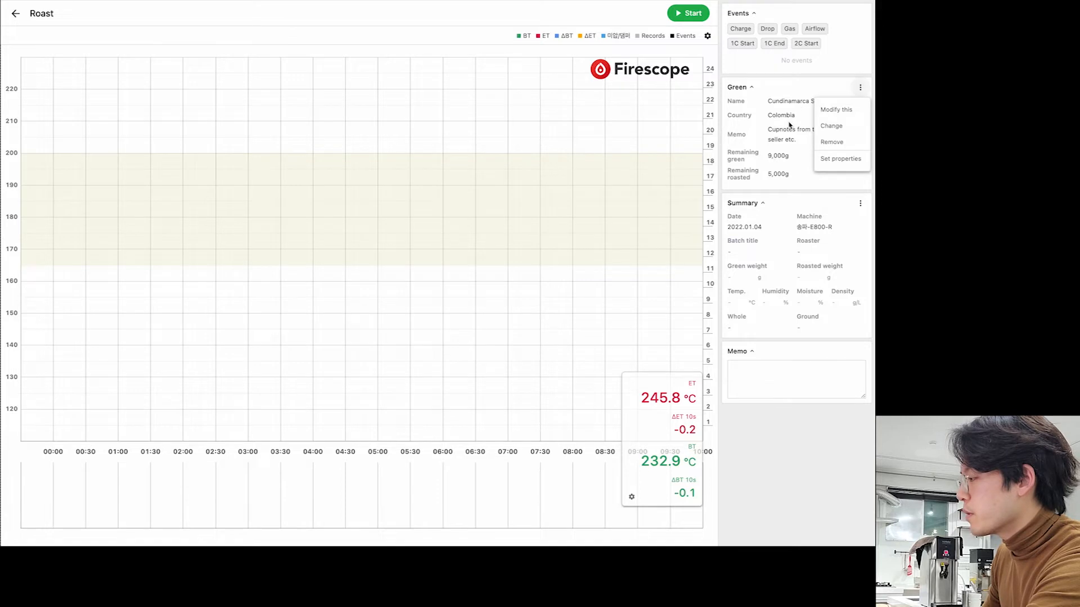
left_click(791, 119)
left_click(860, 89)
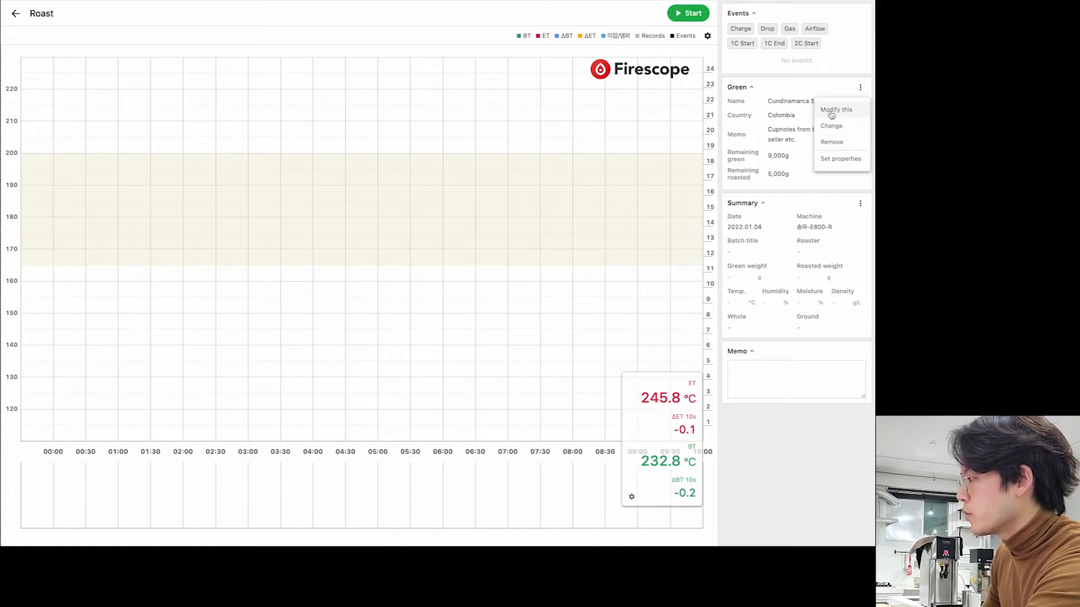
left_click(835, 142)
left_click(860, 87)
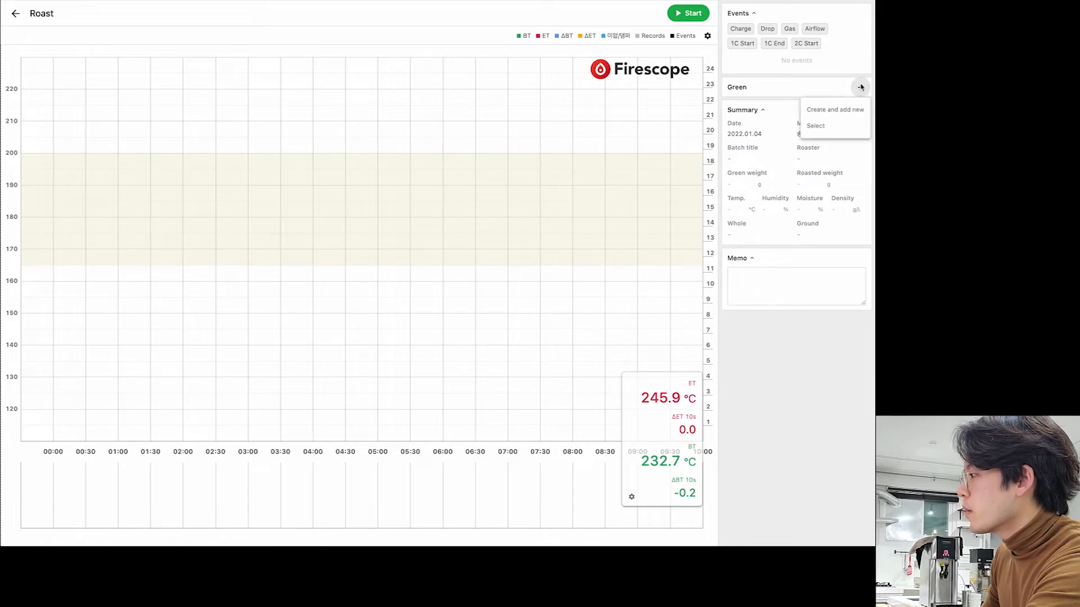
left_click(831, 108)
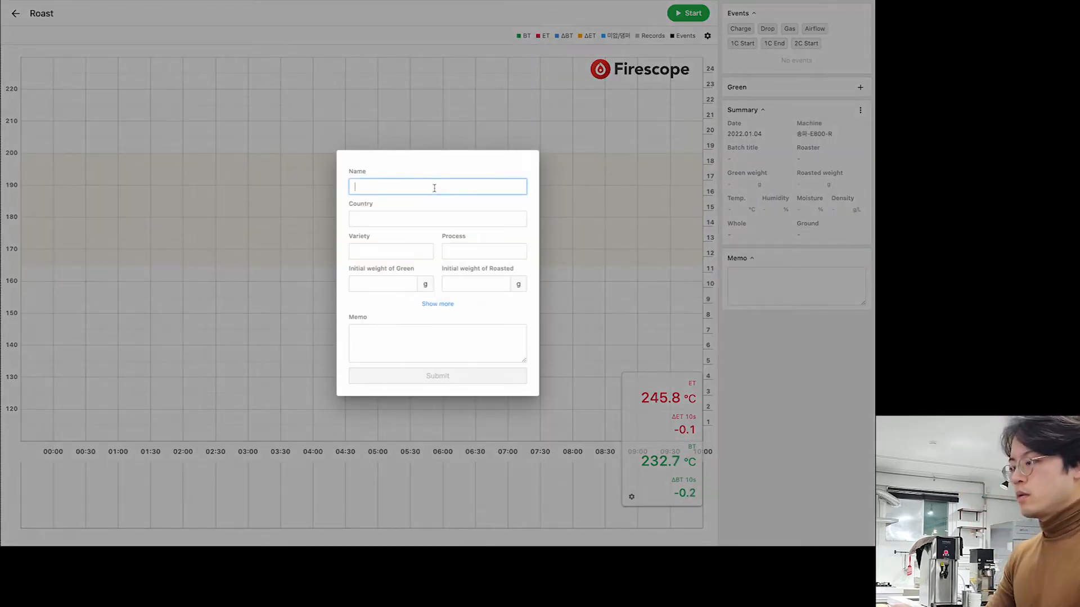
- Enter Colombia Washed, country Colombia, Washed process, 10000 g, and memo 'Notes on Cupnotes and etc.'
type("Colombia Washed")
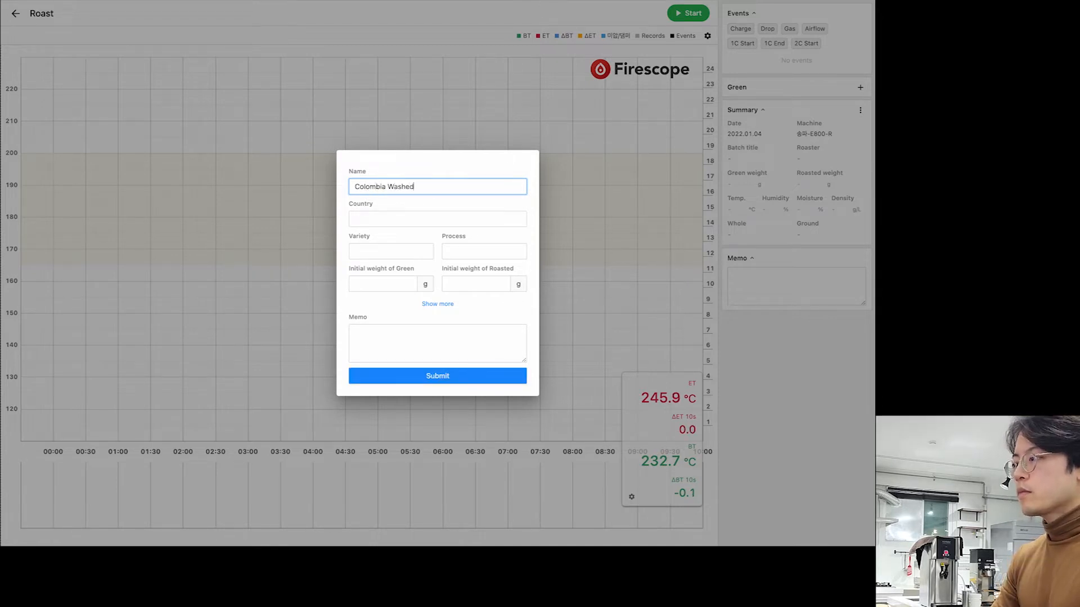
left_click(398, 220)
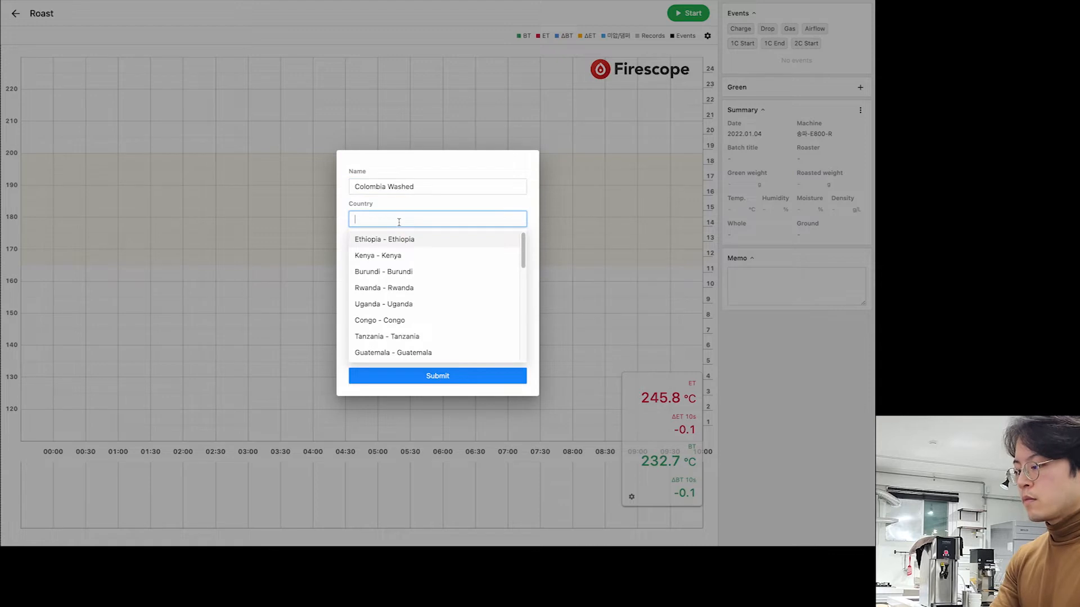
type("clo")
type("ol")
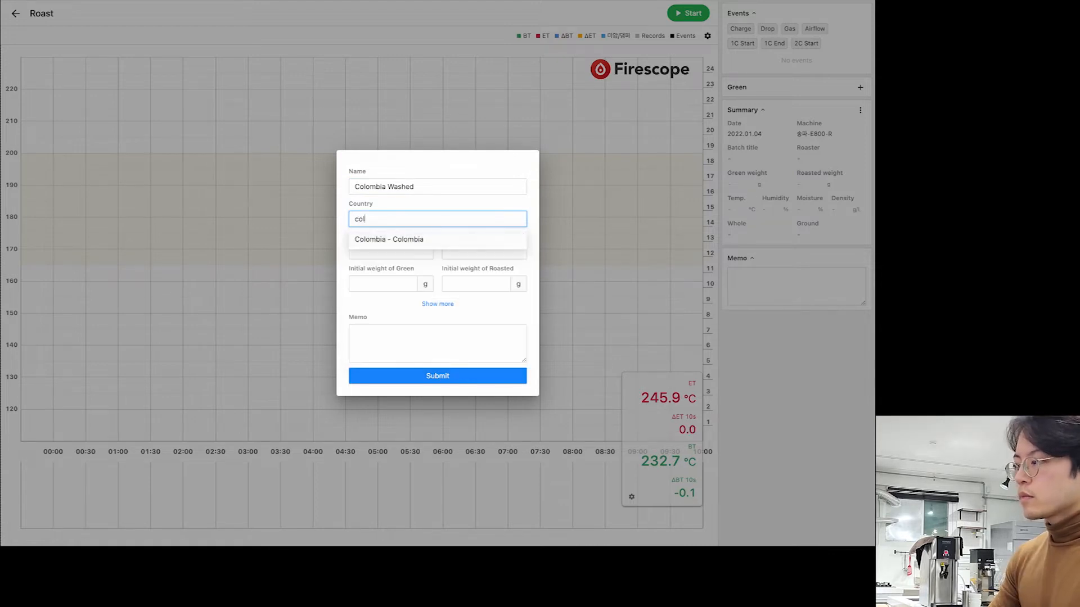
left_click(385, 239)
left_click(375, 251)
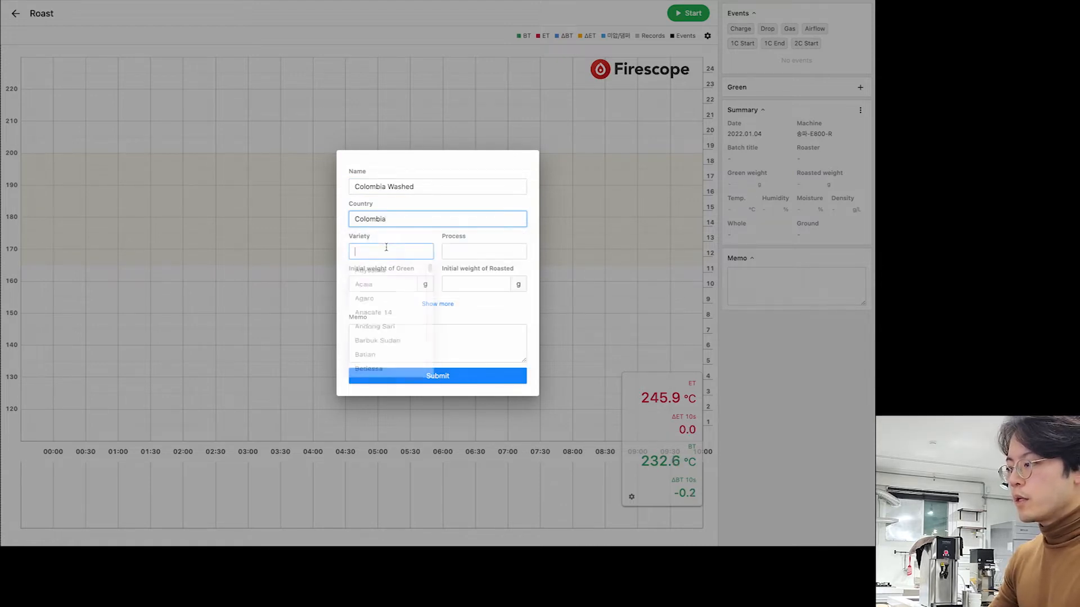
left_click(465, 251)
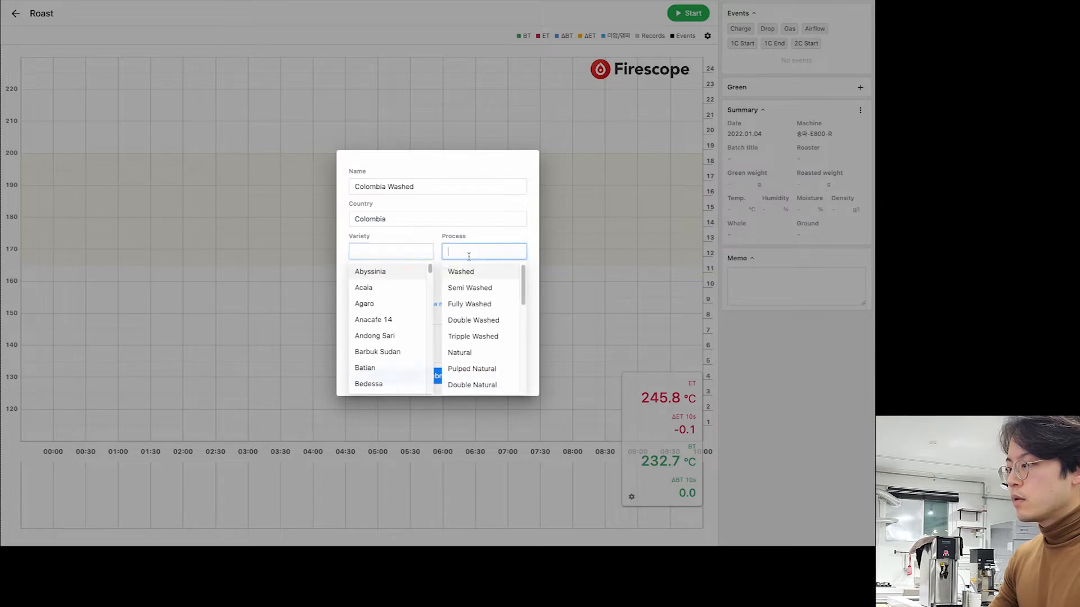
left_click(460, 272)
key("Tab")
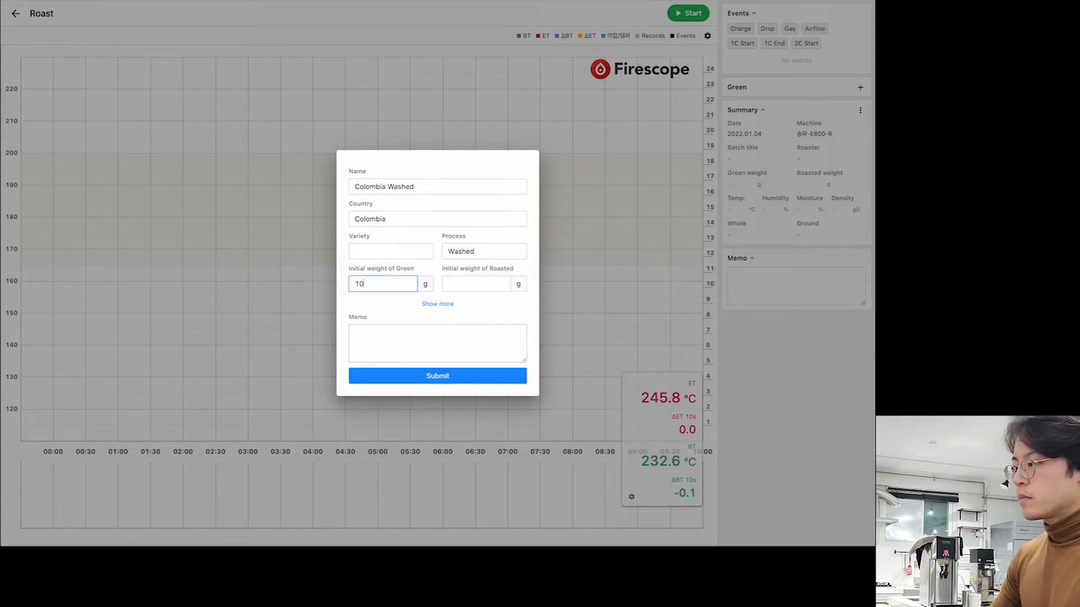
key("Tab")
key("Tab")
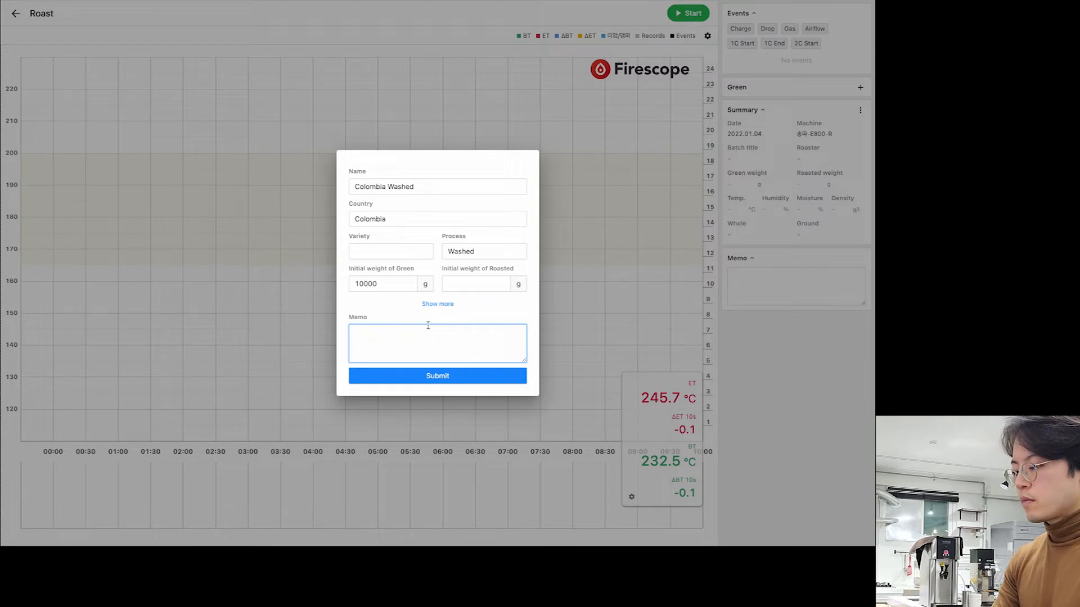
type("Notes")
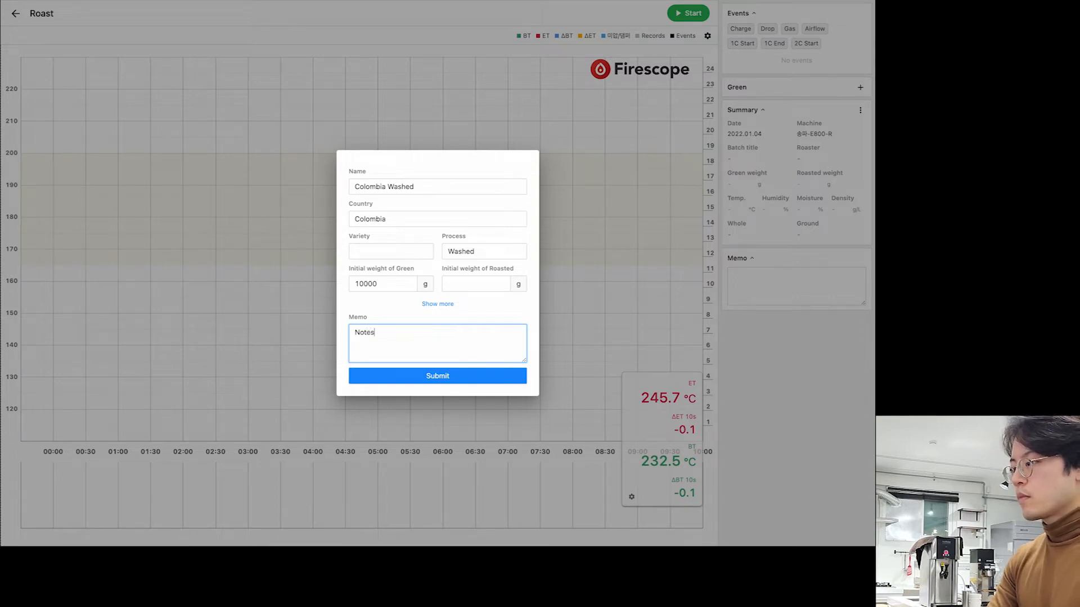
type(" on Cup")
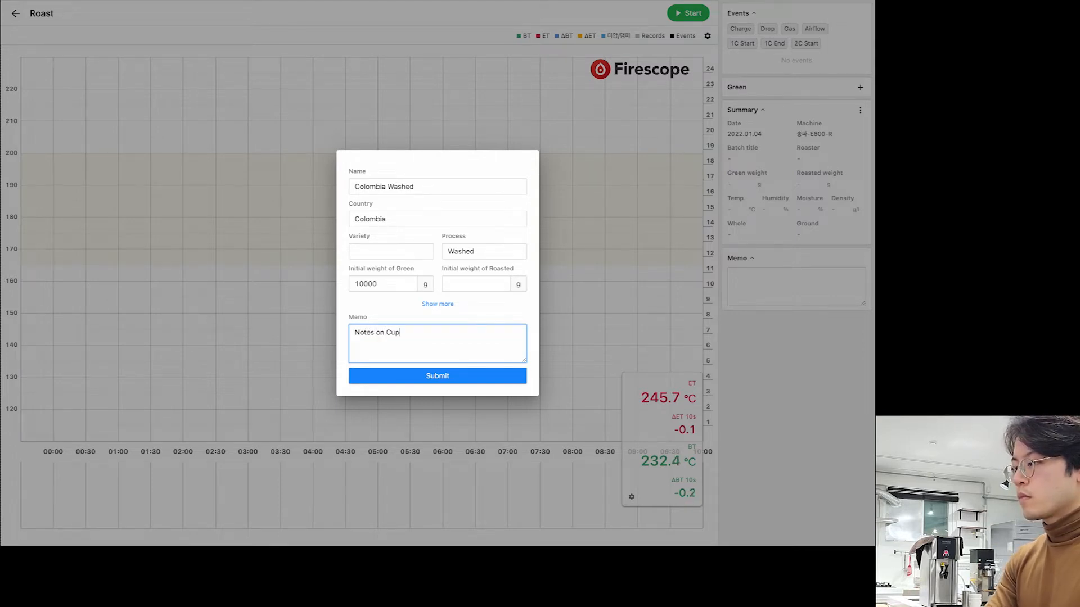
type("notes and etc.")
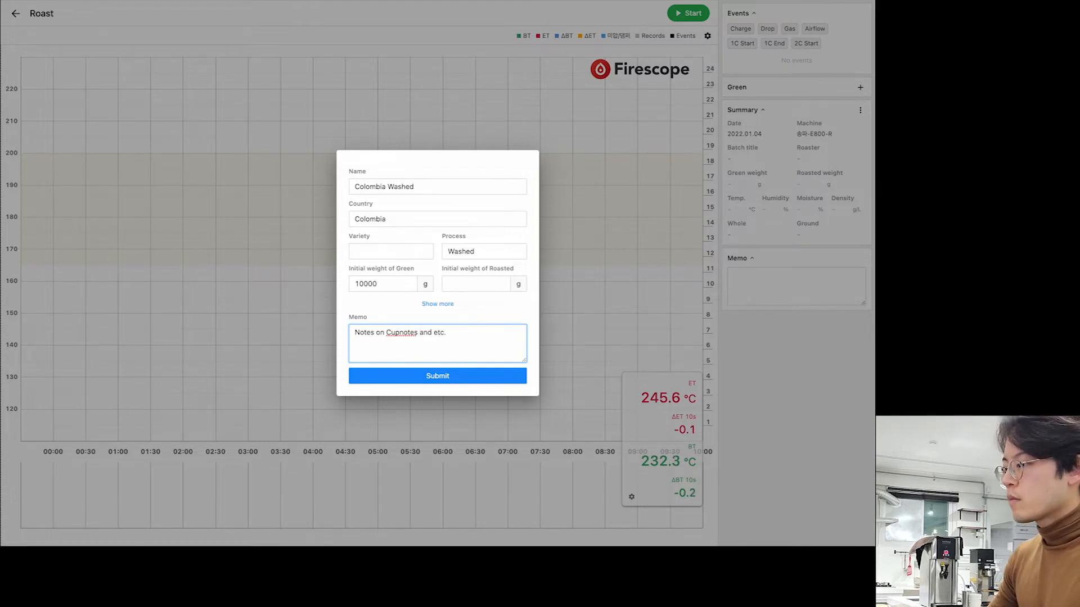
- Expand the extra green bean fields, review altitude through price, and save the green bean
left_click(441, 304)
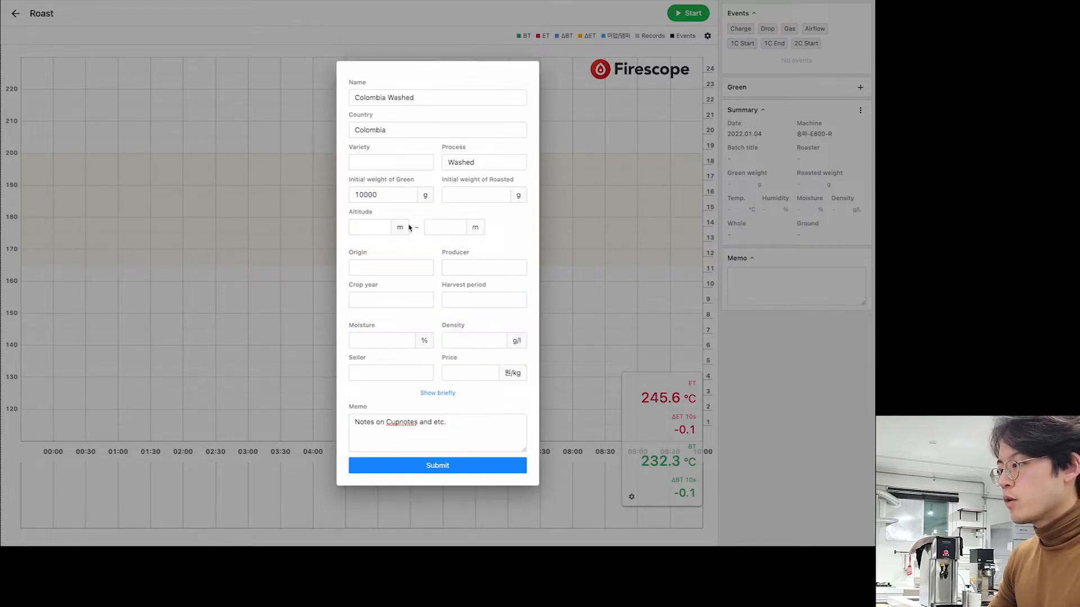
left_click(369, 226)
left_click(448, 225)
left_click(387, 265)
left_click(437, 229)
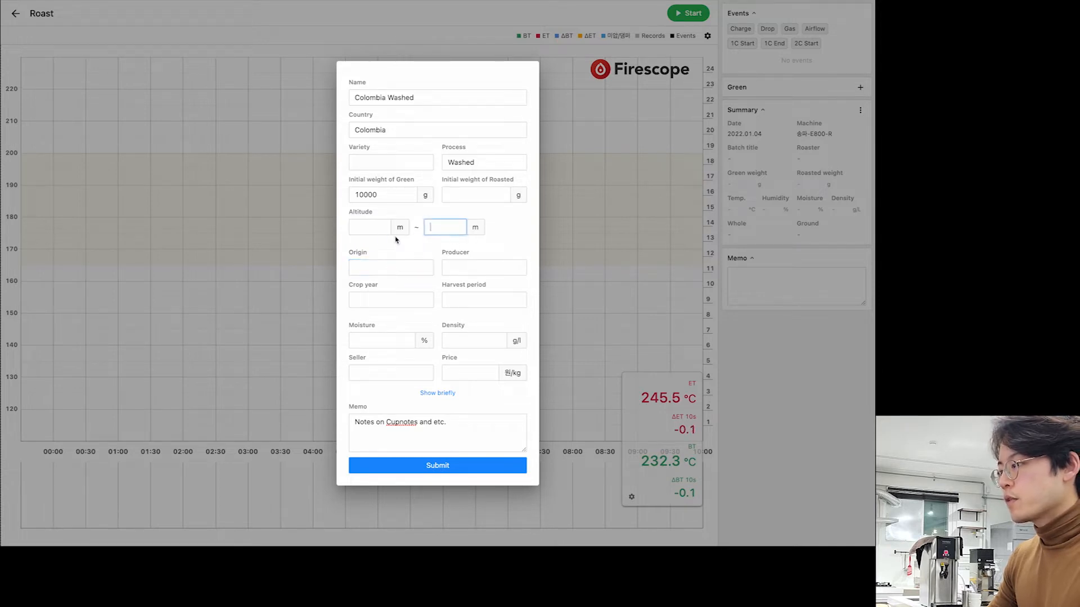
left_click(364, 231)
left_click(450, 269)
left_click(391, 268)
left_click(393, 299)
left_click(482, 298)
left_click(394, 343)
left_click(463, 341)
left_click(382, 369)
left_click(462, 373)
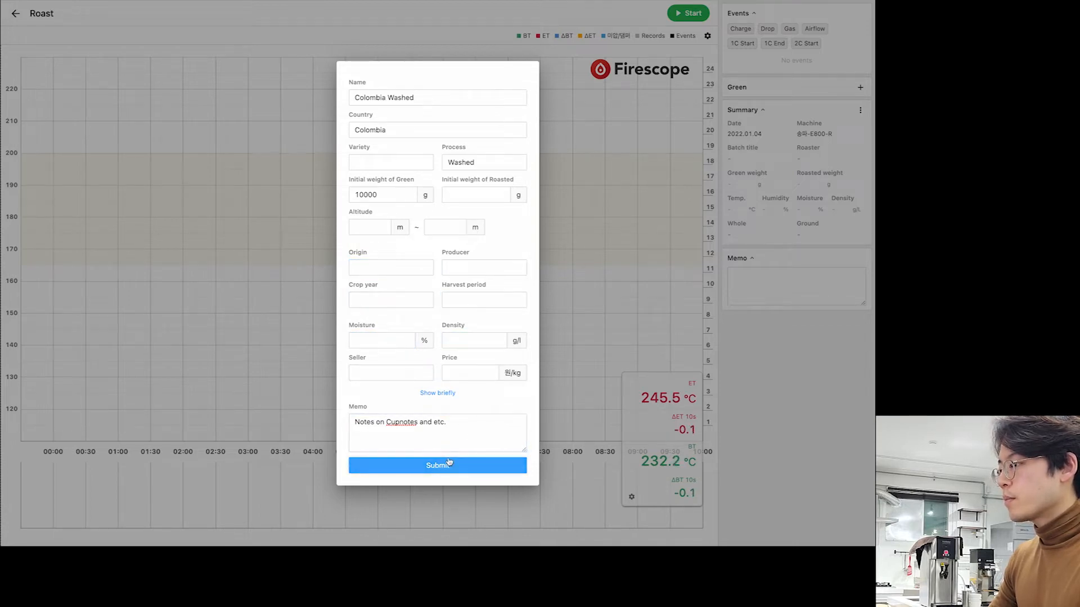
left_click(437, 465)
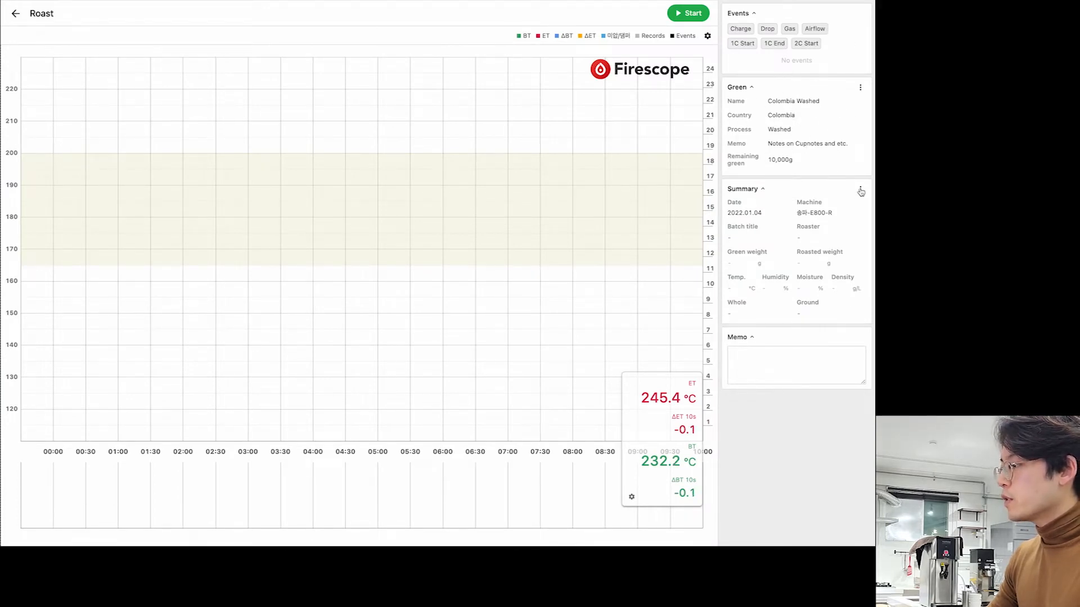
- Fill the roast summary: title Test 01, roaster Firescope, 500 g green, 25 °C, 15% humidity
left_click(753, 238)
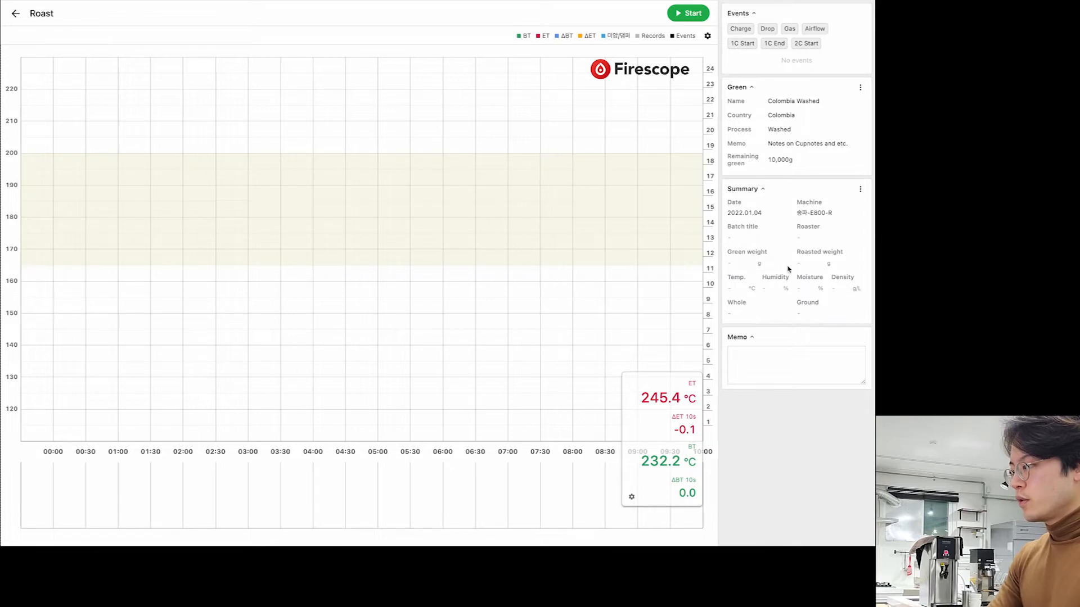
type("W")
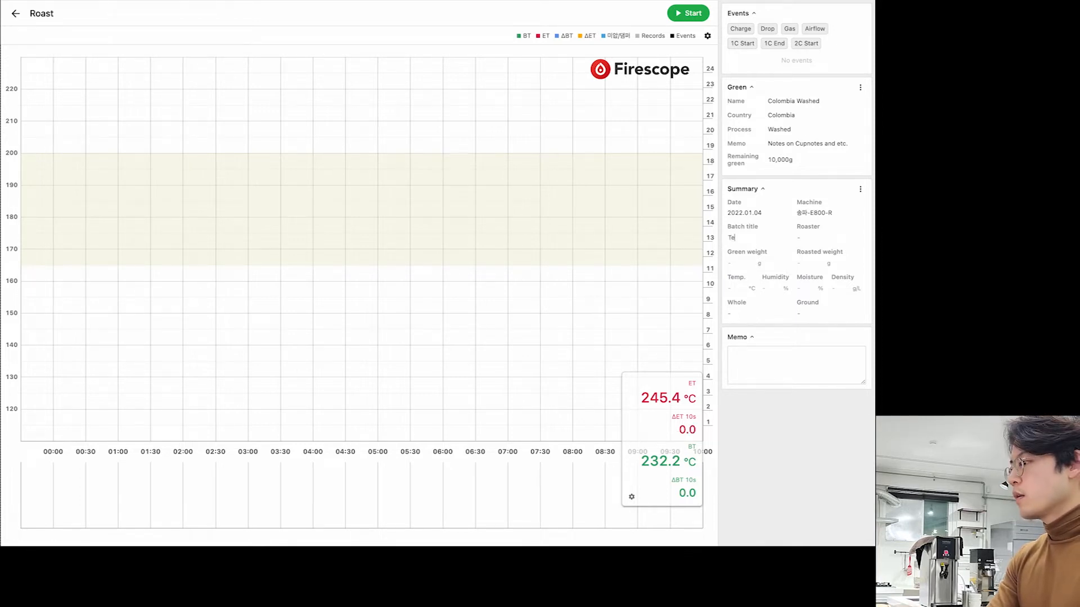
key("Tab")
type("ㅋires")
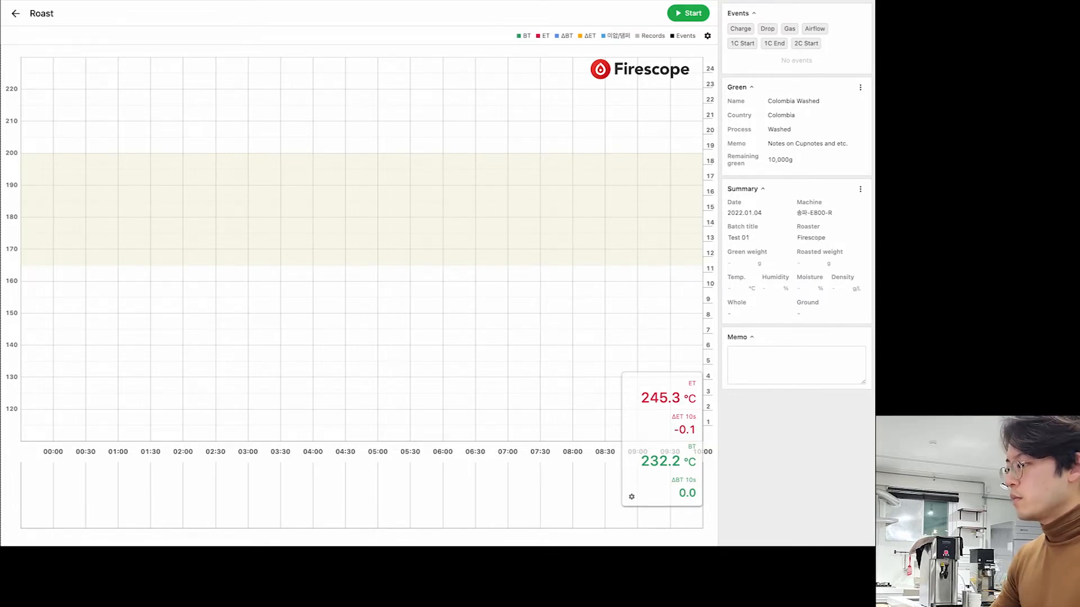
left_click(729, 263)
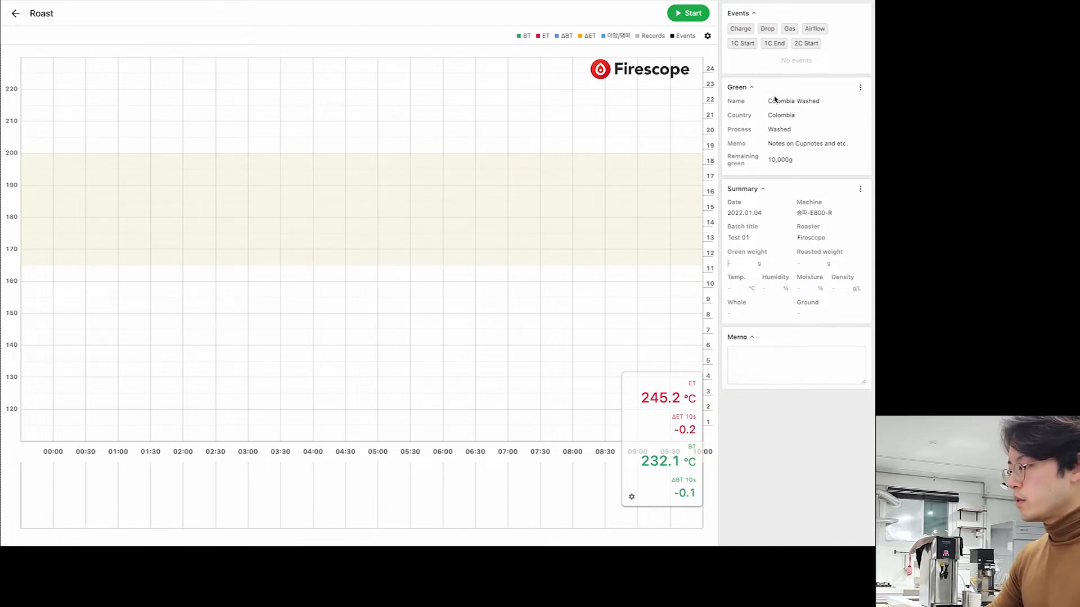
type("500")
key("Tab")
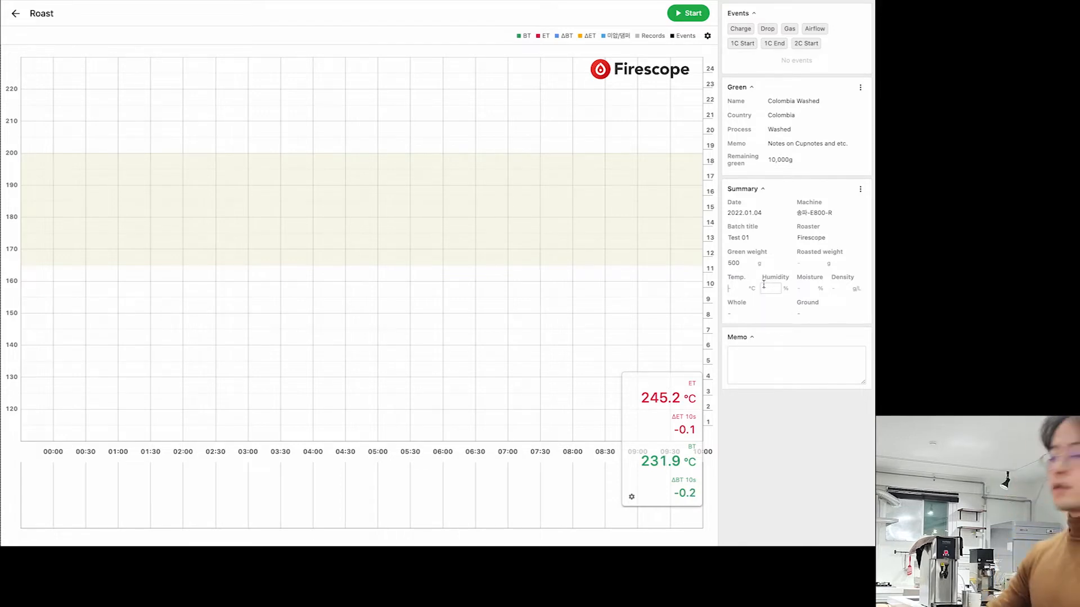
type("25")
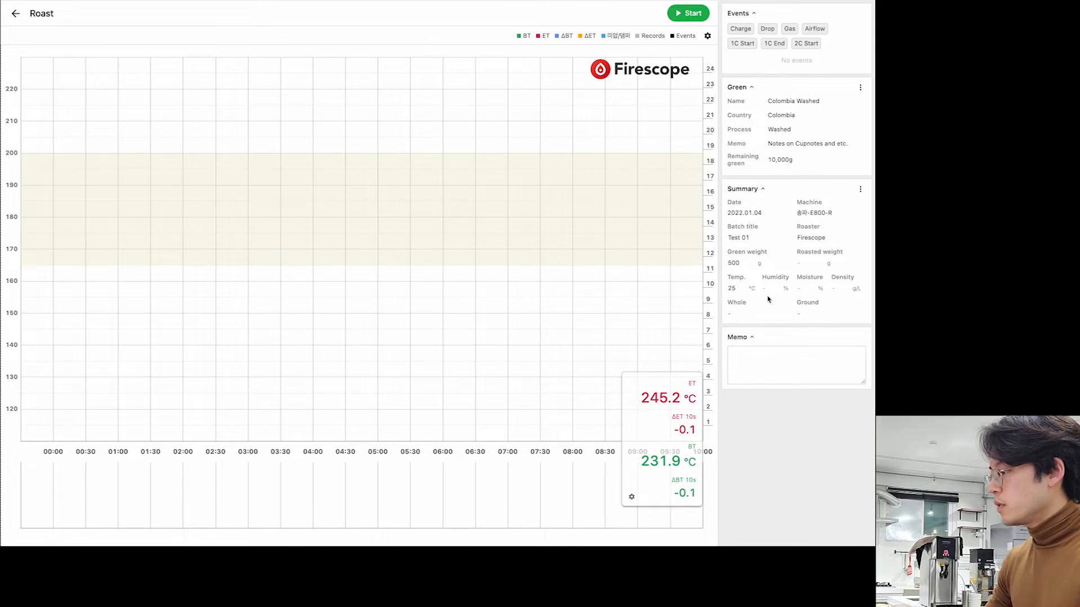
type("15")
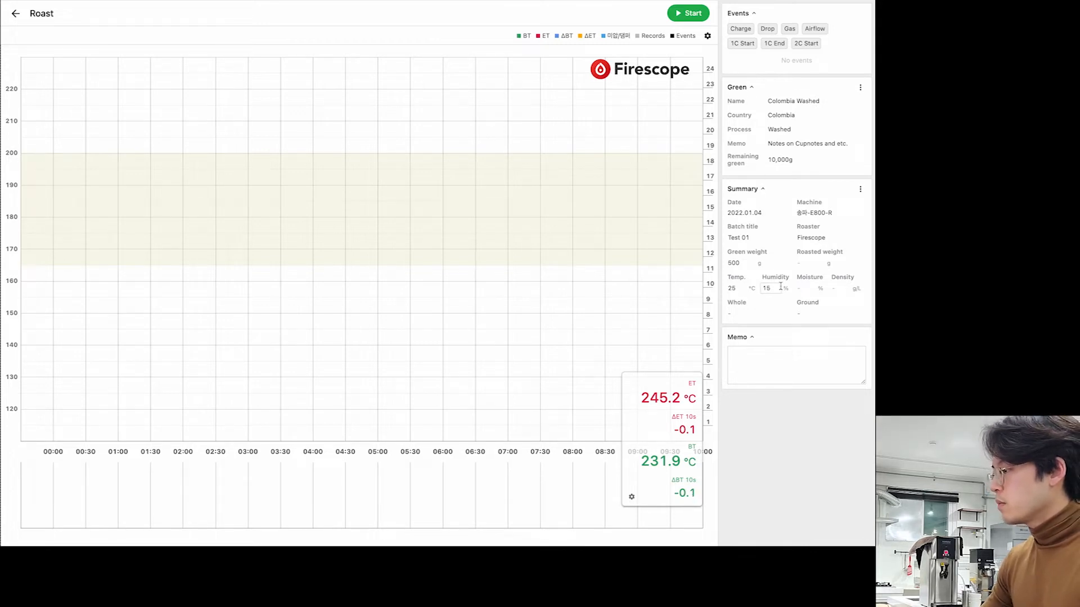
left_click(783, 358)
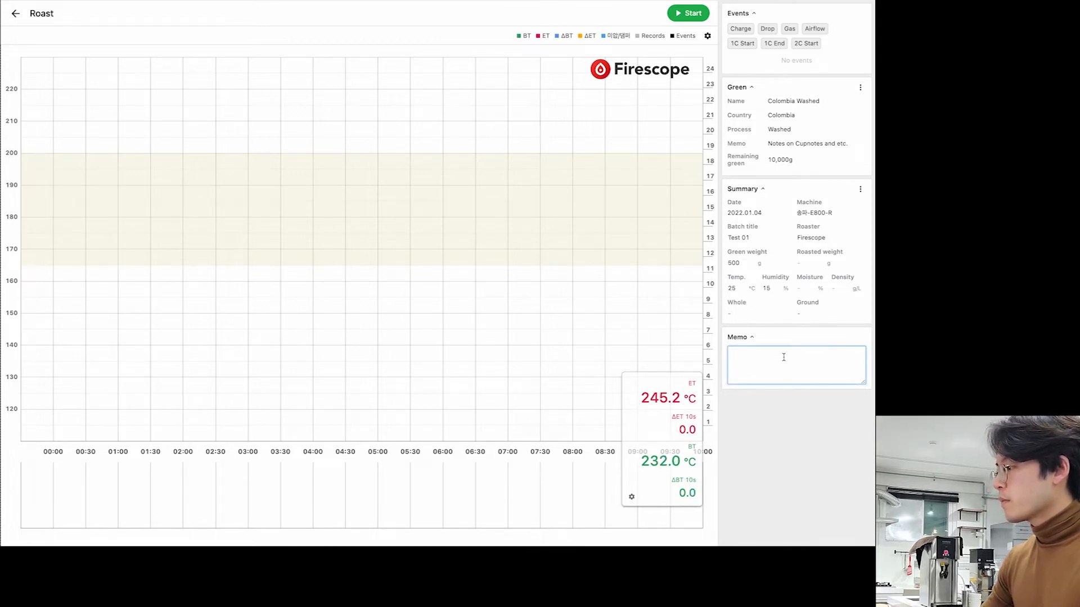
- Type the memo lines Colombia Cundi 500g, 230C Charge, 220 Discharge, and Air1 Gas6
left_click(751, 288)
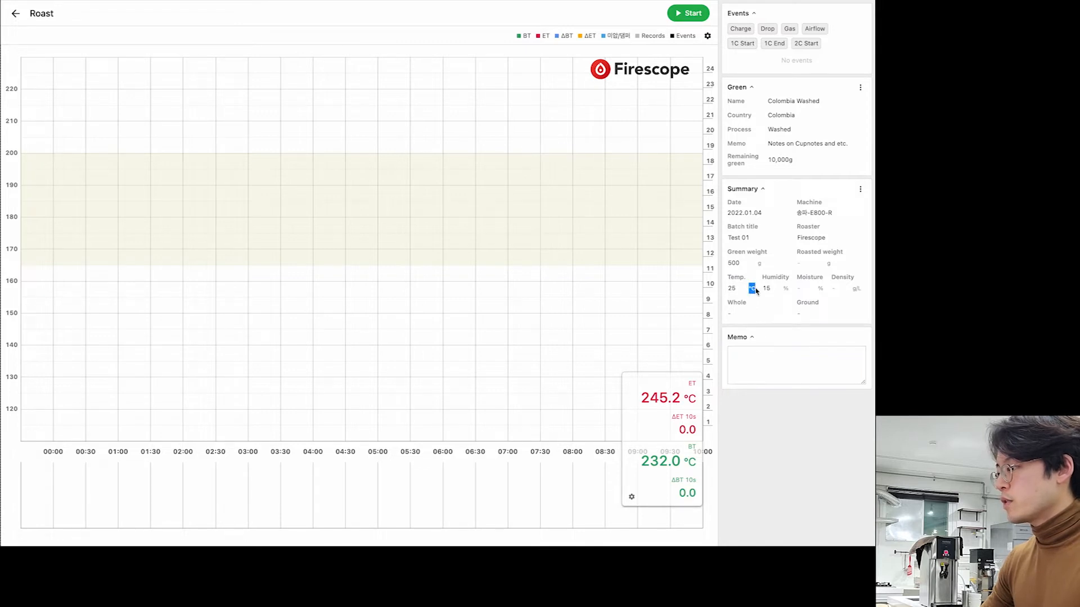
left_click(757, 292)
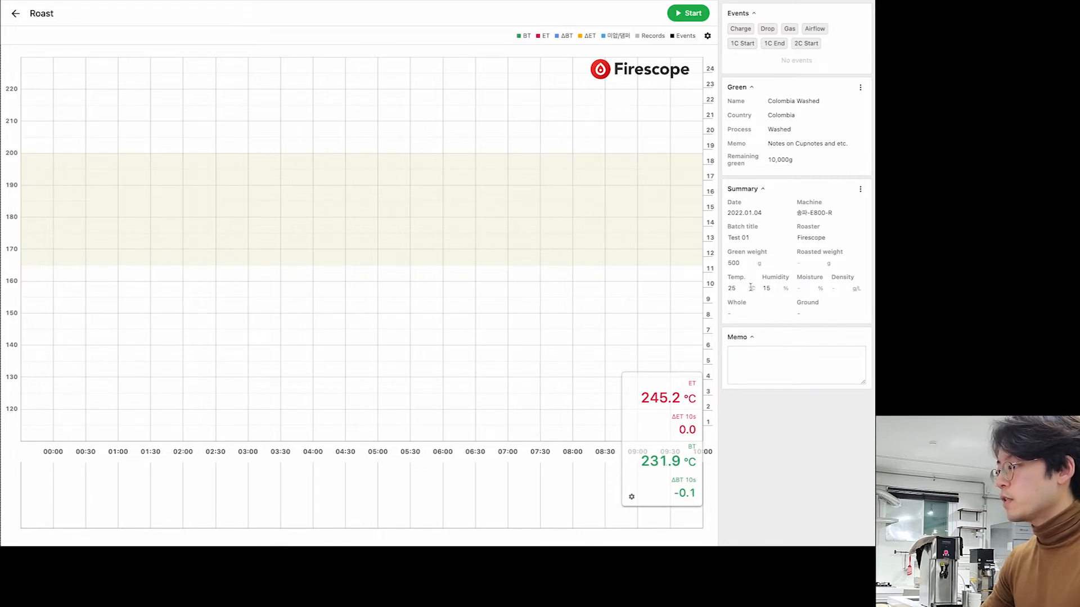
left_click(777, 351)
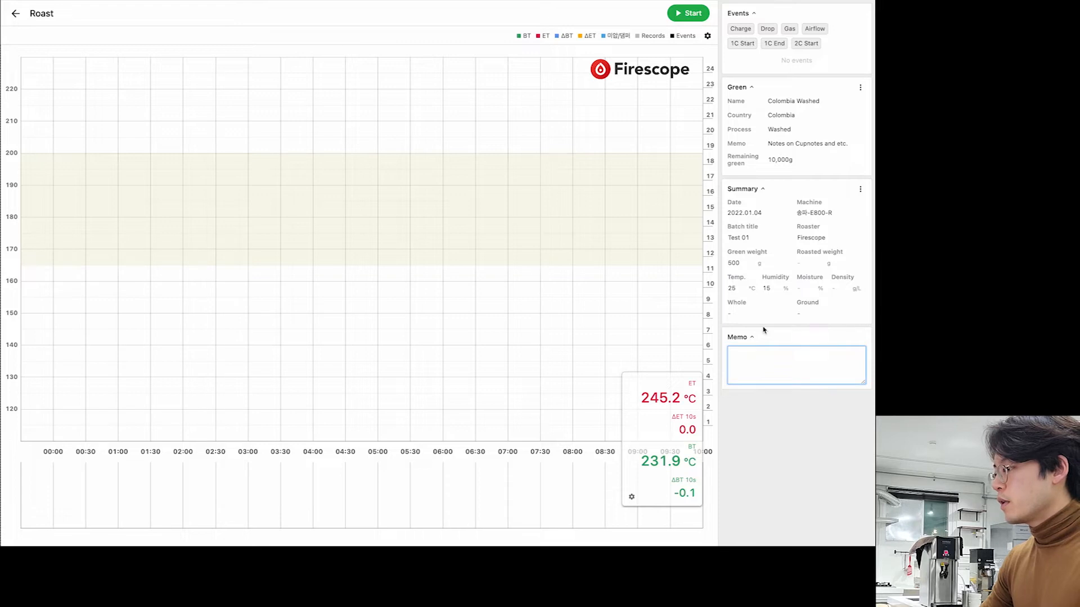
double_click(754, 290)
left_click(771, 364)
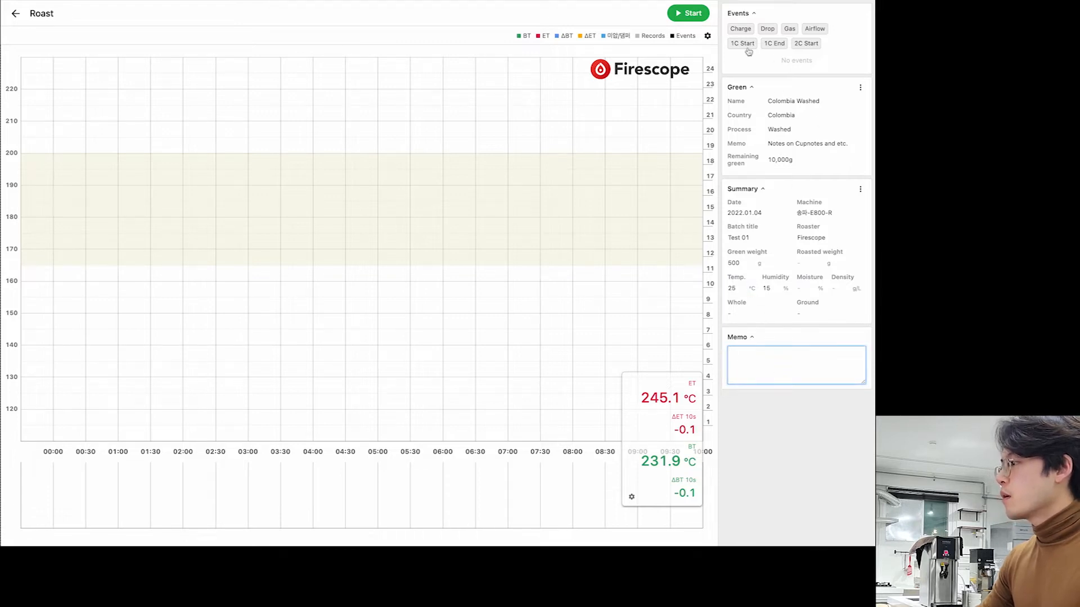
left_click(708, 35)
left_click(785, 366)
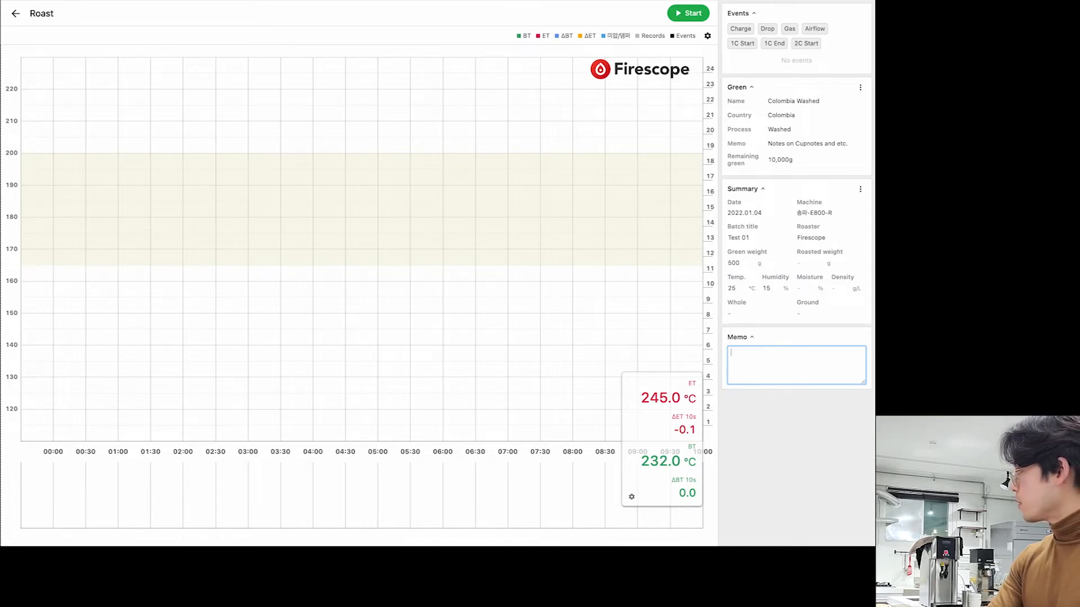
type("t")
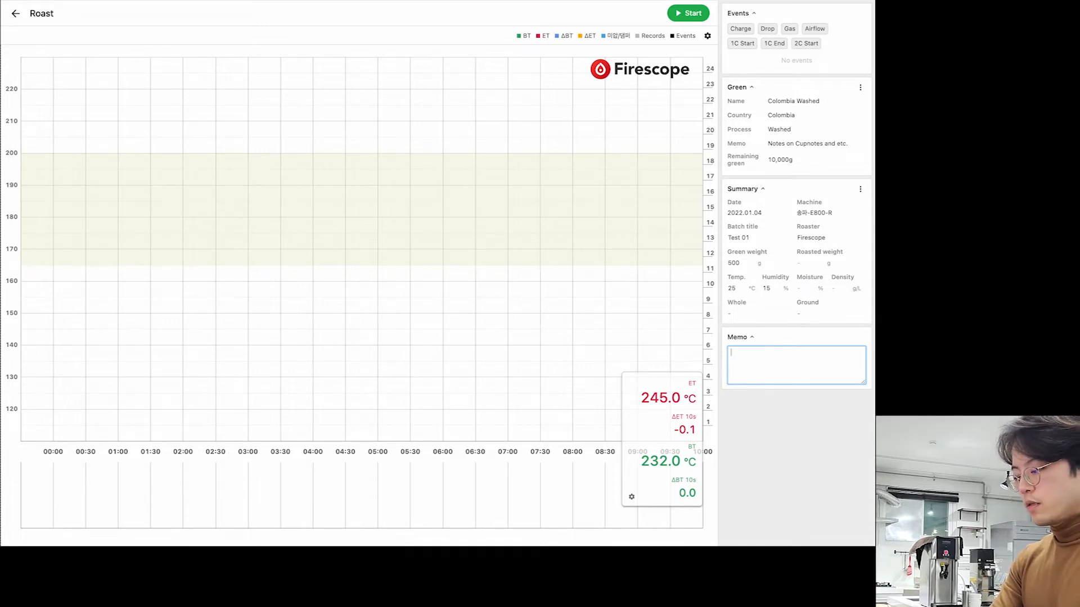
type("Colombia")
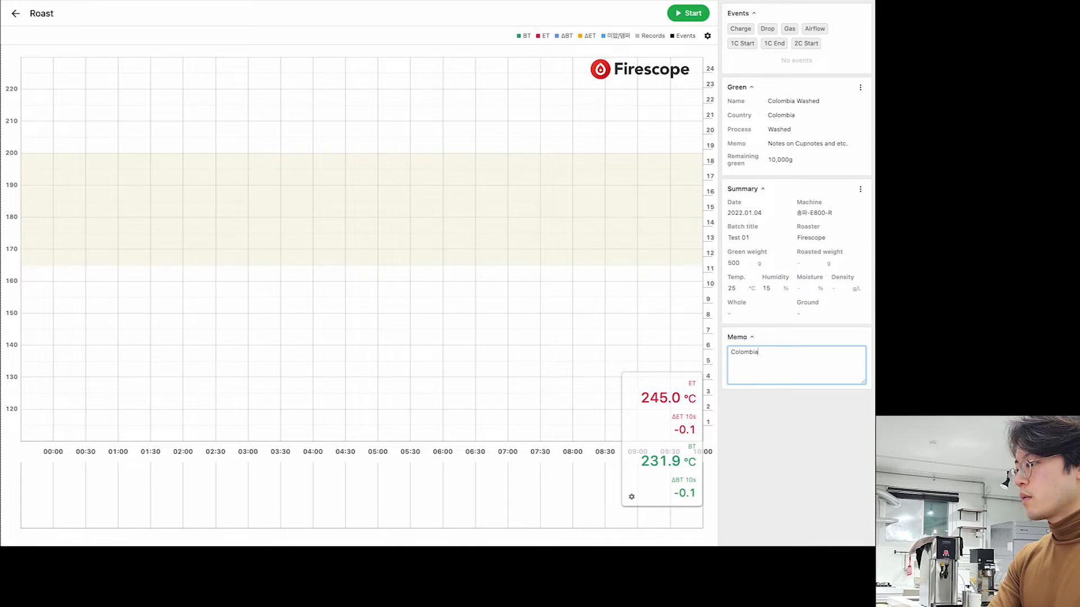
type(" Cundi 500g")
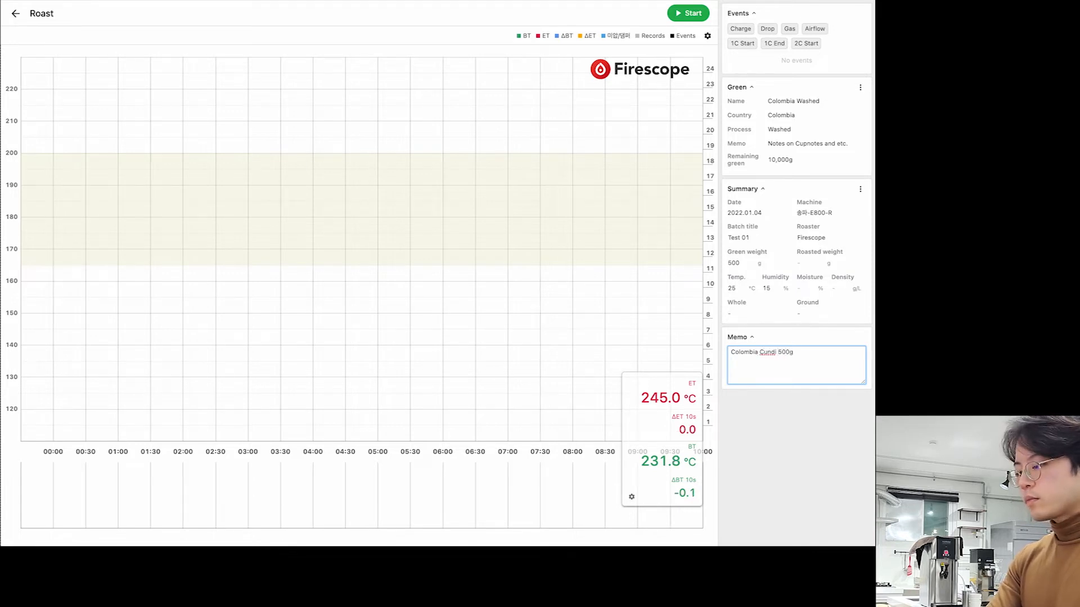
type("230C Ch")
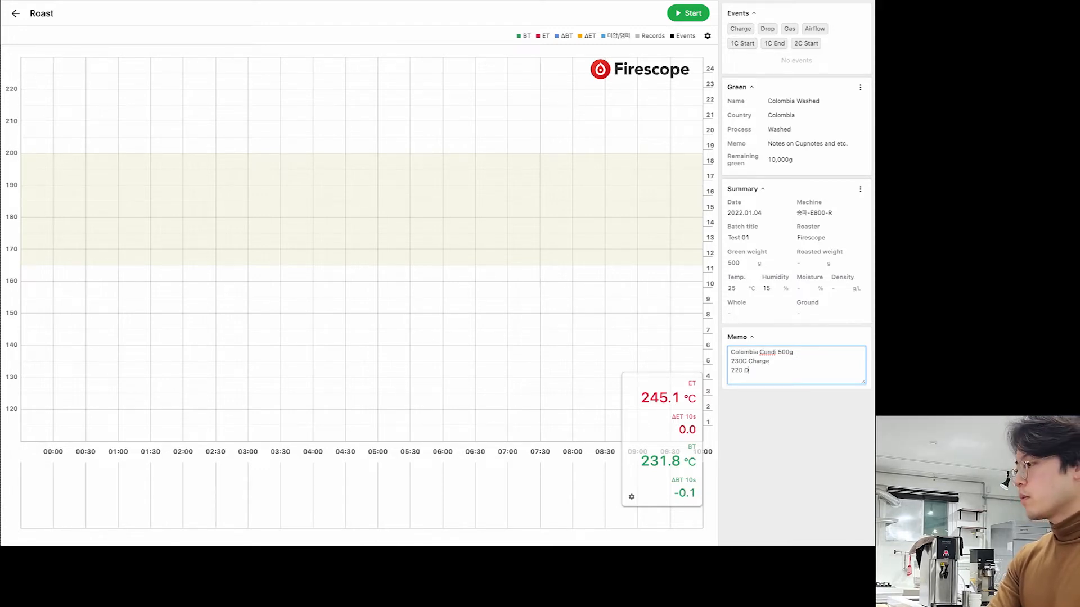
type("arge")
key("Return")
type("Air1 Gas6 (Preheat 4")
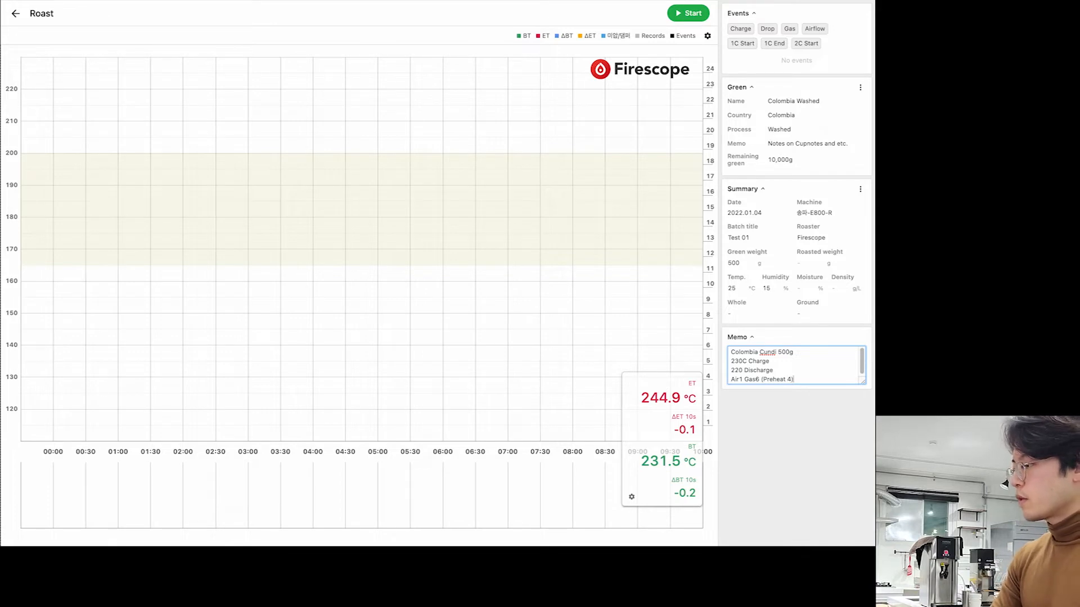
key("Return")
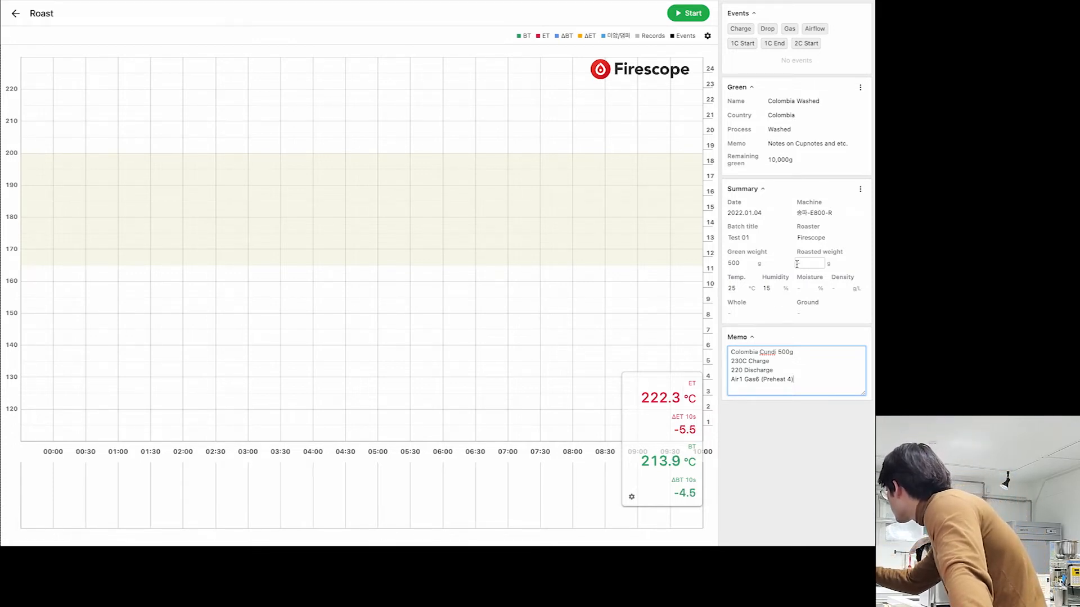
- Start recording the roast and look through the gear menu's Background chart options
left_click(681, 21)
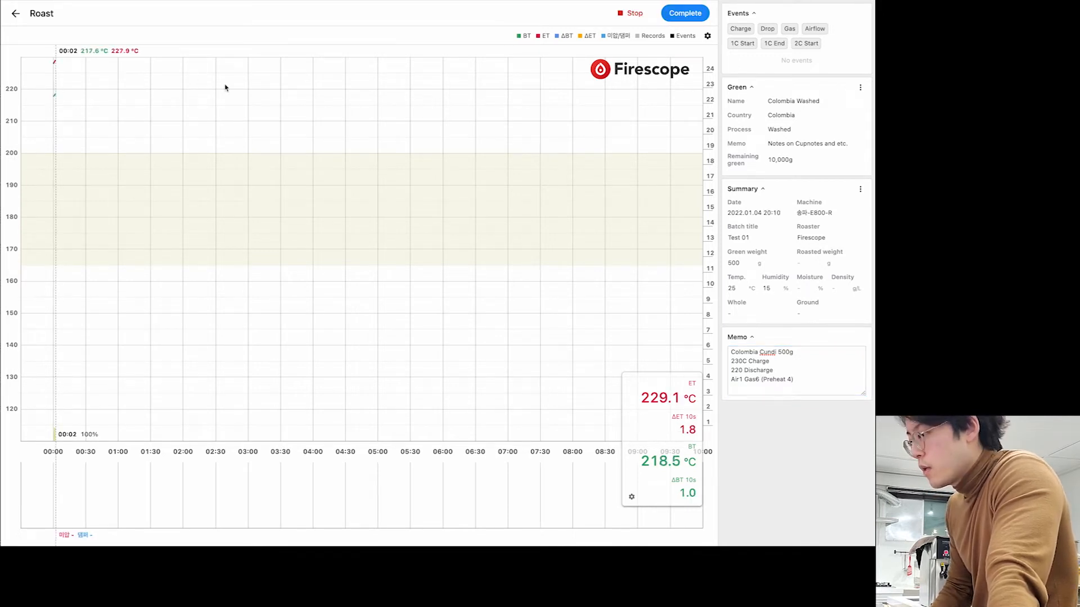
left_click(707, 37)
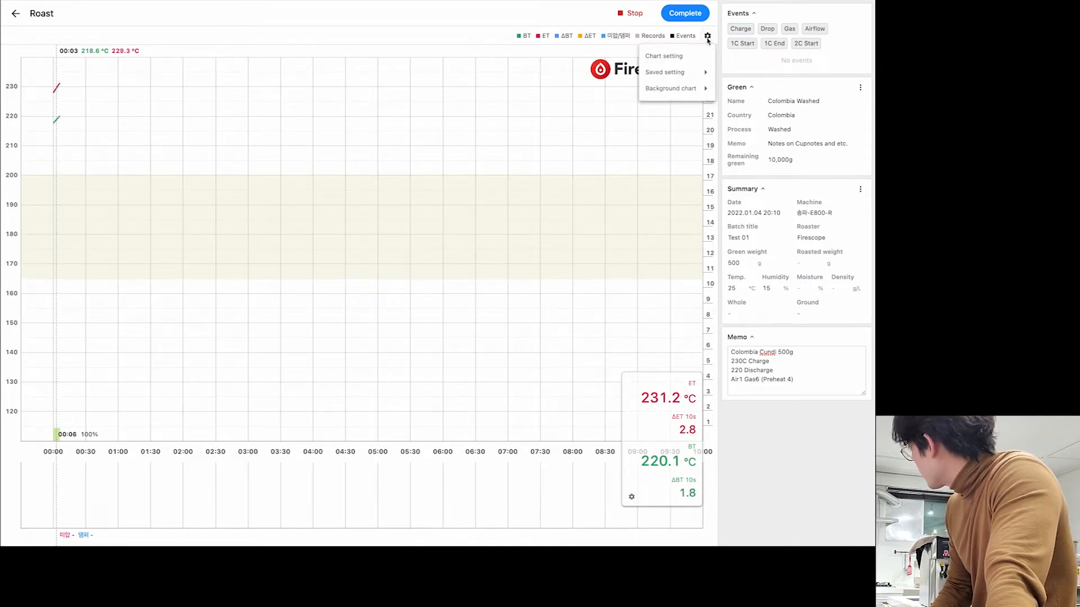
left_click(708, 36)
left_click(708, 36)
mouse_move(707, 77)
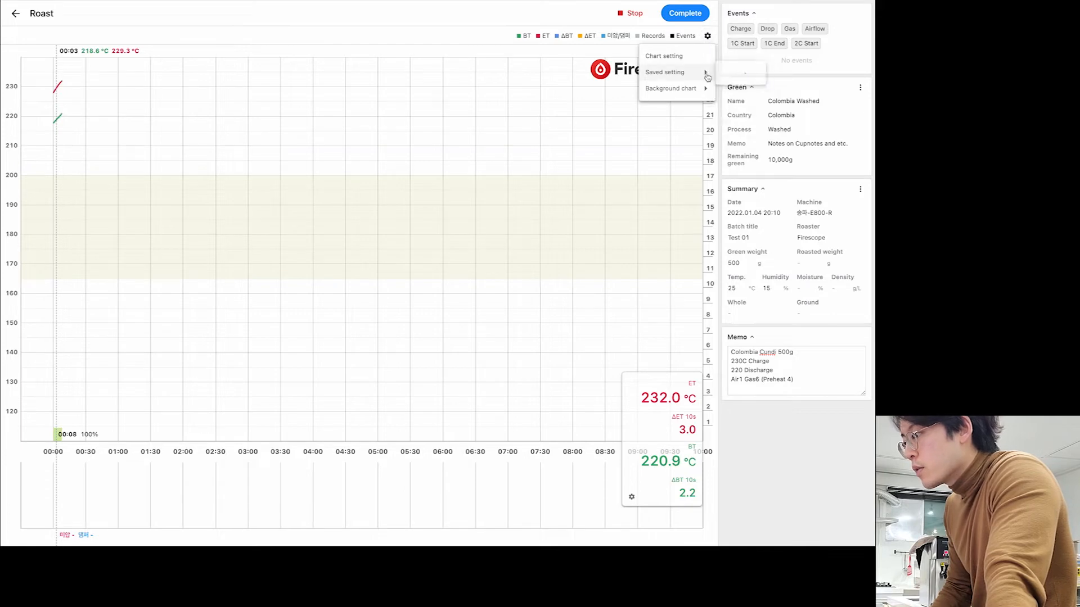
left_click(578, 163)
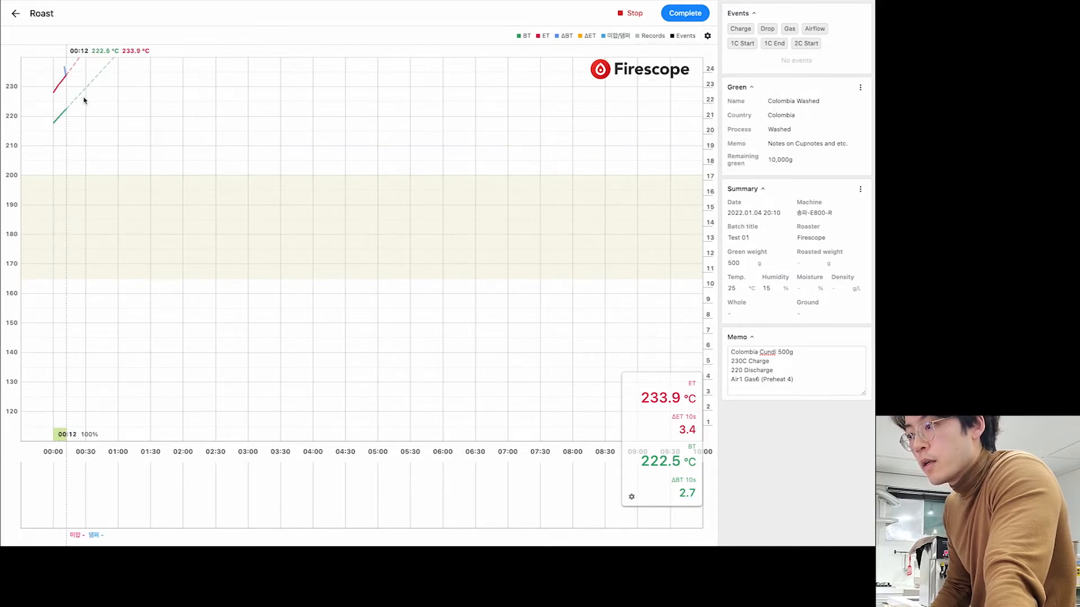
left_click(707, 36)
mouse_move(670, 88)
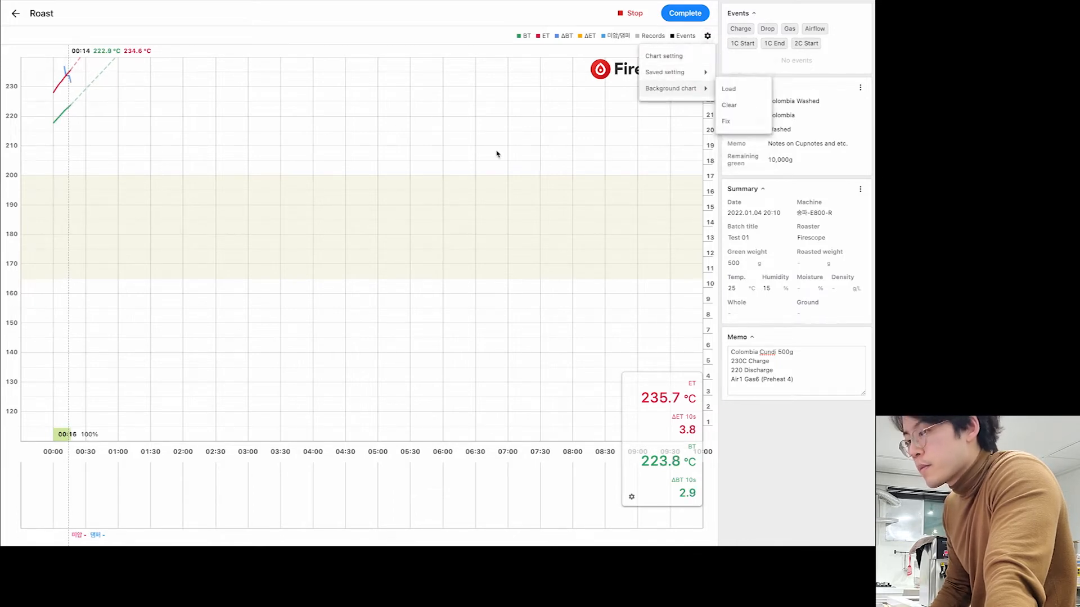
left_click(497, 154)
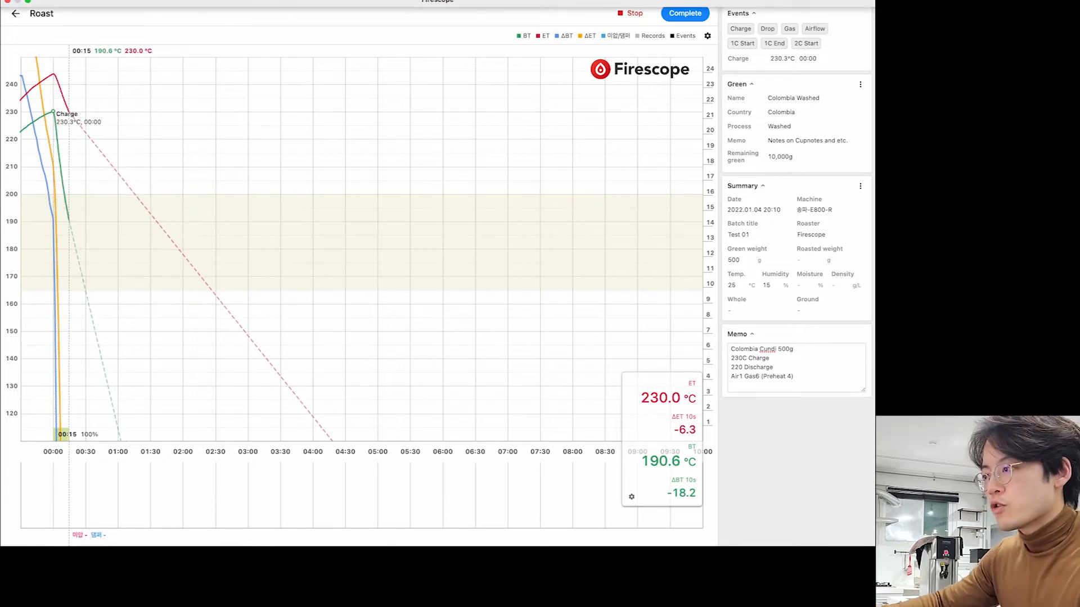
- Log a record of 미압 6 and 댐퍼 1 at 00:00
left_click(54, 133)
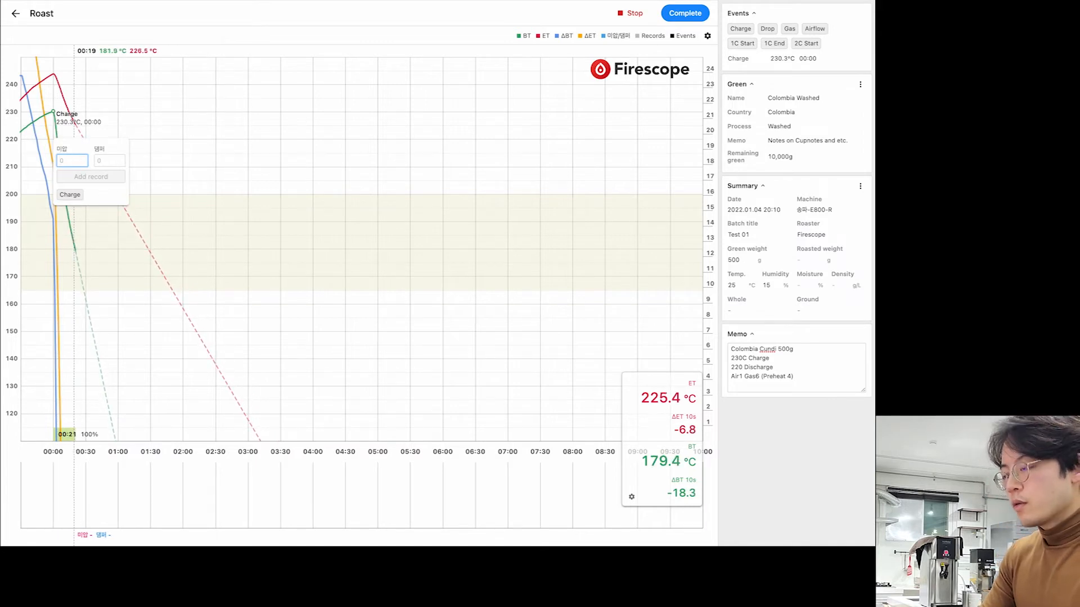
type("6")
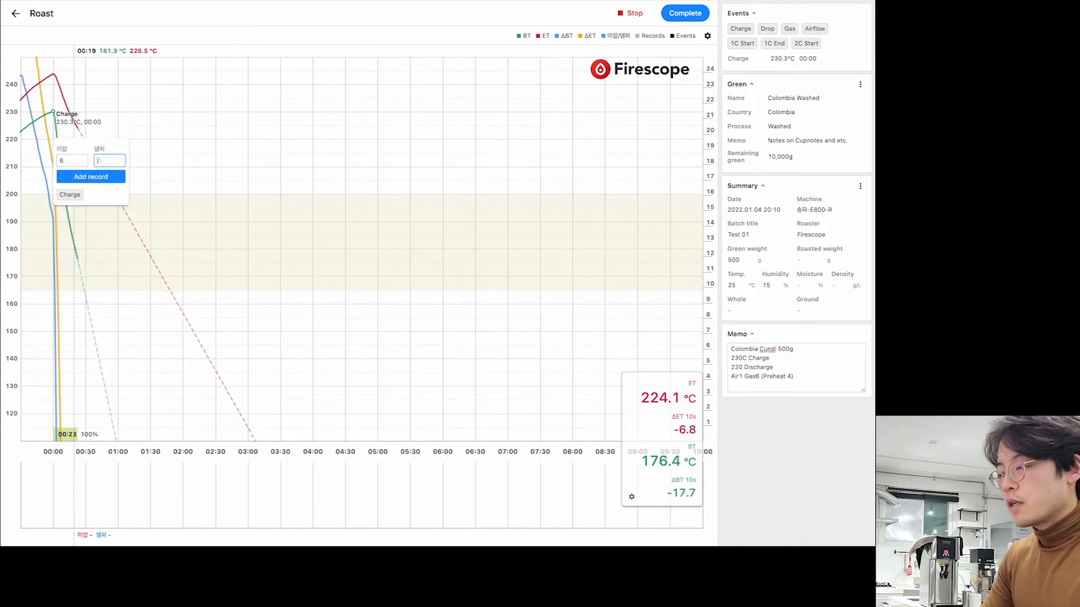
key("Return")
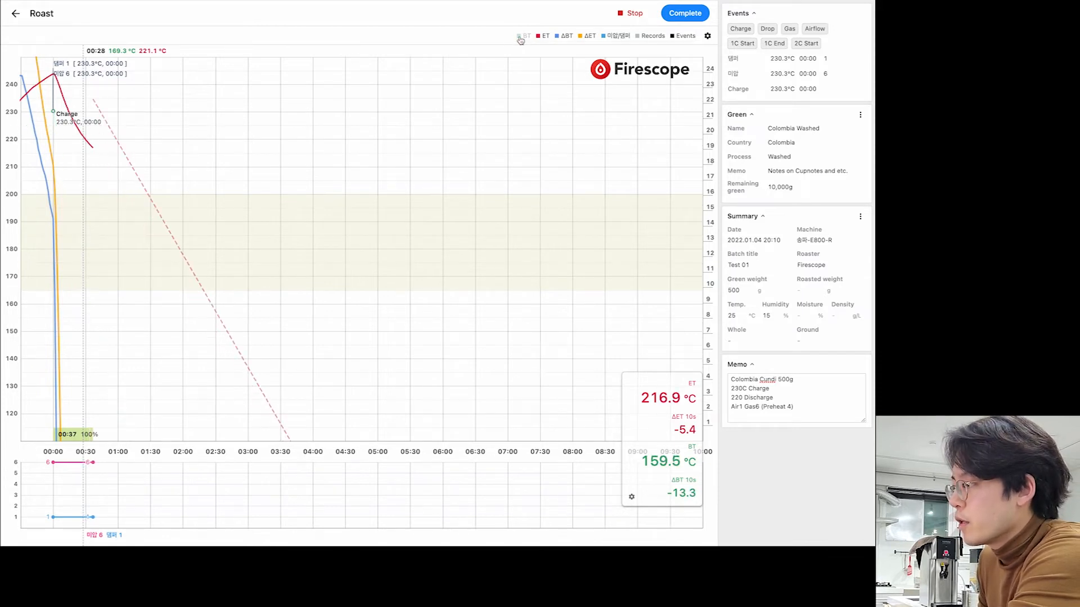
- Toggle the ET, ΔET and 미압/댐퍼 legend items off and back on
left_click(539, 39)
left_click(539, 37)
left_click(585, 37)
left_click(583, 42)
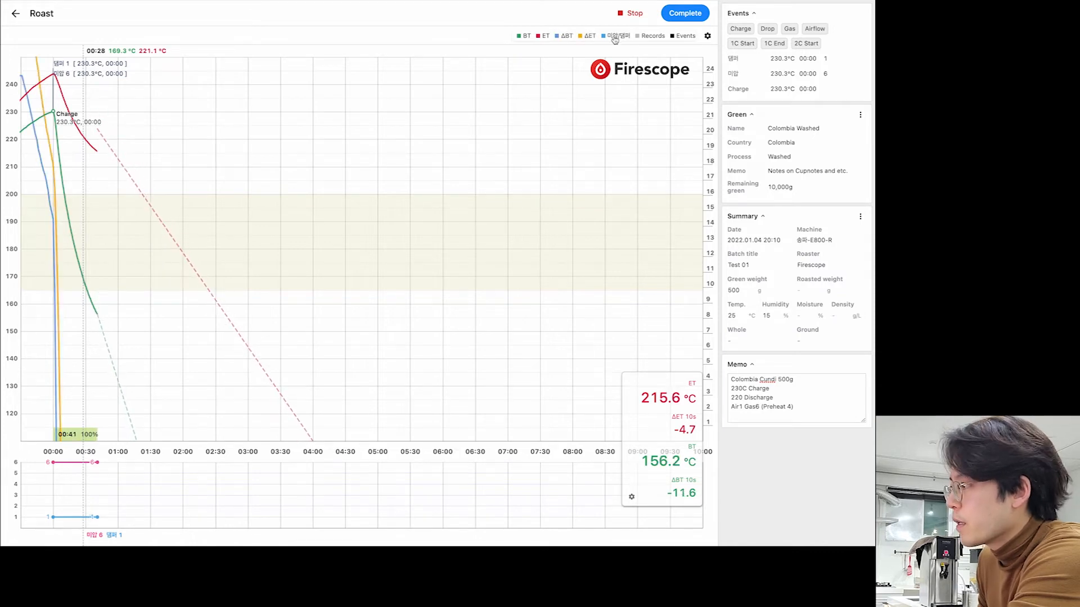
left_click(615, 39)
left_click(615, 39)
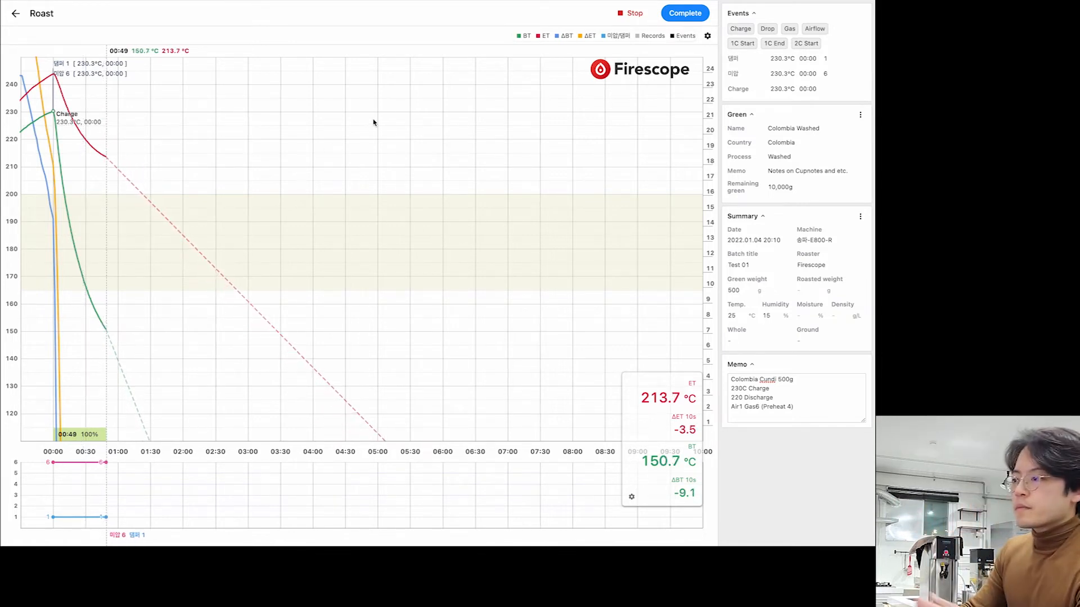
- Load the Colombia Cundinamarca Supremo roast as a background chart
left_click(708, 36)
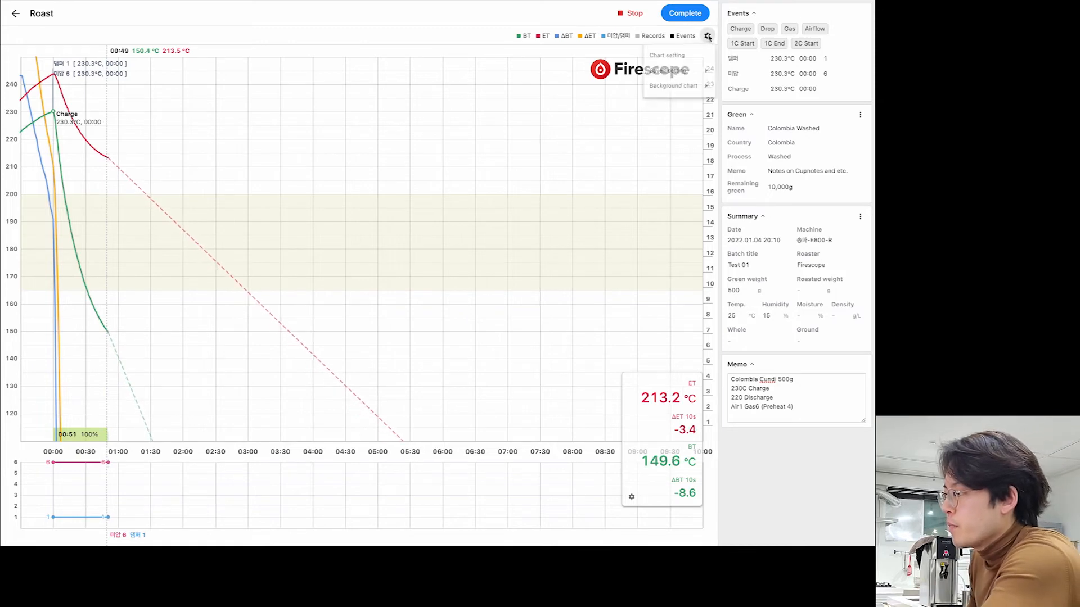
mouse_move(694, 89)
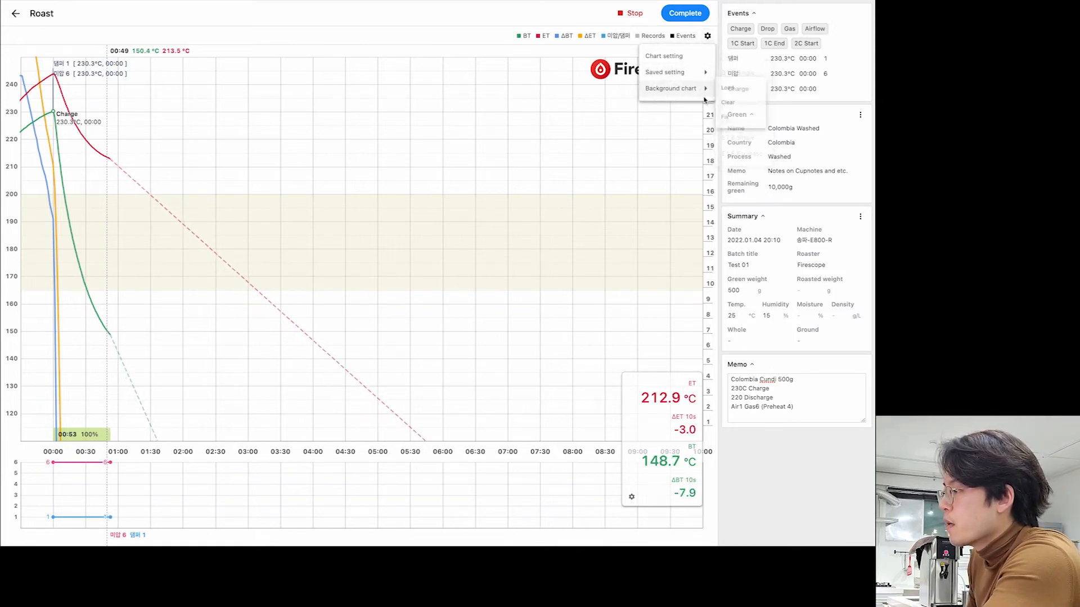
left_click(741, 89)
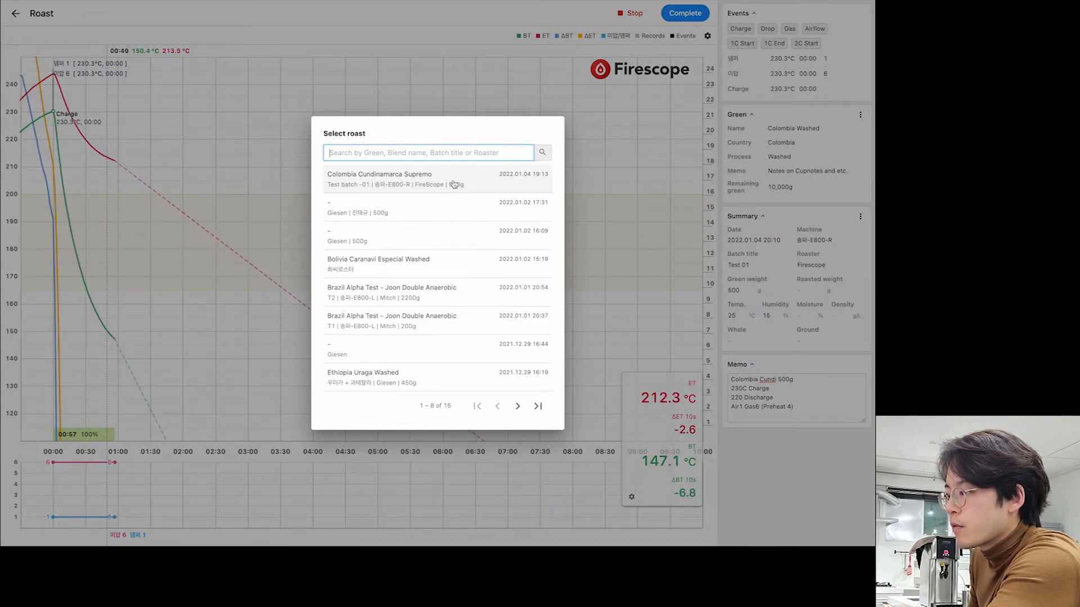
left_click(453, 183)
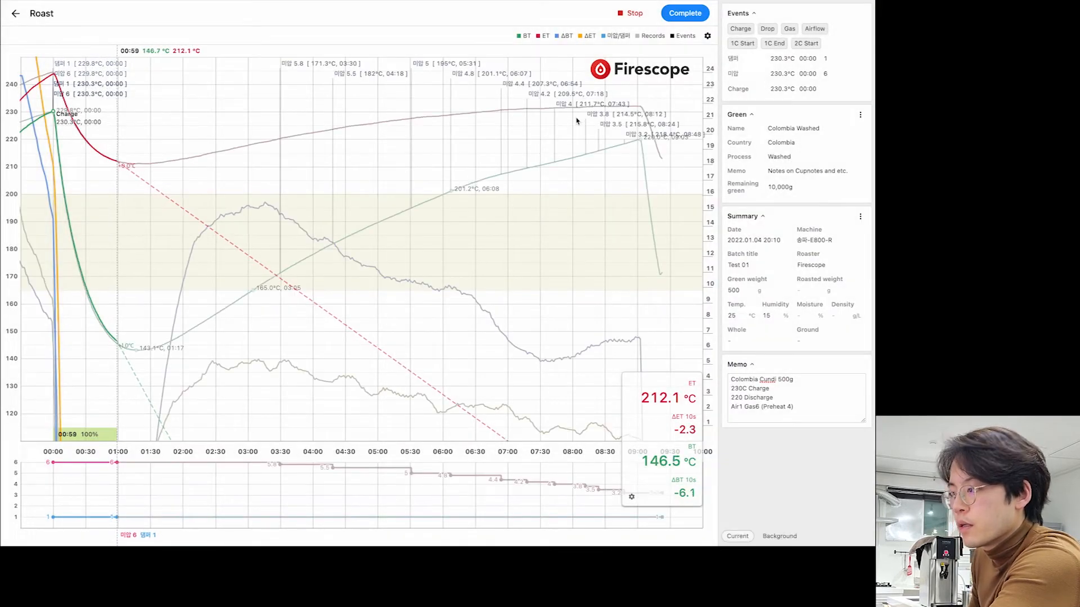
- Clear the background curves and load the first roast as background again
left_click(708, 35)
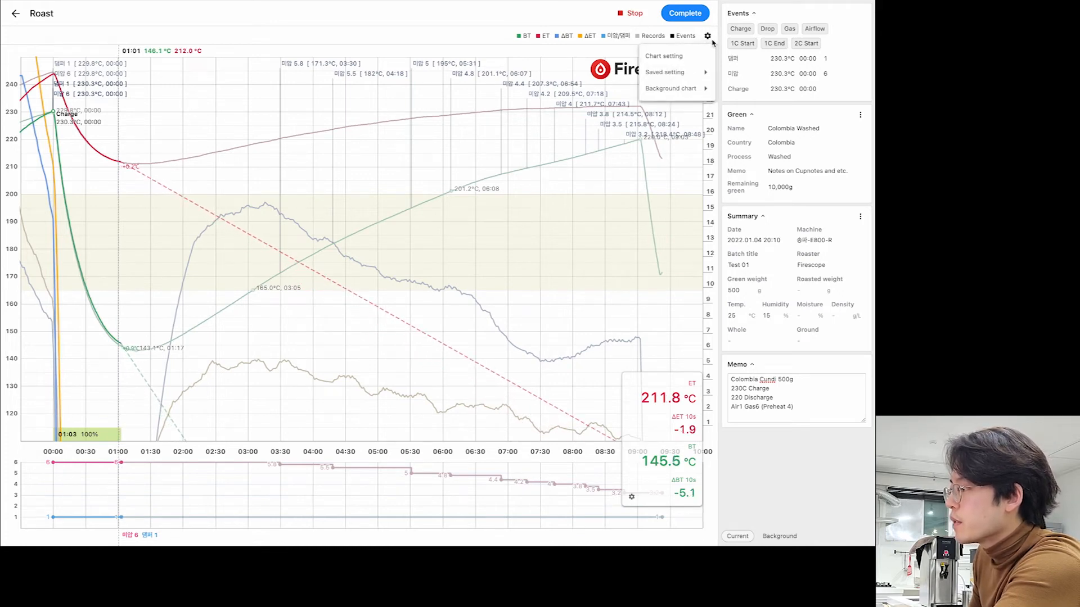
mouse_move(674, 88)
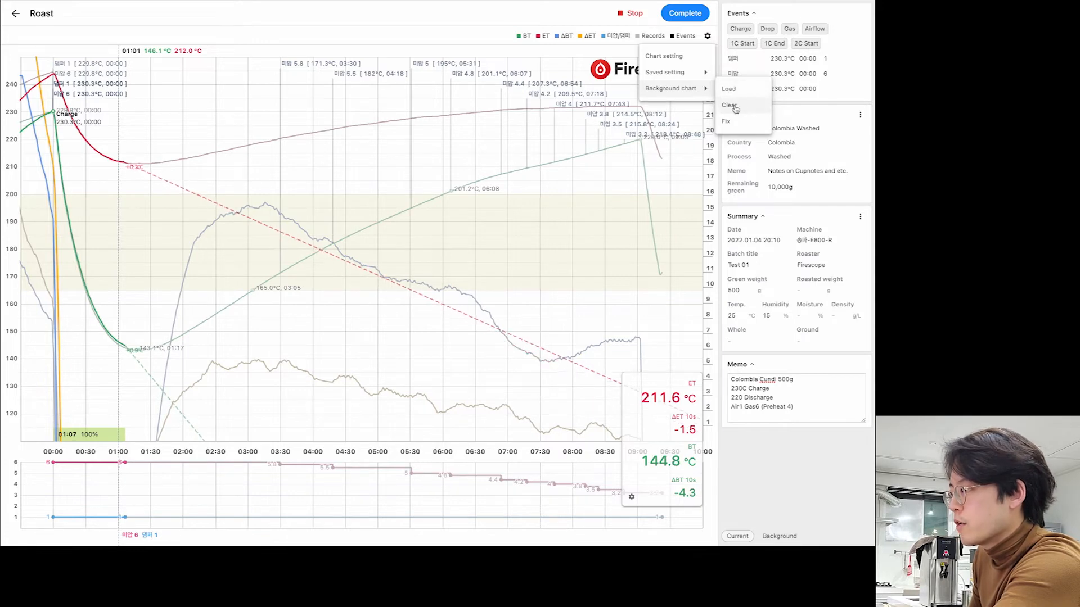
left_click(728, 104)
left_click(707, 36)
mouse_move(697, 63)
mouse_move(695, 89)
left_click(741, 96)
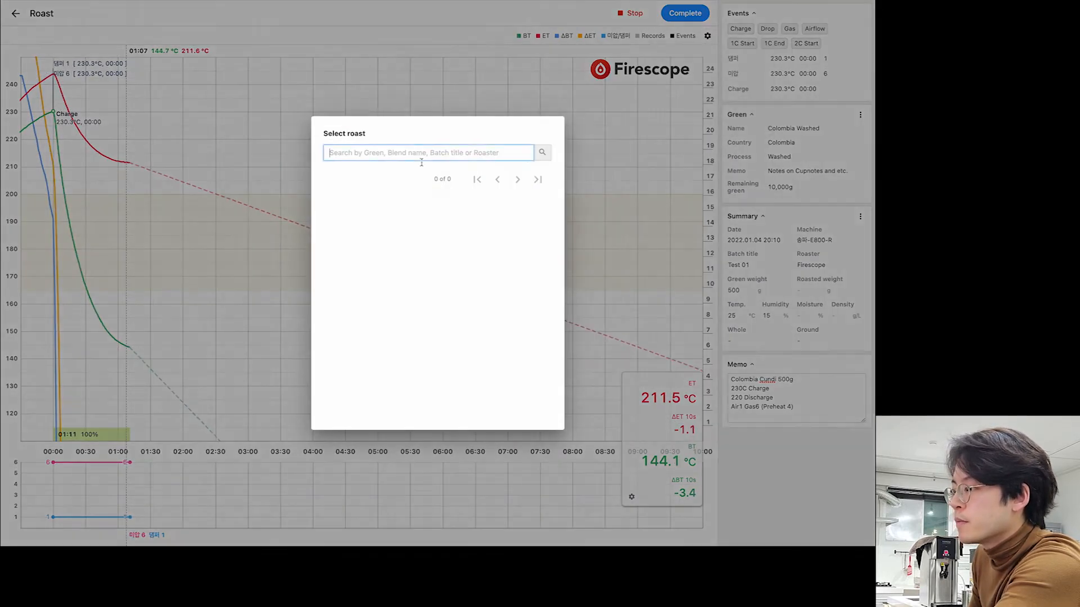
left_click(389, 188)
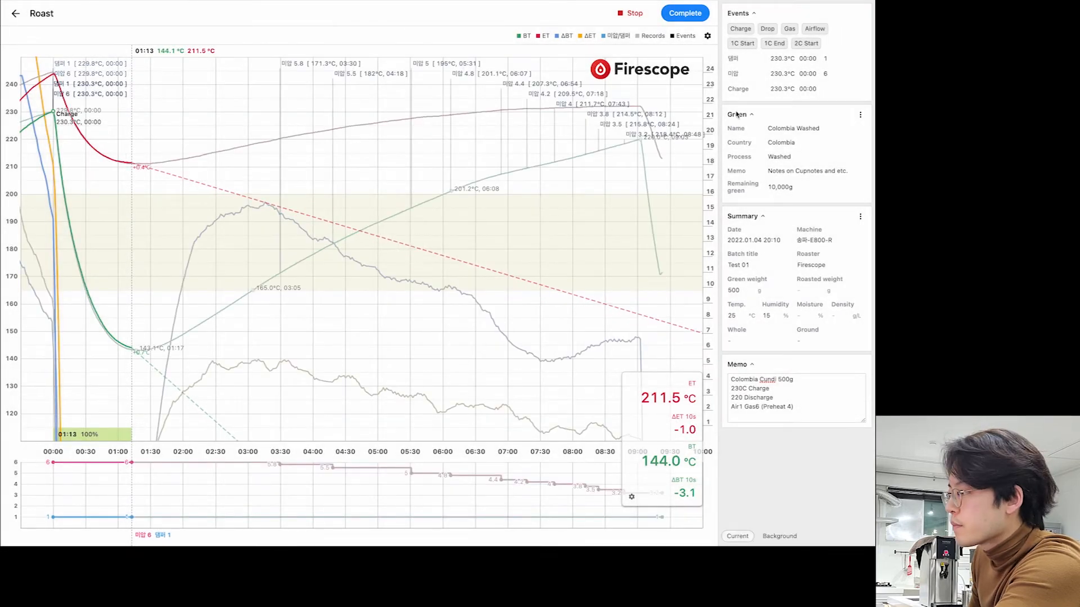
left_click(708, 35)
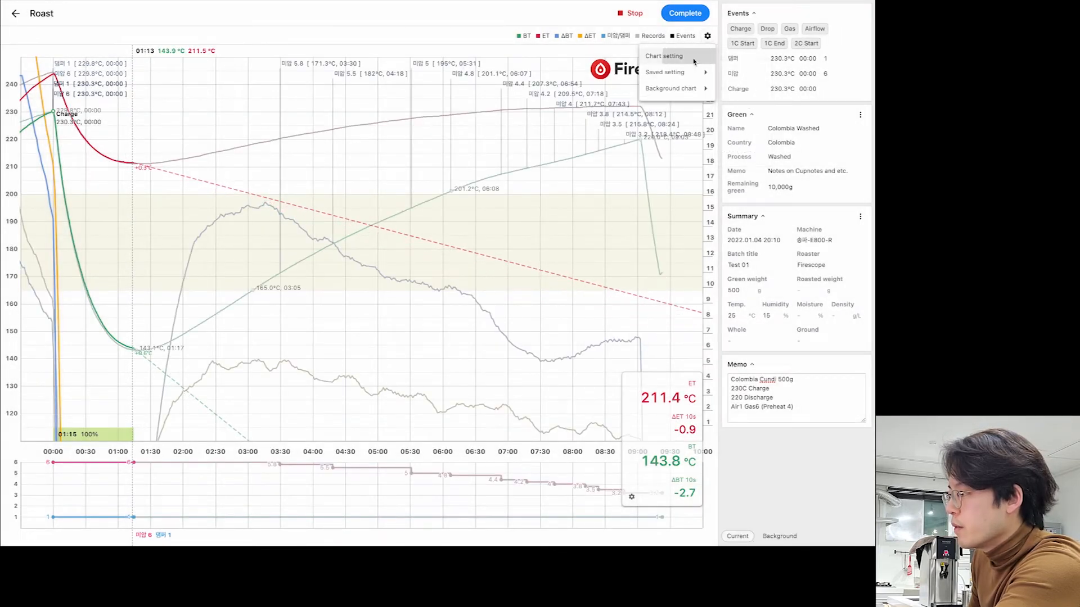
- Set the temperature axis minimum to 130 and drag the live ET/BT readout higher
left_click(695, 59)
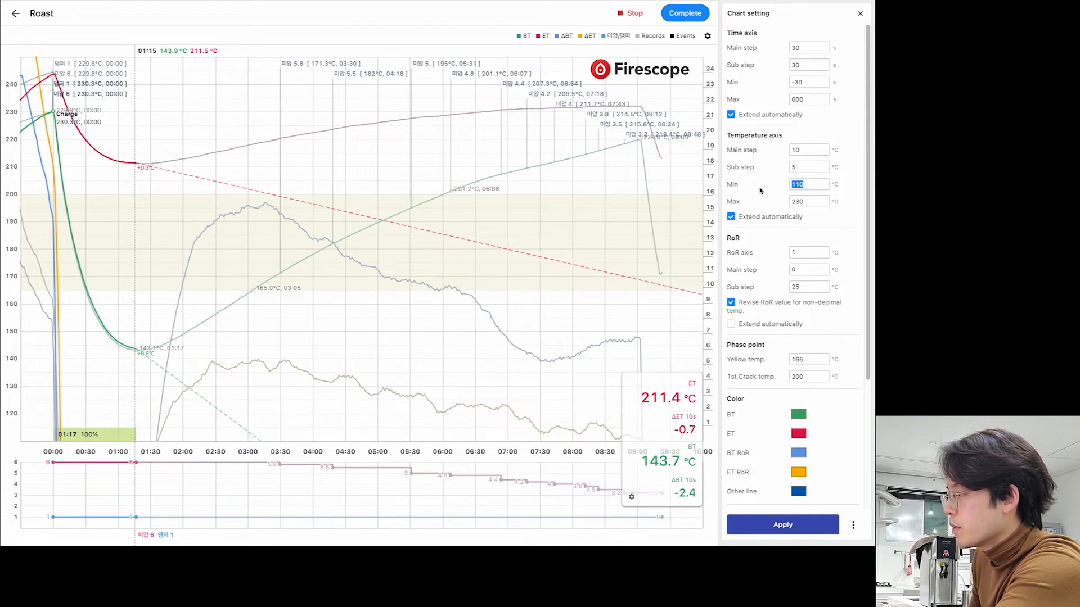
type("12")
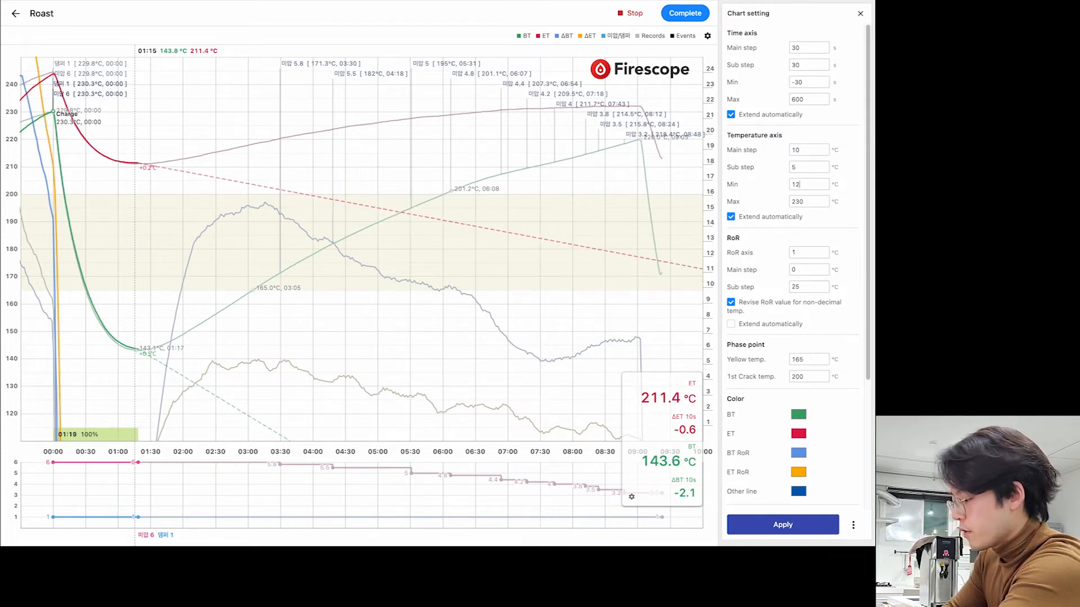
key("BackSpace")
key("BackSpace")
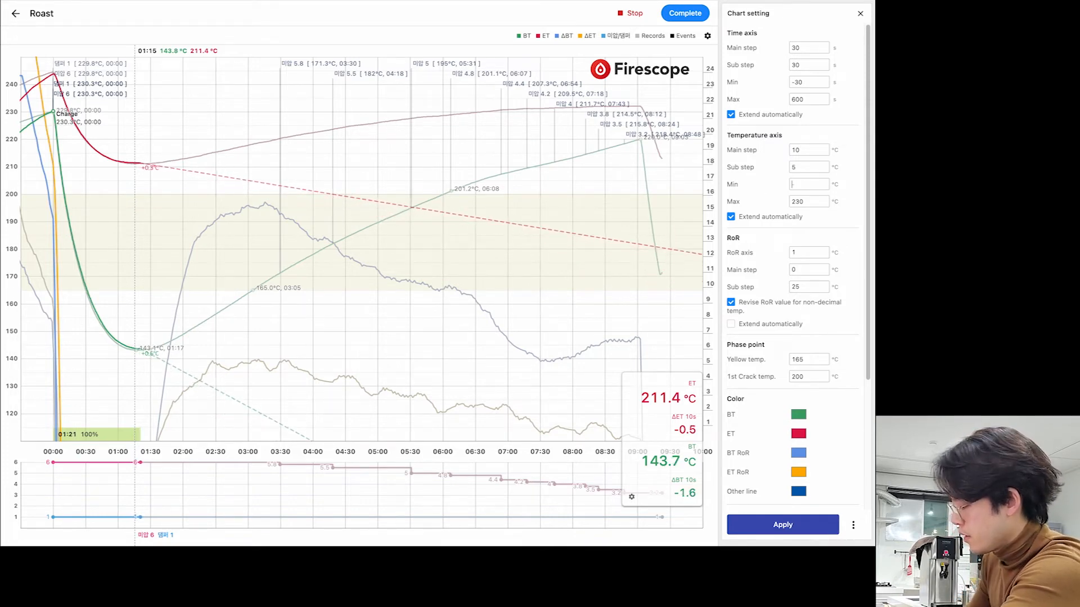
type("130")
key("Return")
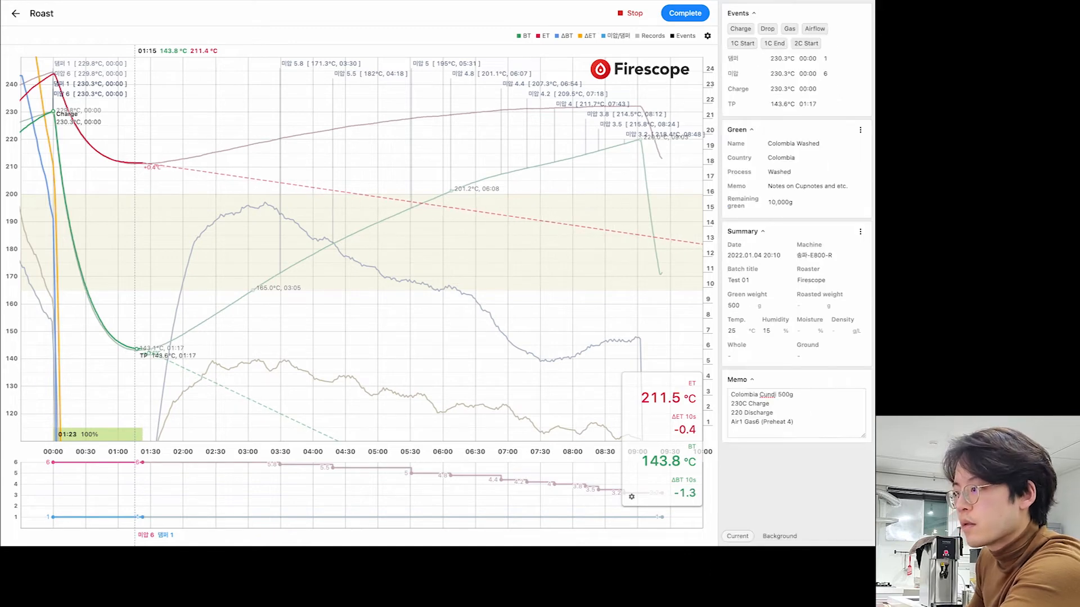
left_click_drag(669, 441, 700, 285)
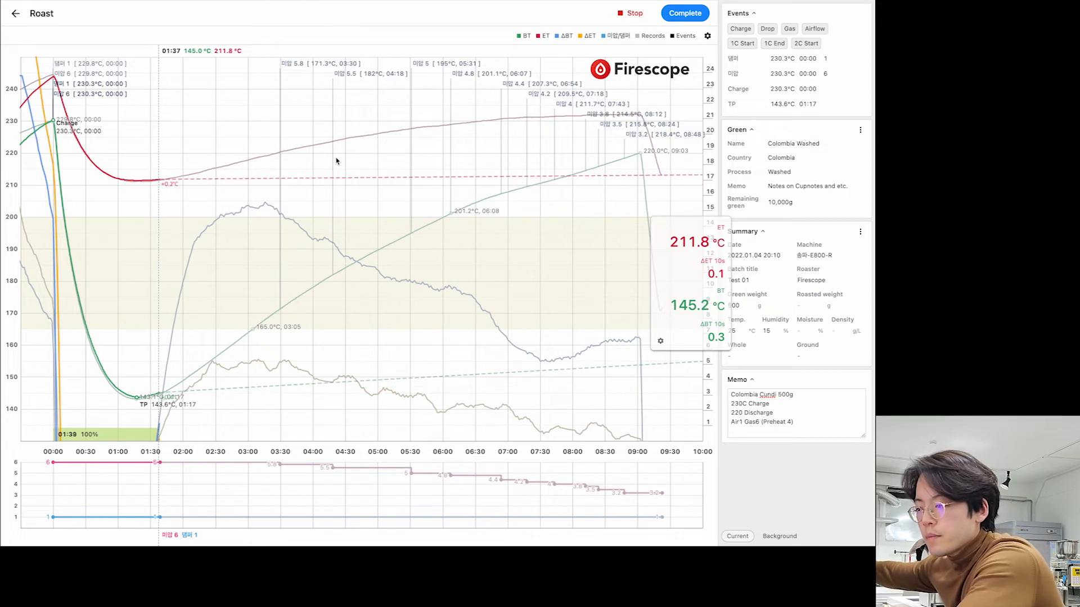
- Move the live readout to lower mid-chart, enable ET/BT position, and use a 10s RoR interval
left_click_drag(703, 302, 494, 394)
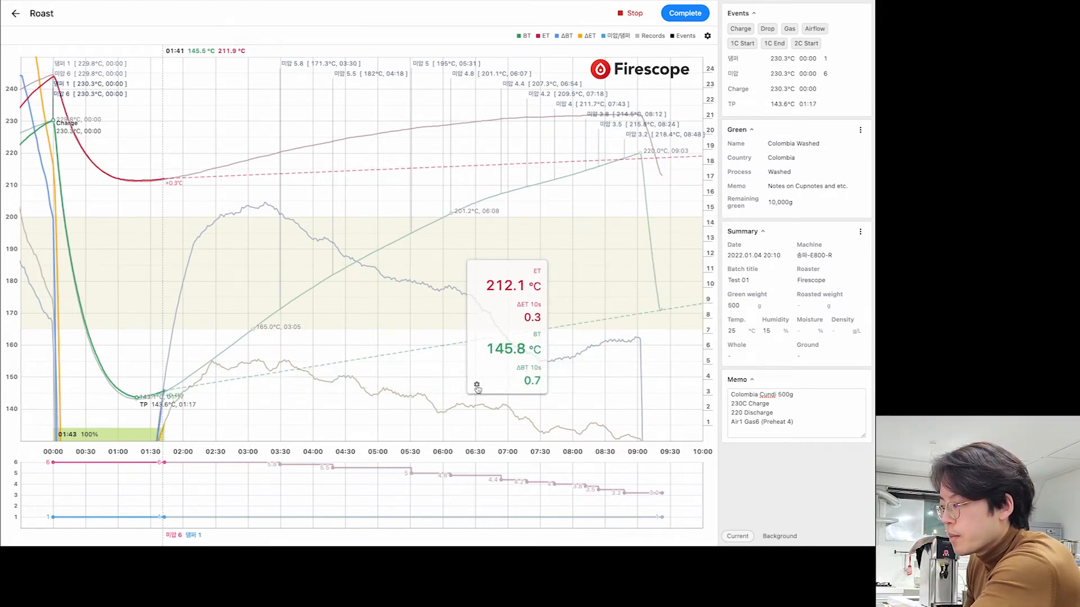
left_click(476, 385)
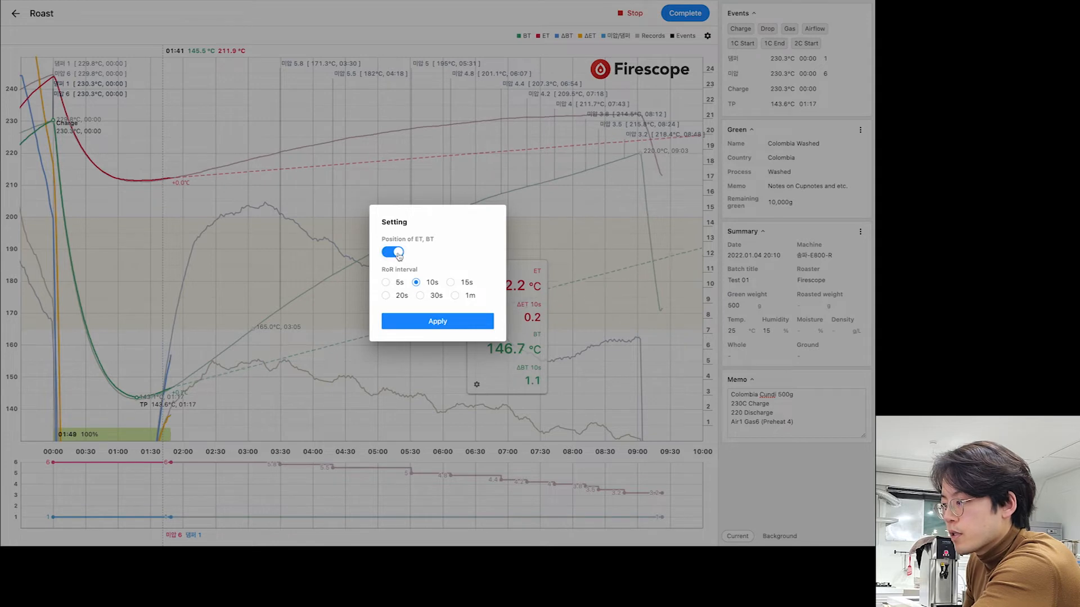
left_click(399, 254)
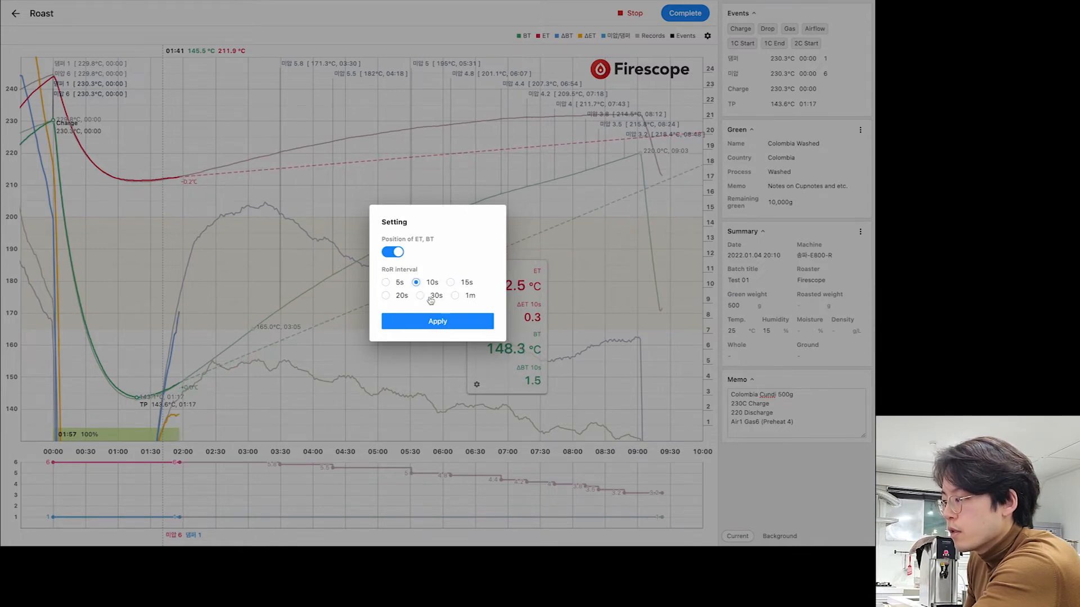
left_click(434, 321)
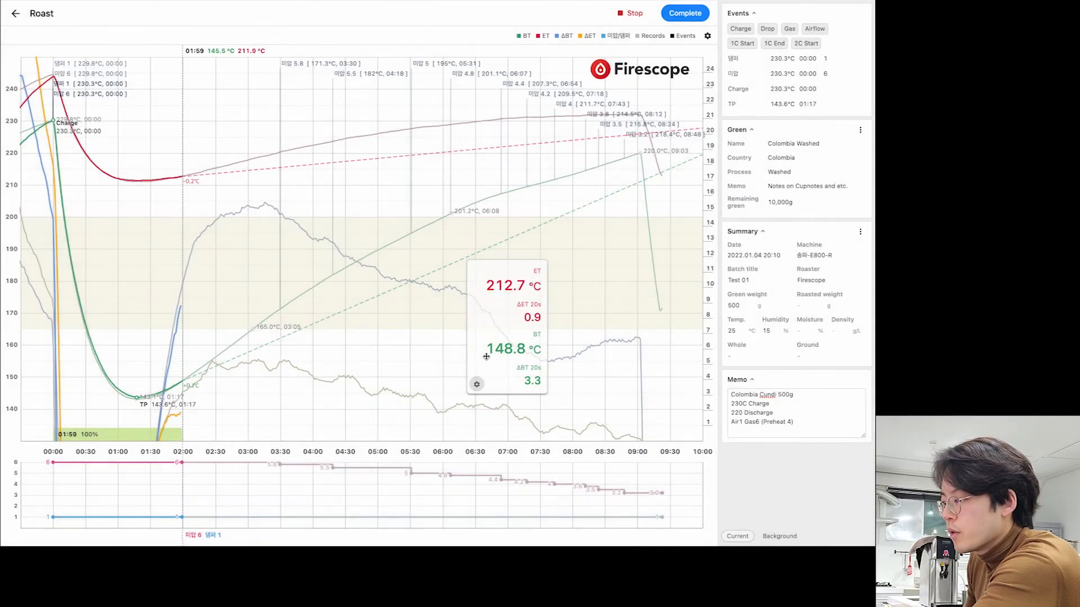
left_click(476, 384)
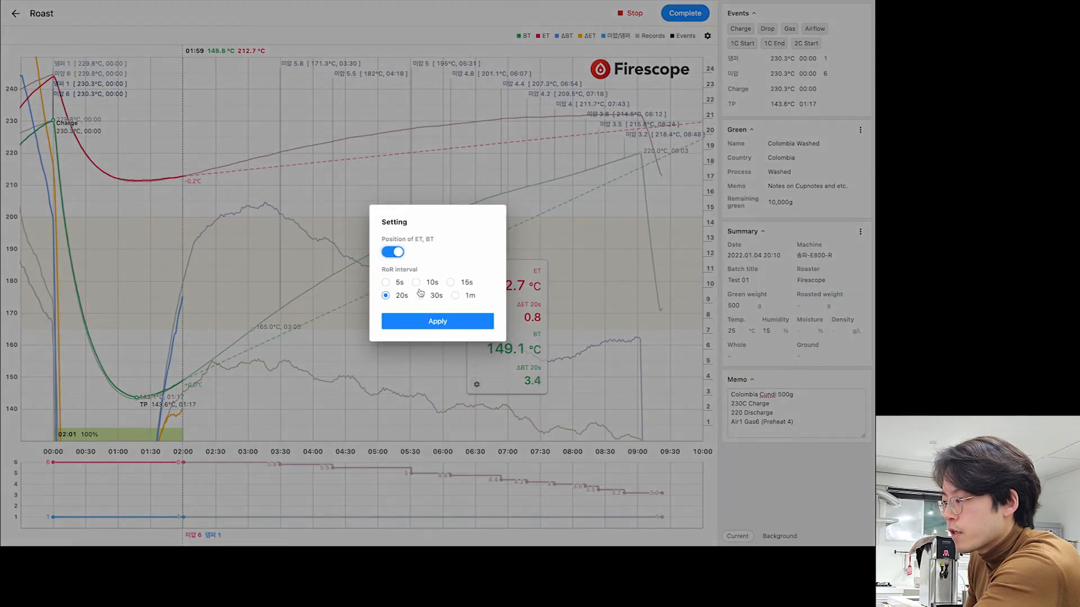
left_click(442, 330)
left_click_drag(504, 327, 526, 335)
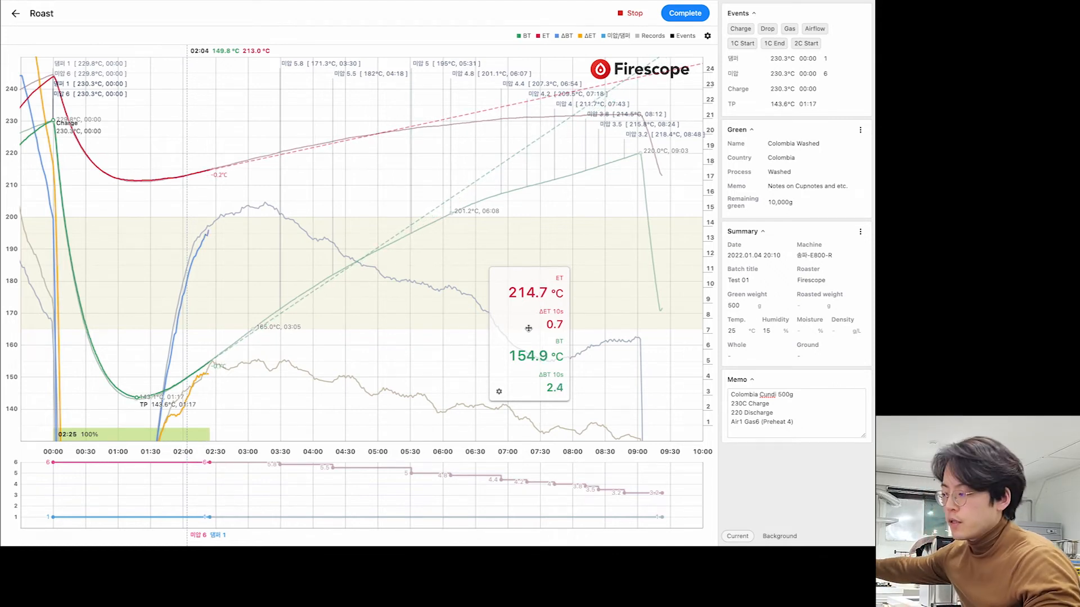
- Open a record entry on the chart at the current time, then dismiss it without adding anything
left_click(207, 378)
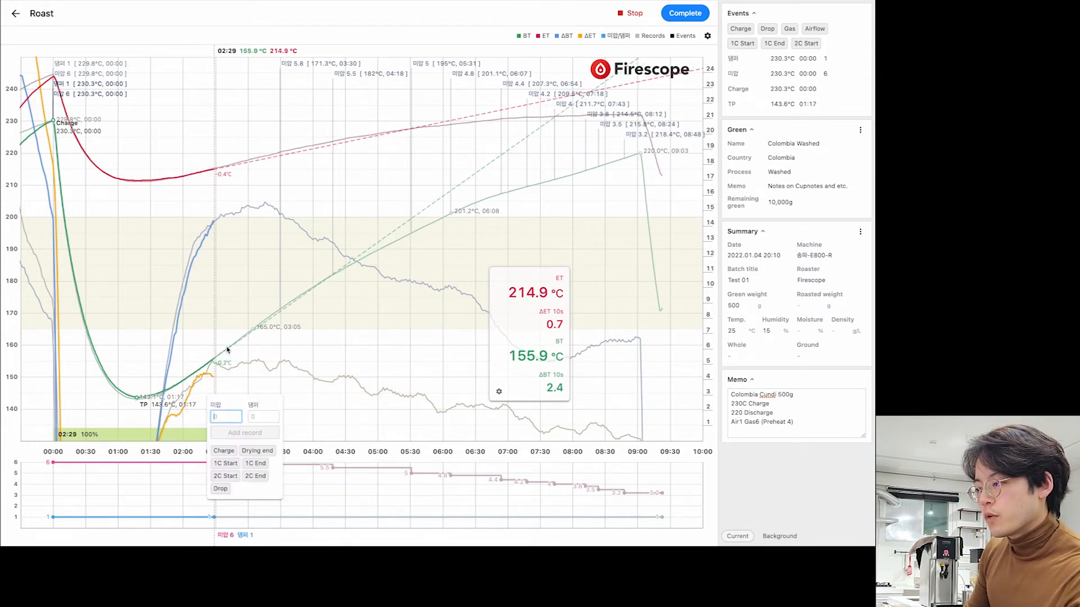
left_click(232, 306)
key("super")
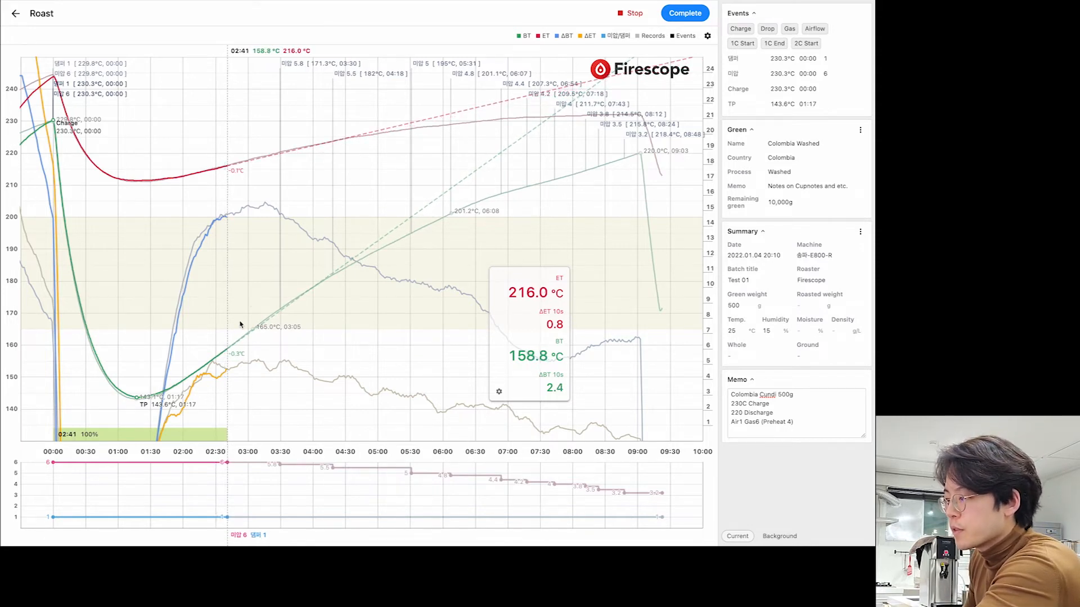
- Edit the yellow phase and 1st Crack temperatures in Chart settings and apply them
left_click(708, 37)
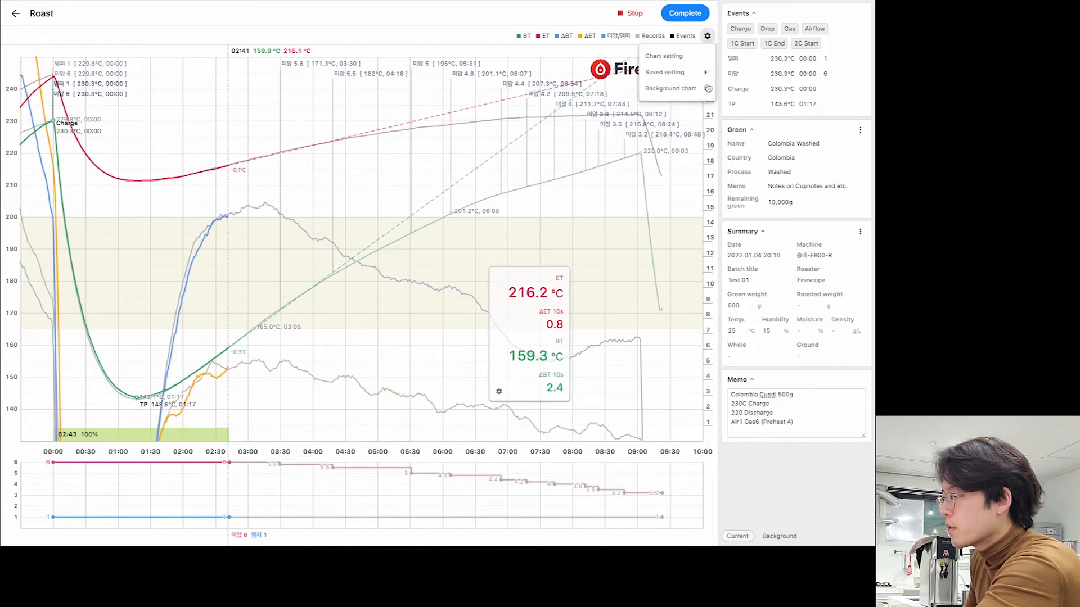
left_click(695, 61)
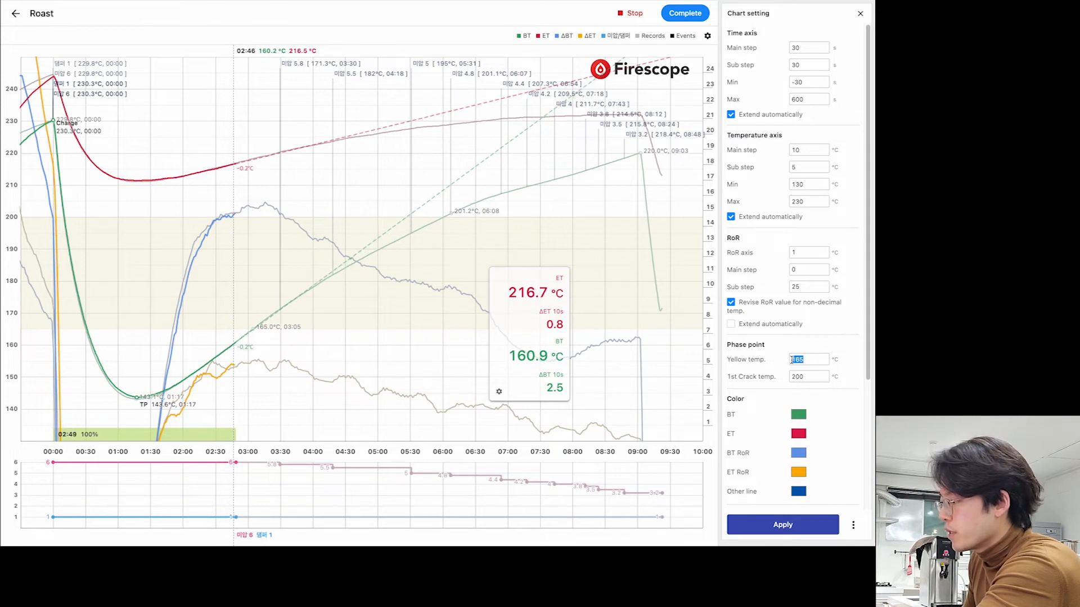
double_click(817, 360)
left_click(813, 358)
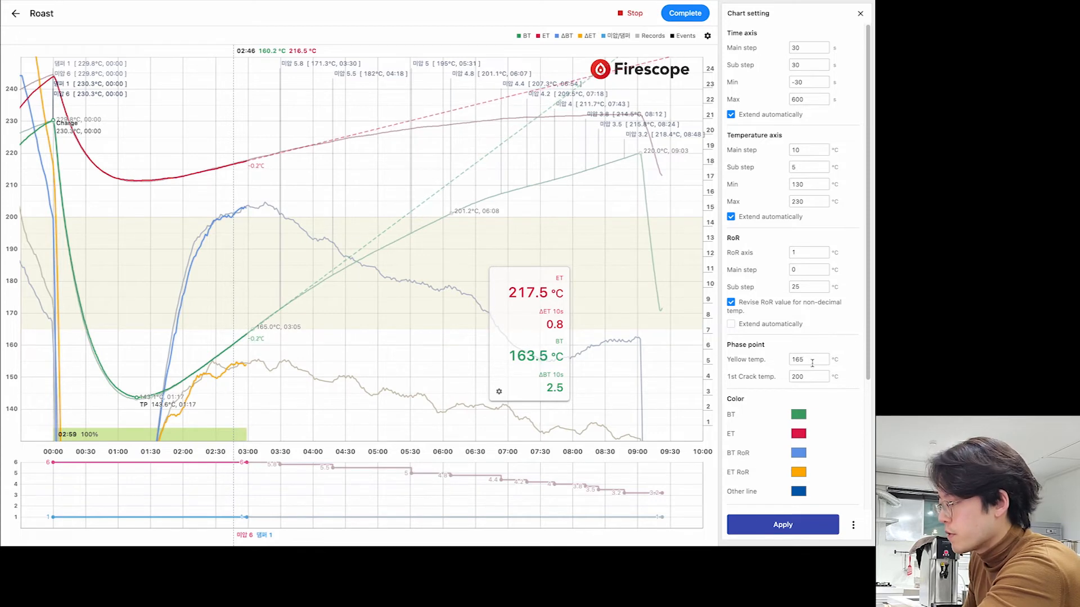
left_click(800, 380)
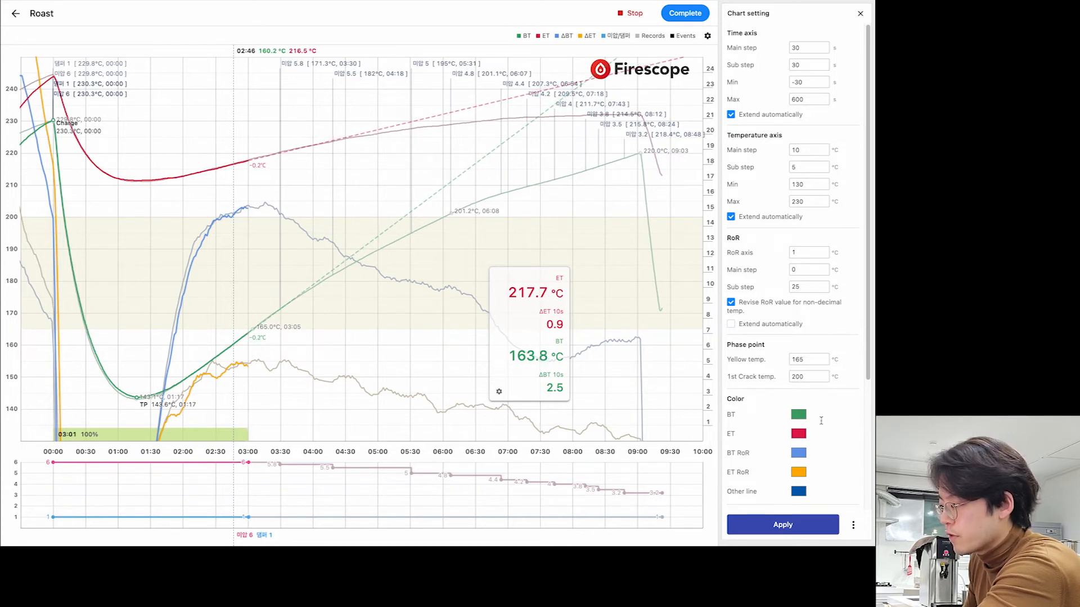
left_click(783, 524)
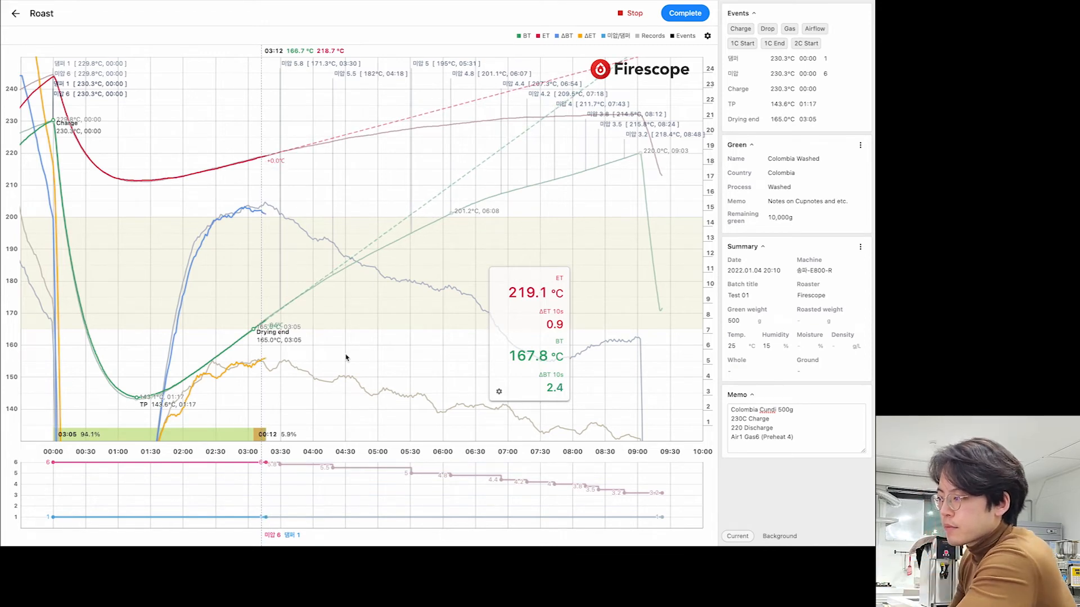
- Log a 미압 record of 5.8 on the chart at 03:23 (169.4 °C)
left_click_drag(496, 337, 491, 336)
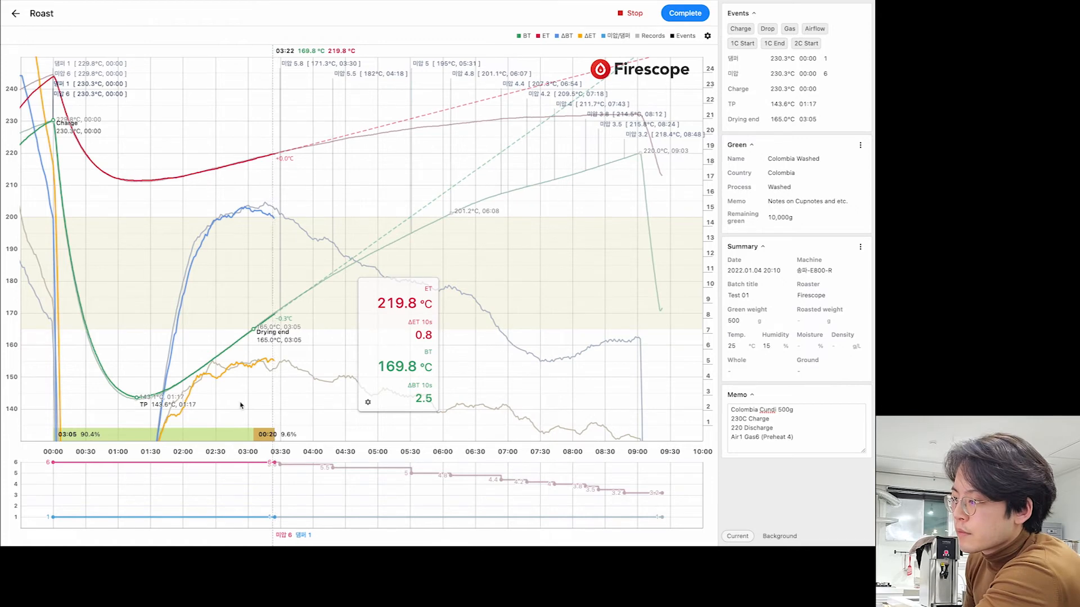
left_click(271, 370)
type("5.8")
key("Return")
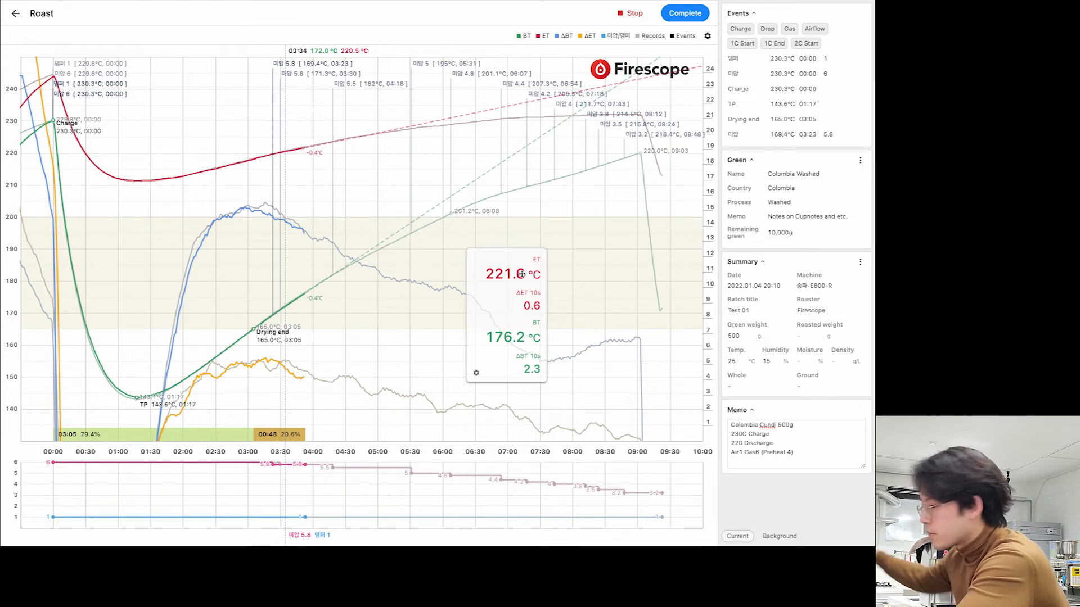
- Add 미압 records 5.5, 5 and 4.7 on the chart at the current times
left_click(307, 393)
type("5.5")
key("Return")
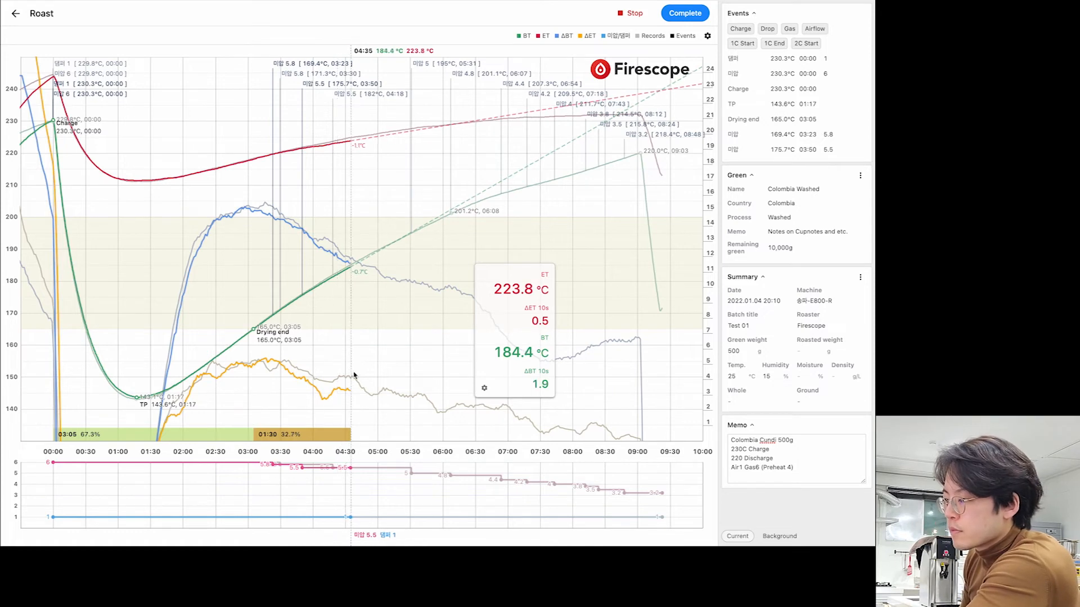
left_click(370, 367)
type("5")
key("Return")
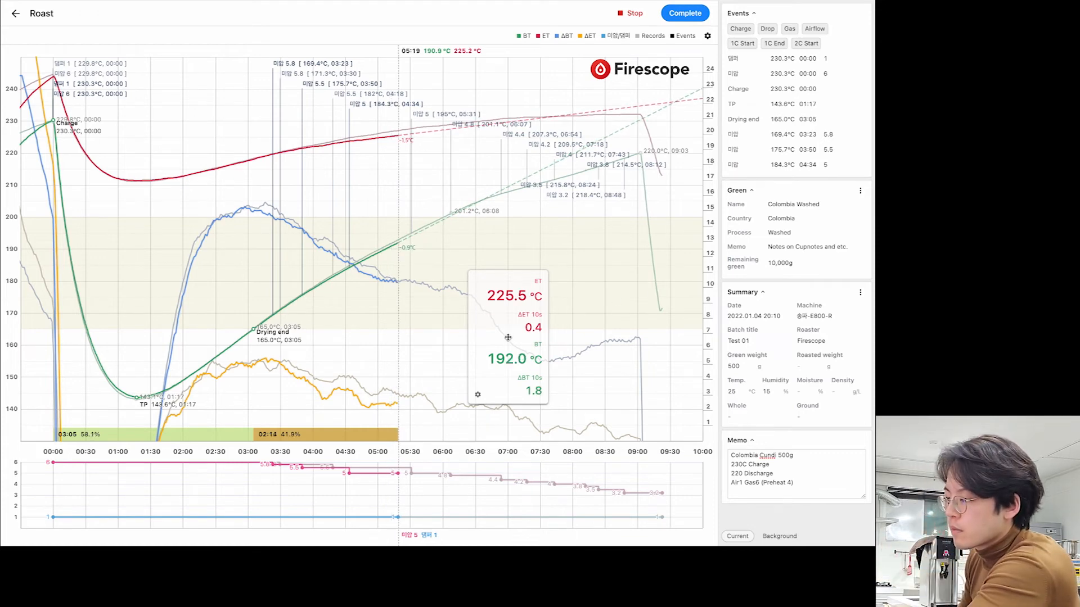
left_click(393, 422)
type("4.7")
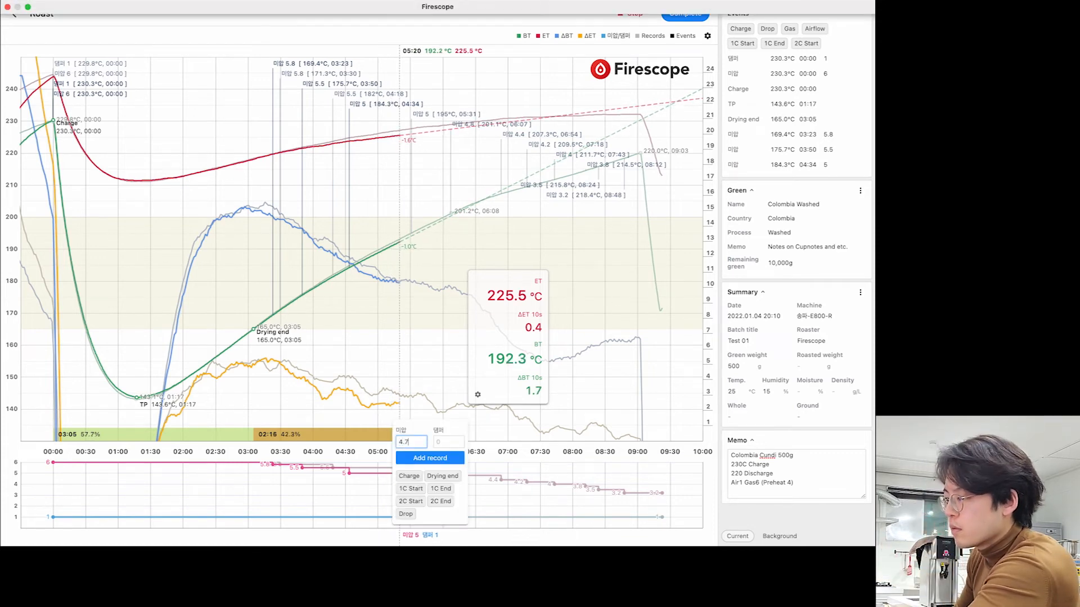
key("Return")
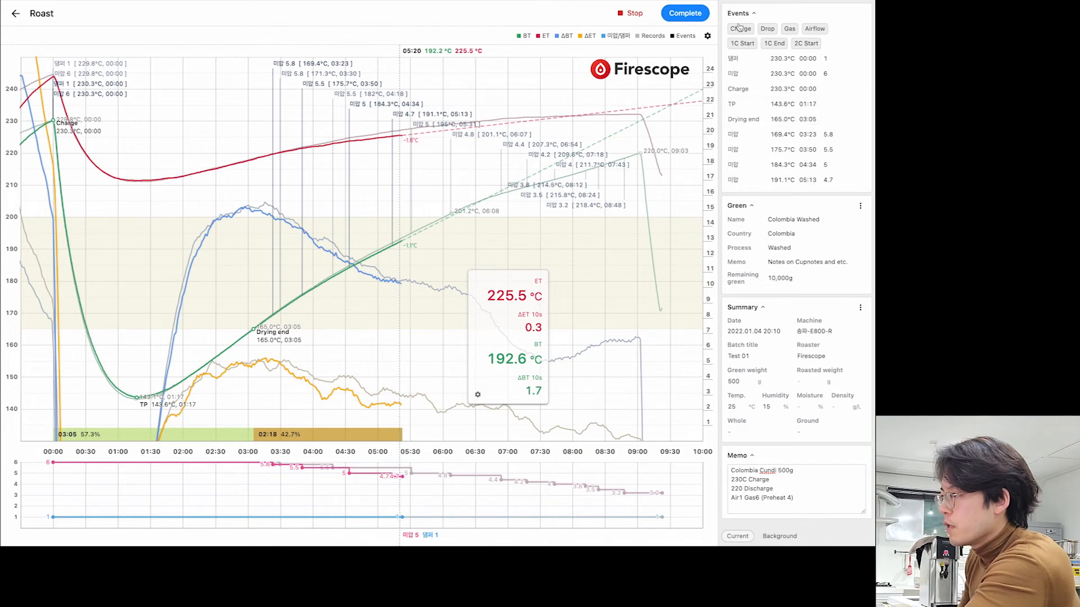
- Review the recorded 미압 values in the Events list
double_click(829, 61)
double_click(828, 134)
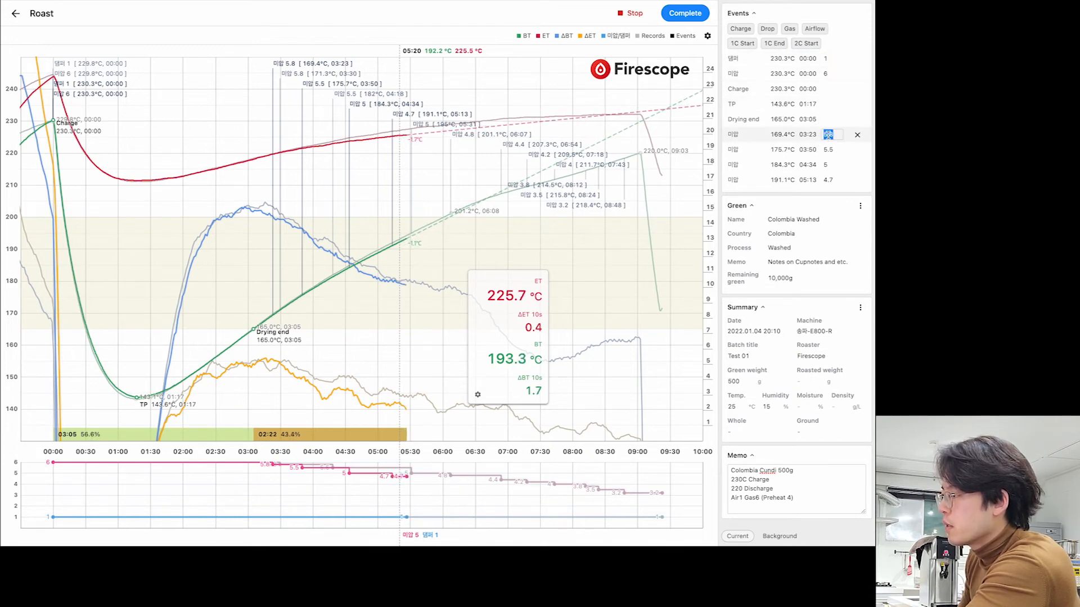
double_click(828, 149)
double_click(827, 165)
left_click(835, 163)
left_click(836, 150)
left_click(835, 165)
left_click(835, 179)
left_click(836, 164)
left_click(836, 149)
left_click(836, 164)
- Correct the 05:13 4.7 record in Events to time 05:12 and value 4.75
left_click(831, 180)
double_click(810, 180)
left_click_drag(816, 180, 794, 181)
left_click(815, 179)
double_click(816, 180)
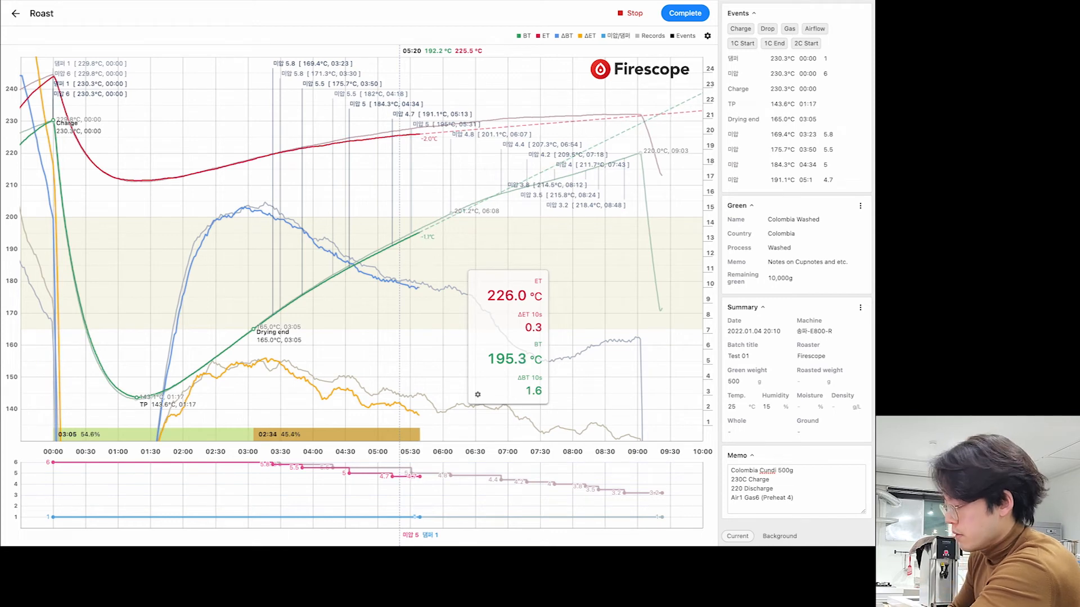
type("2")
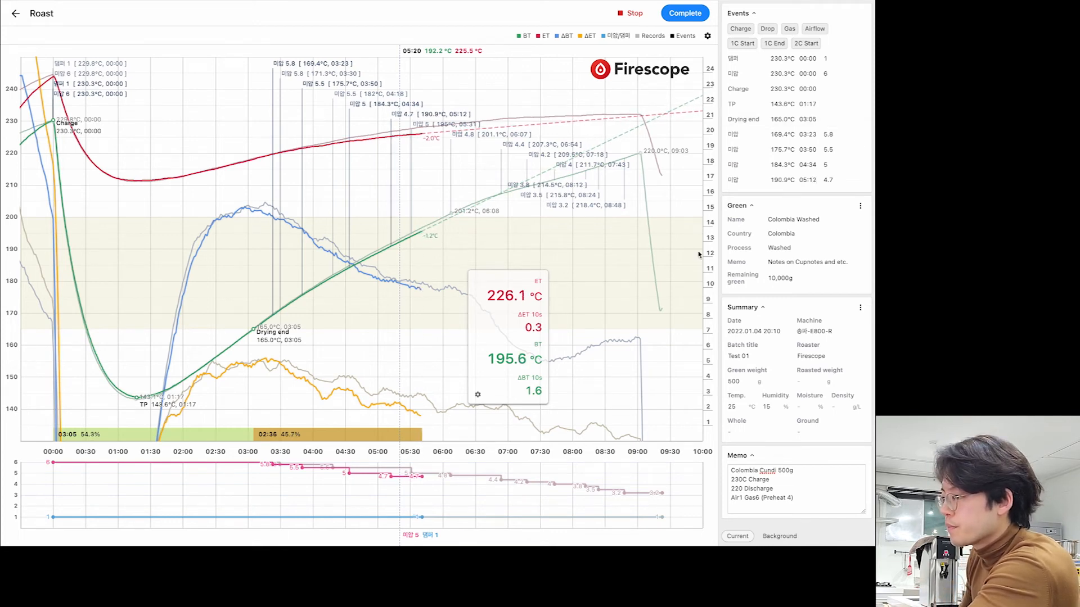
double_click(831, 180)
left_click(834, 180)
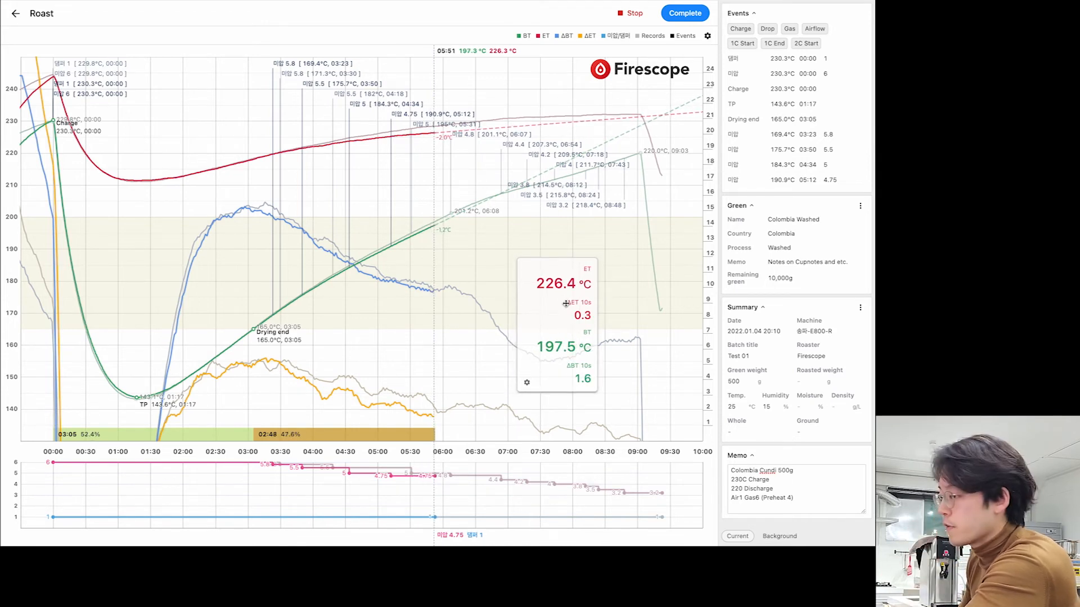
- Add a 미압 4.4 record at 05:58 (198.3 °C)
left_click_drag(565, 309, 544, 308)
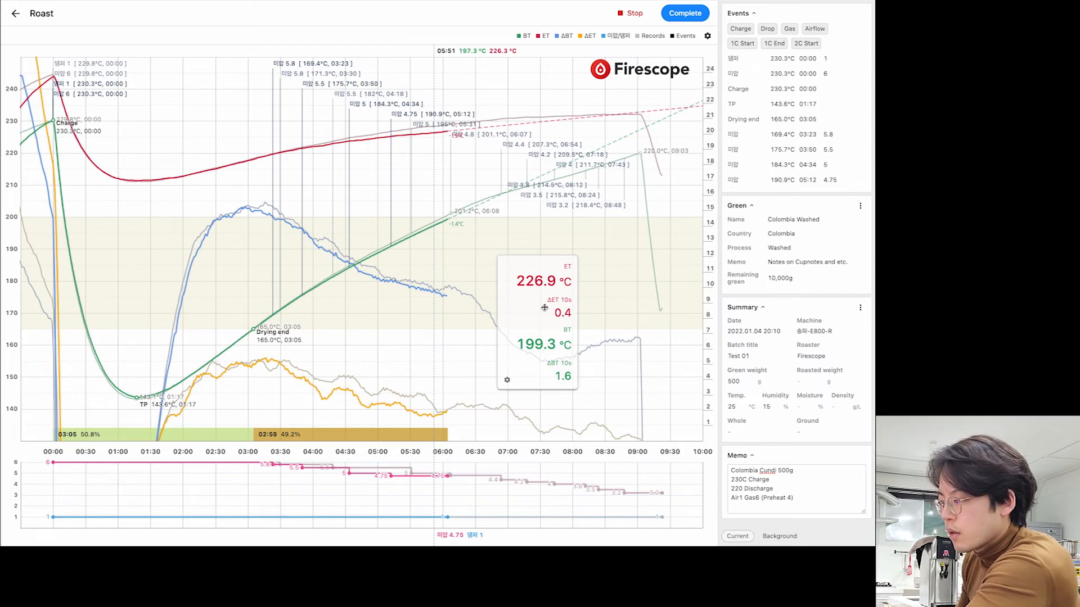
left_click(449, 425)
type("4.4")
key("Return")
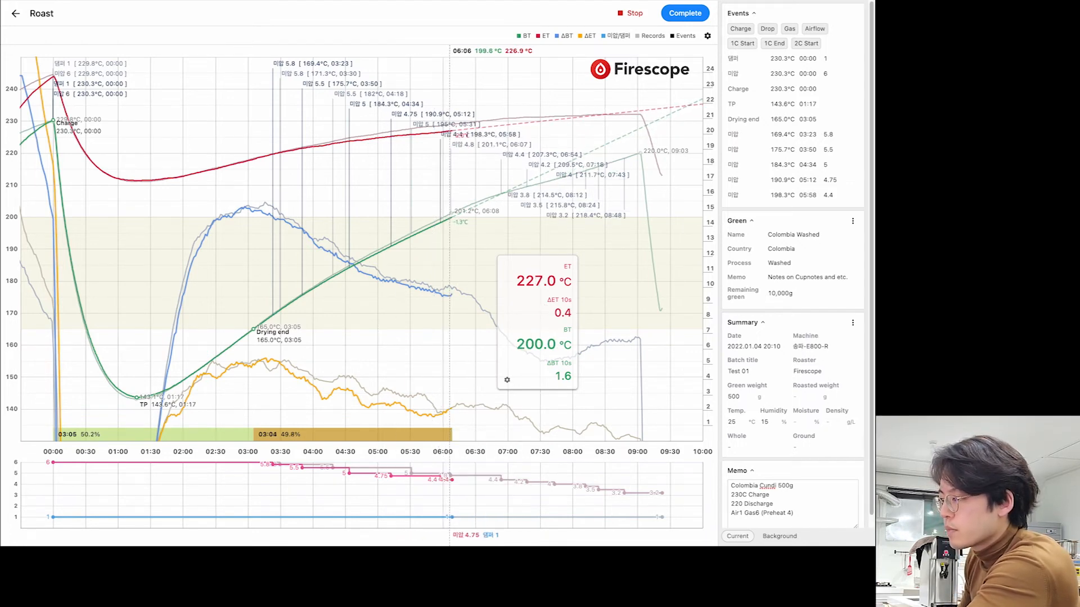
- Mark 1C Start at 06:15 (200.9 °C) on the chart from the record popup
left_click(453, 310)
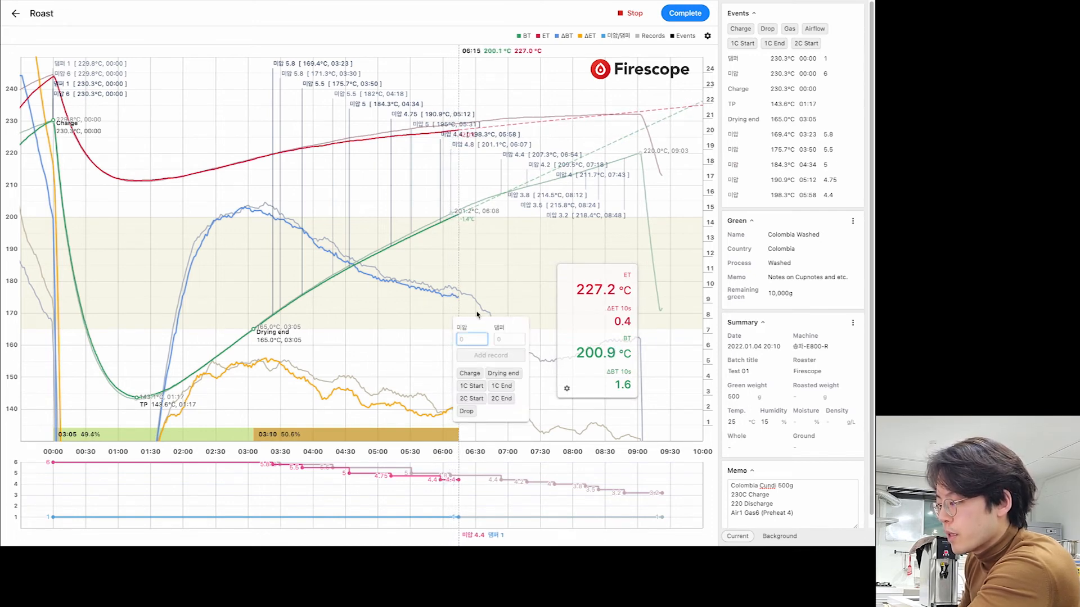
left_click(478, 299)
key("ctrl")
left_click(460, 310)
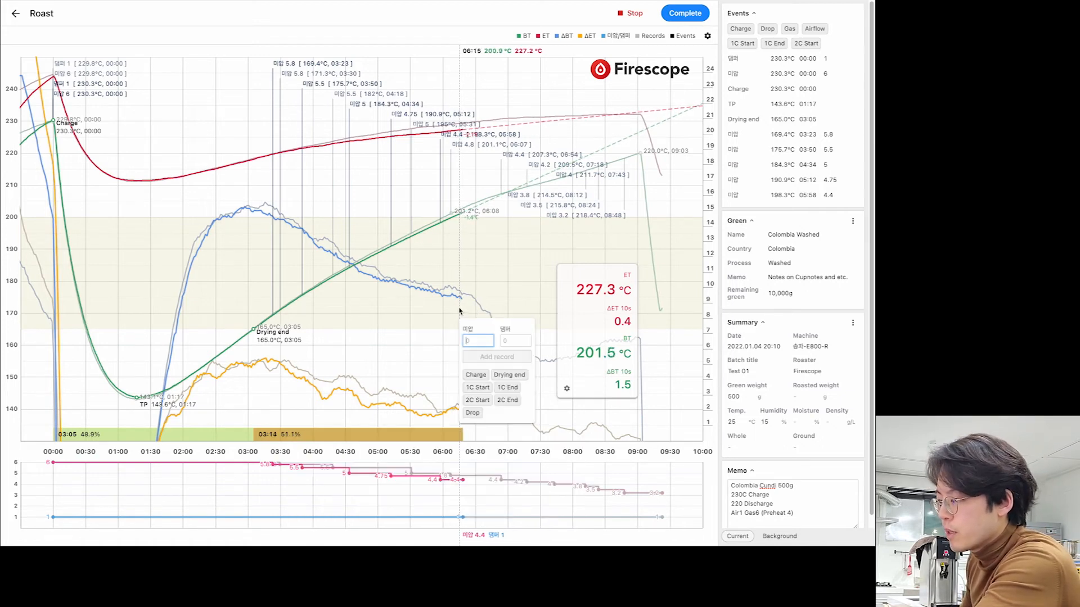
left_click(482, 388)
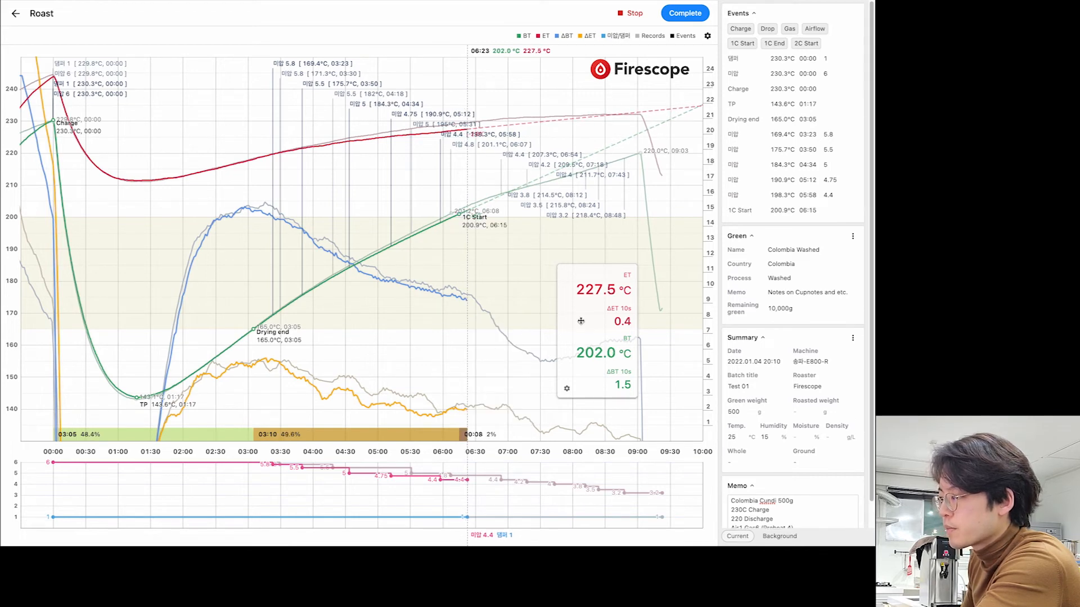
left_click_drag(588, 334, 604, 320)
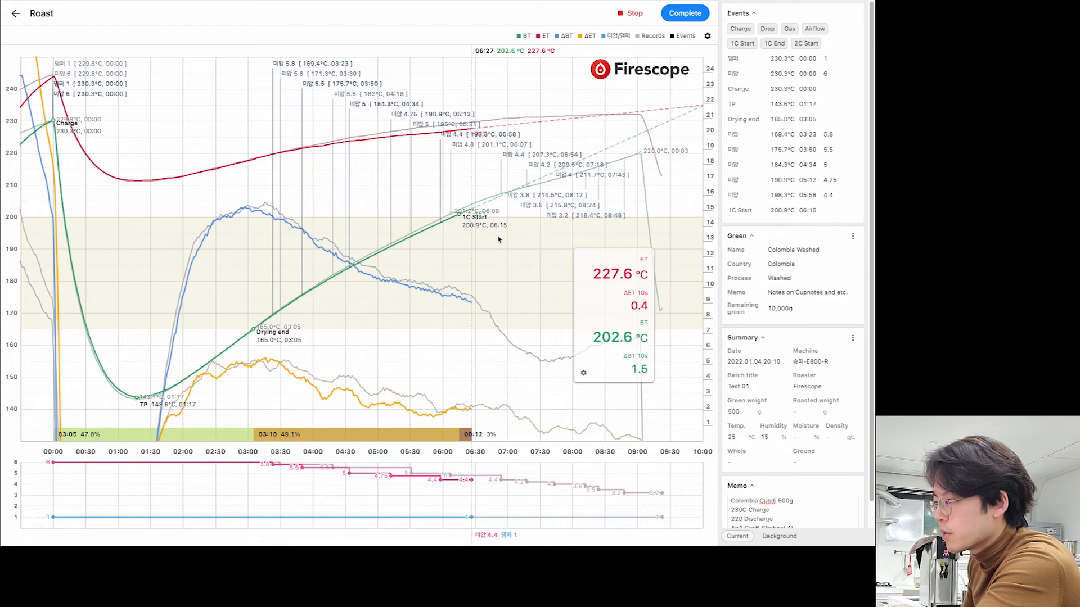
left_click_drag(634, 305, 619, 304)
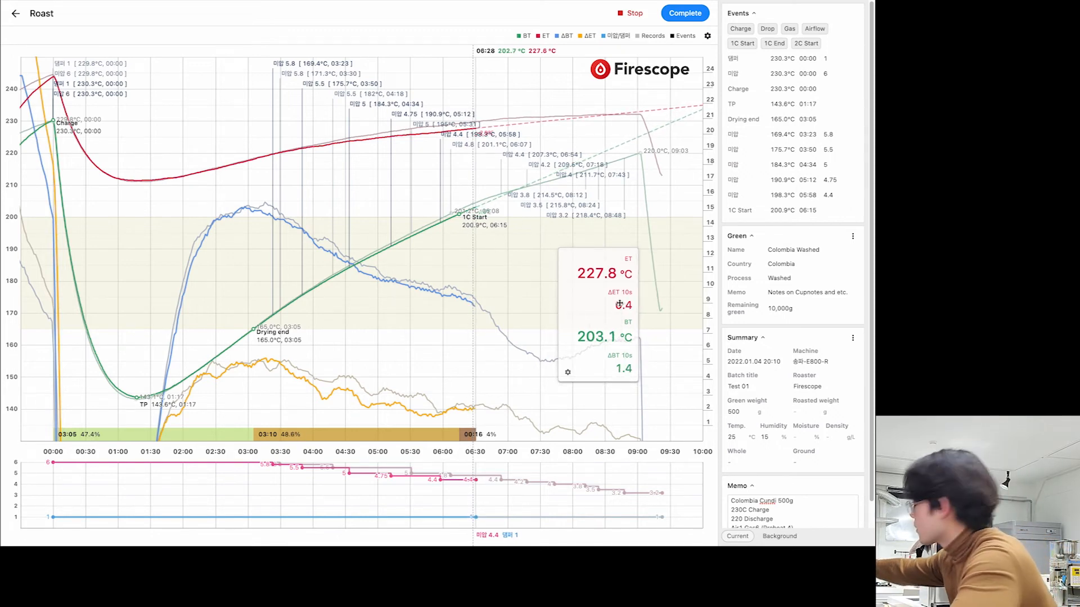
- Add a 미압 4.2 record at 06:33 and toggle the Records annotations off and on
left_click(482, 270)
type("4.2")
left_click(519, 315)
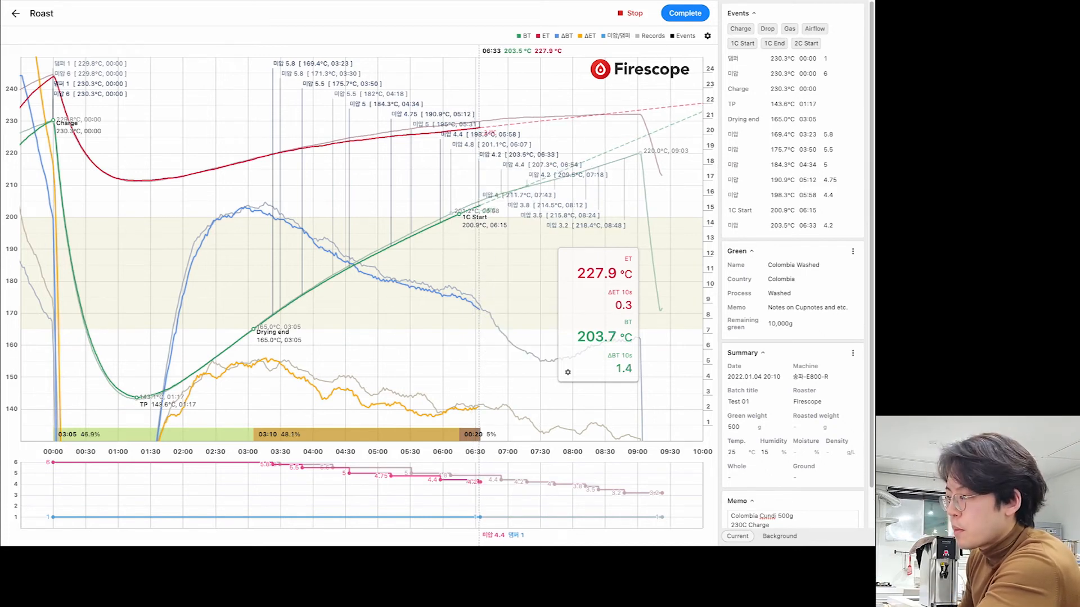
left_click_drag(601, 295, 620, 285)
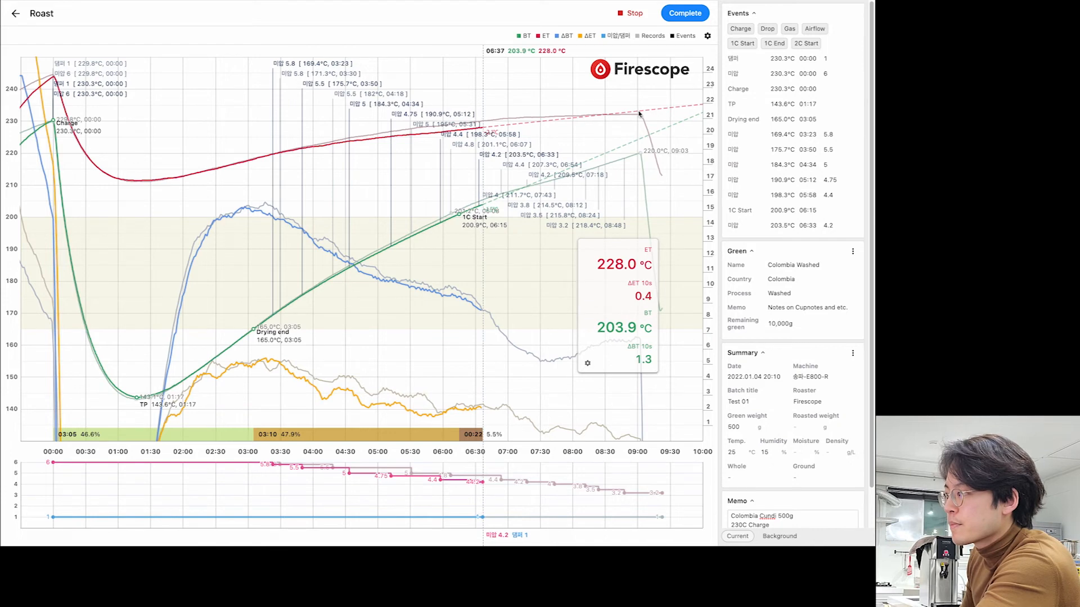
left_click(648, 37)
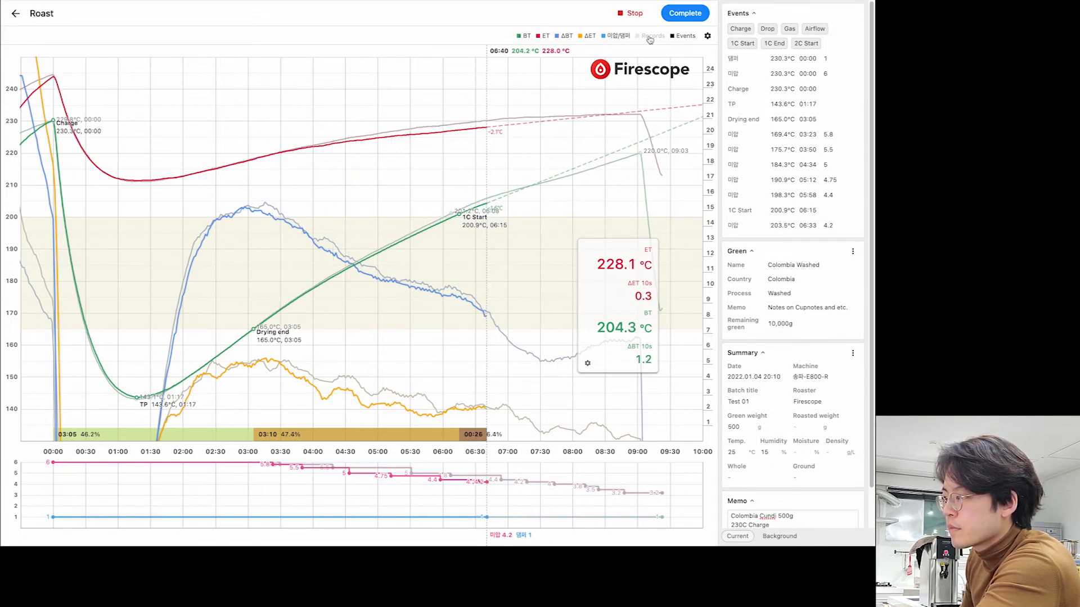
left_click(650, 36)
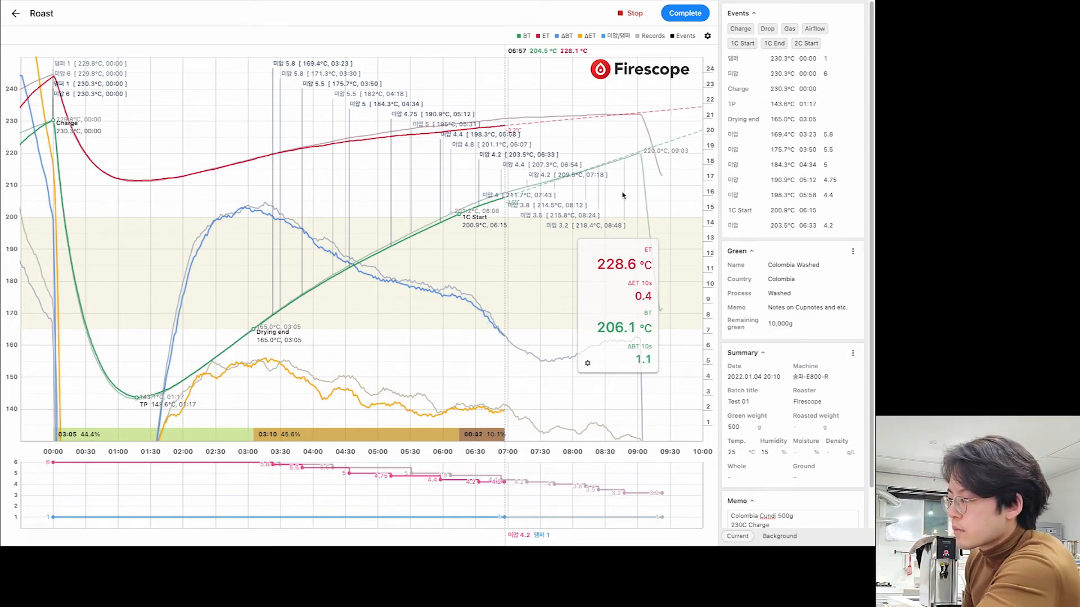
- Add 미압 records 4 at 06:56 and 3.9 at 07:19, then toggle Records annotations off and on
left_click(504, 362)
type("4")
key("Return")
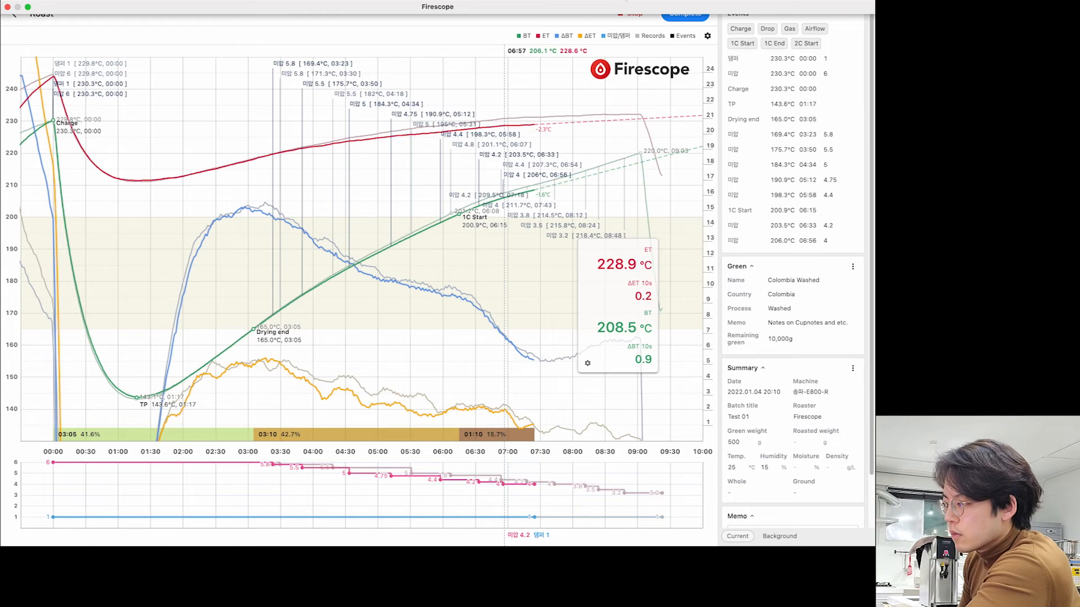
left_click(529, 374)
type("3.9")
key("Return")
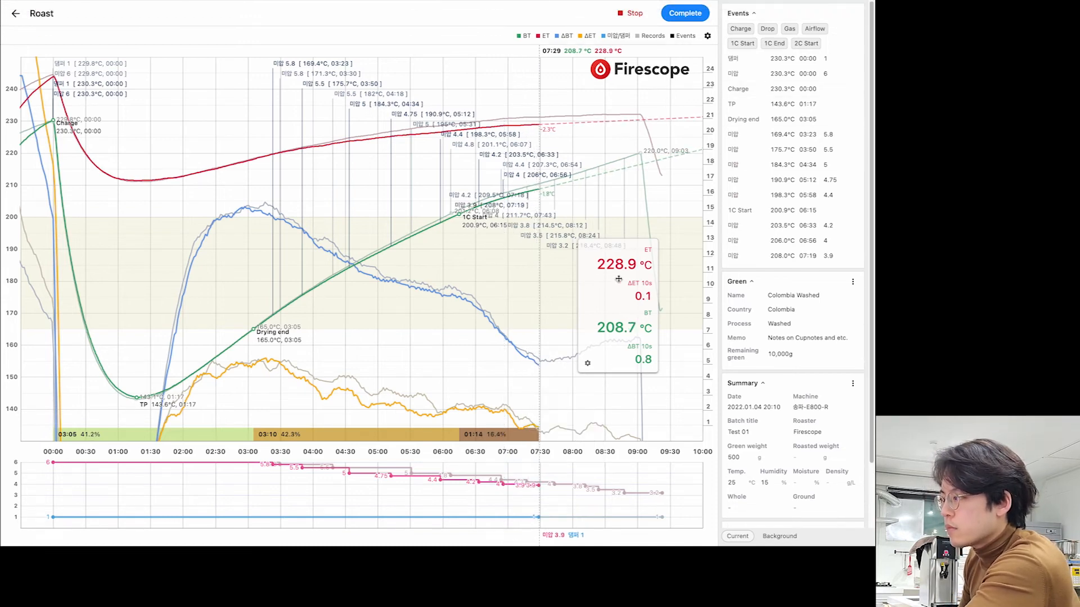
left_click(651, 35)
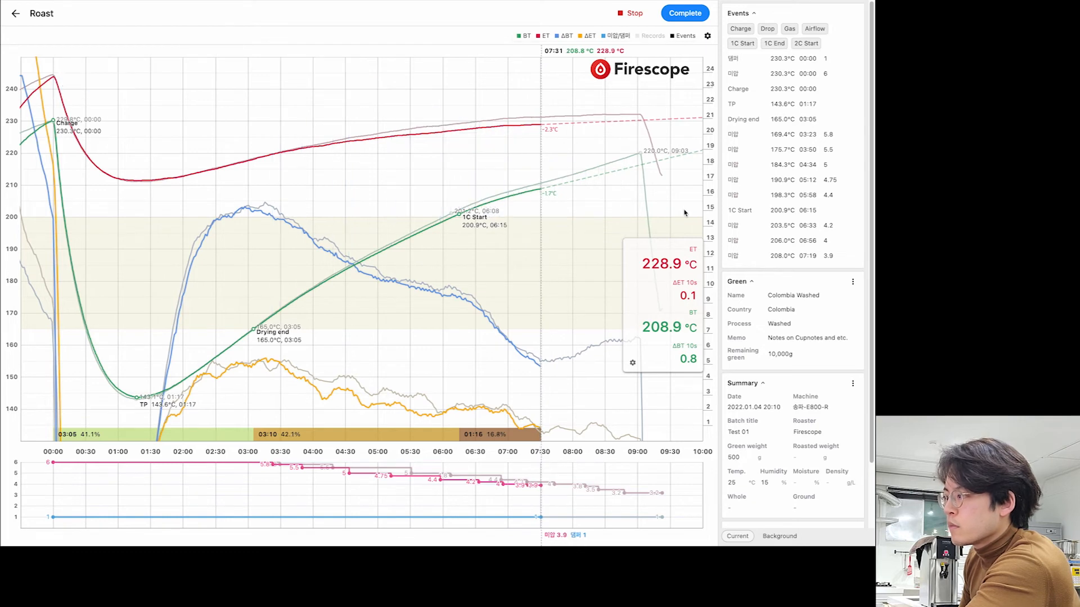
left_click_drag(662, 285, 673, 270)
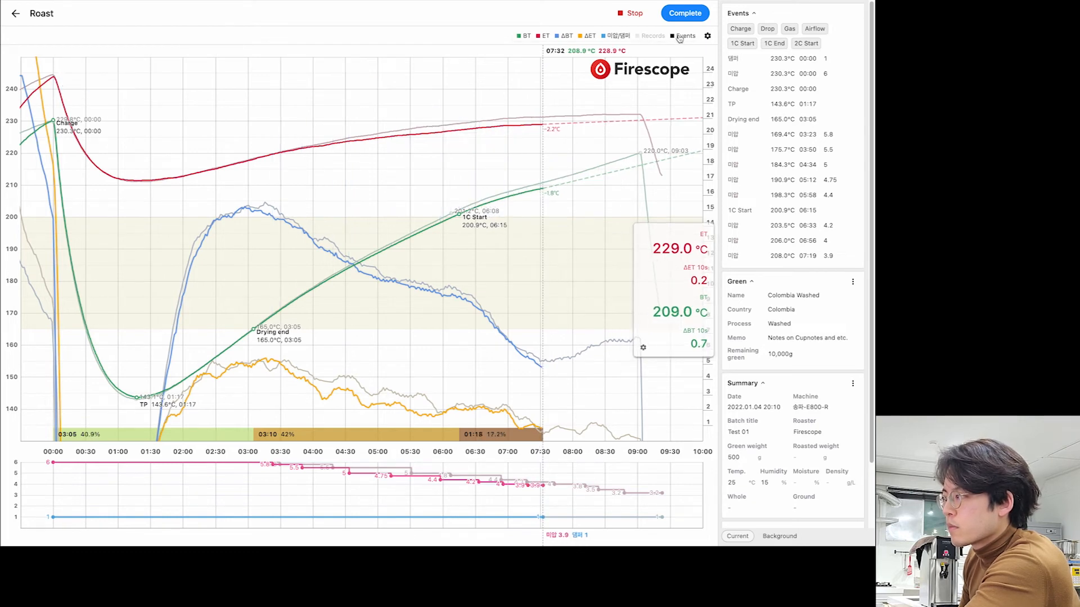
left_click(651, 35)
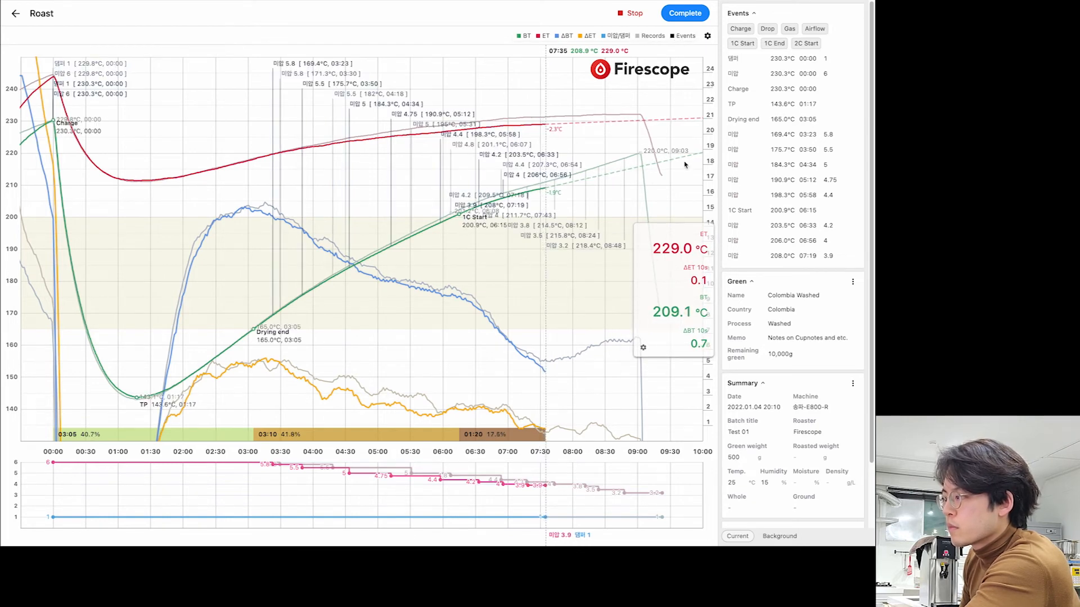
left_click_drag(673, 293, 670, 293)
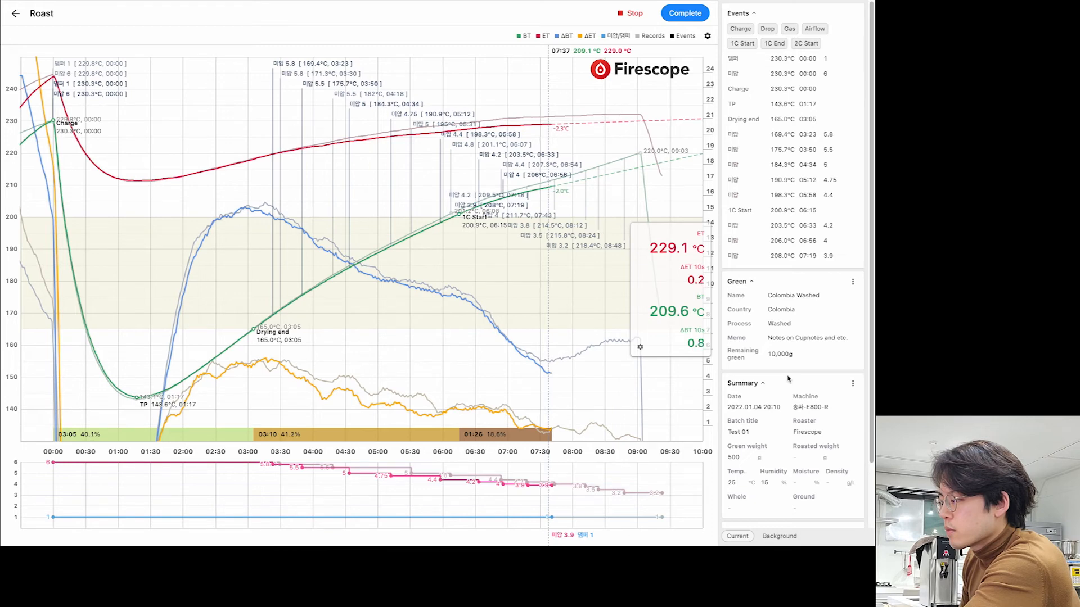
- Add a 미압 3.8 record at 08:07
scroll(865, 452, "down", 2)
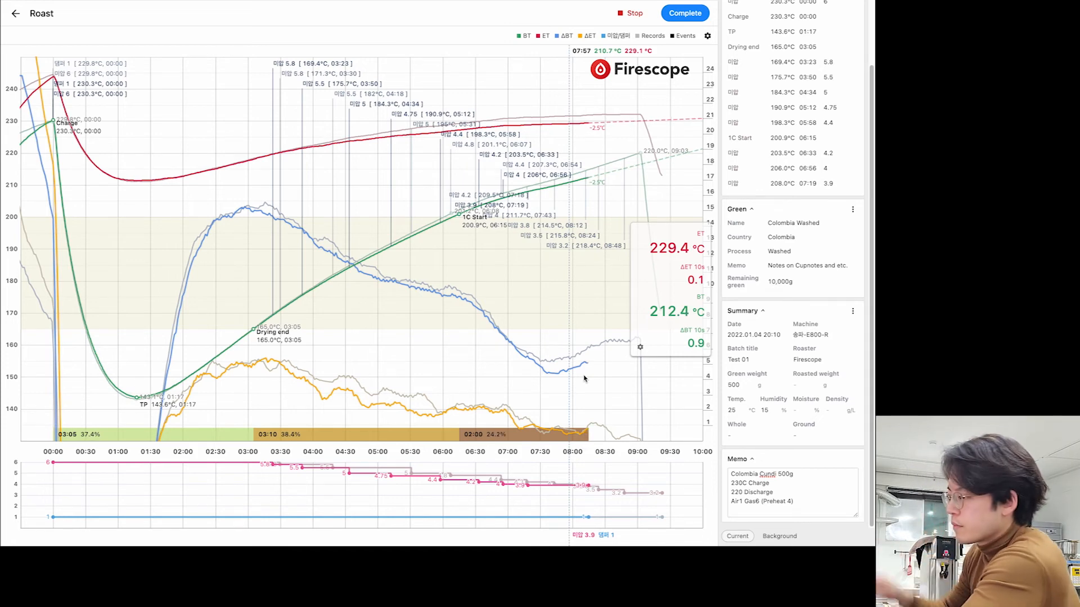
left_click(581, 406)
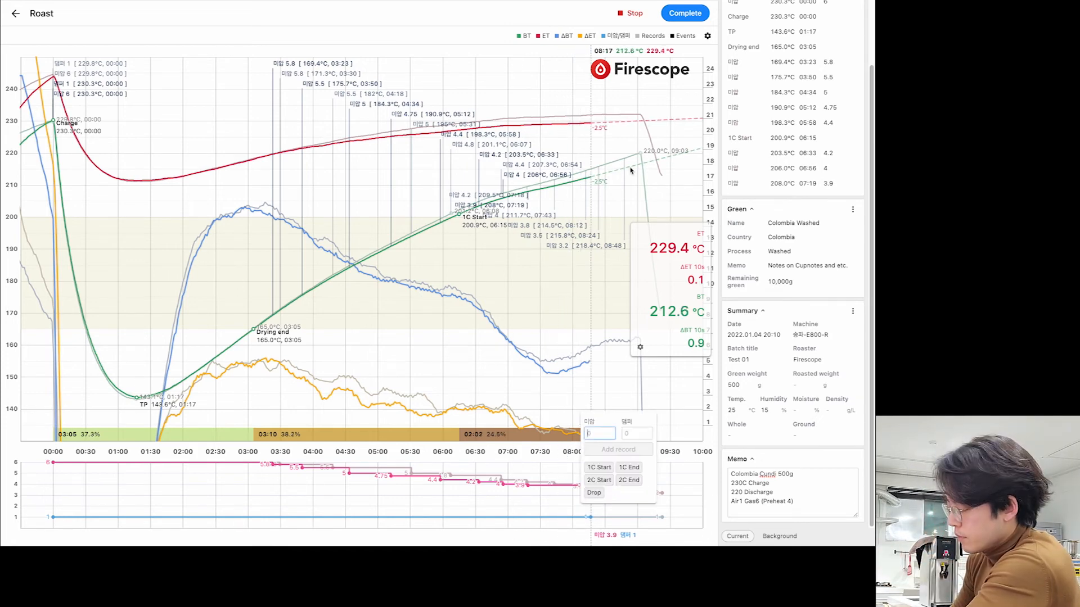
type("3.")
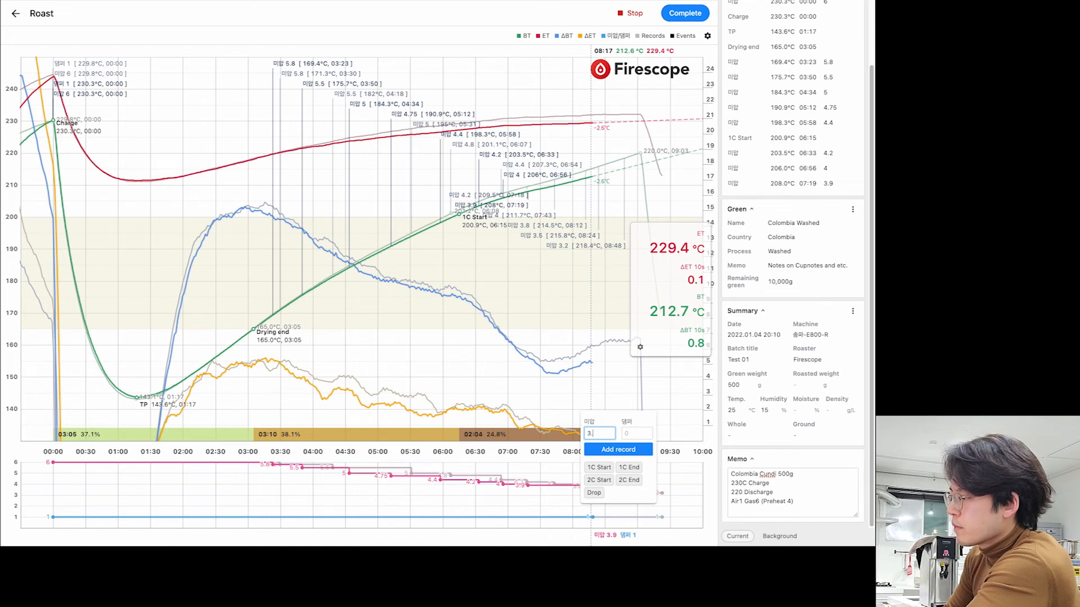
type("8")
key("Return")
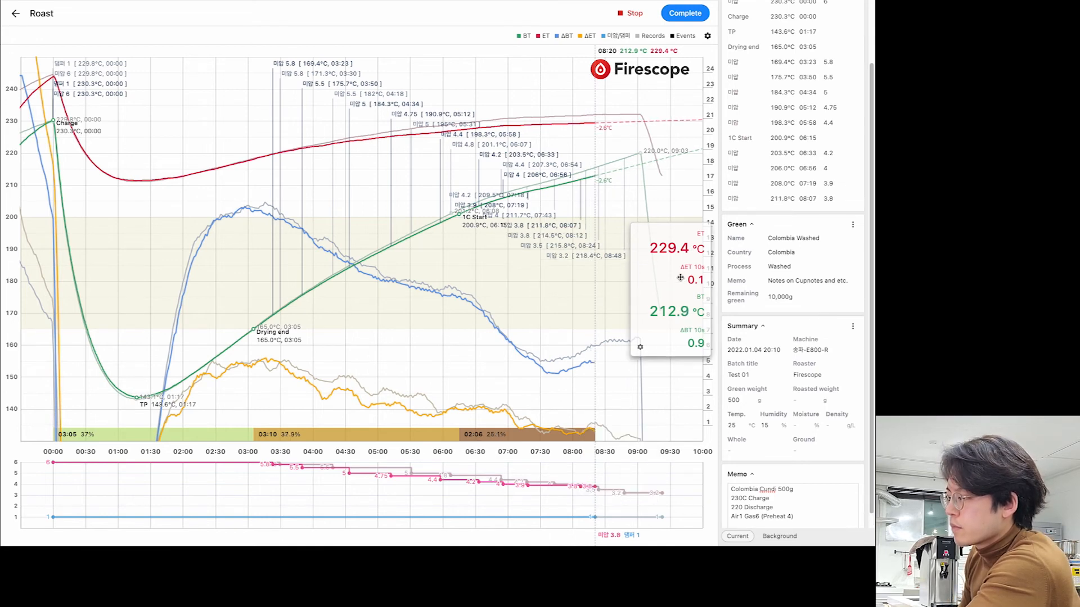
- Mark 1C End on the chart, settling it at 08:20 (212.9 °C)
left_click(588, 385)
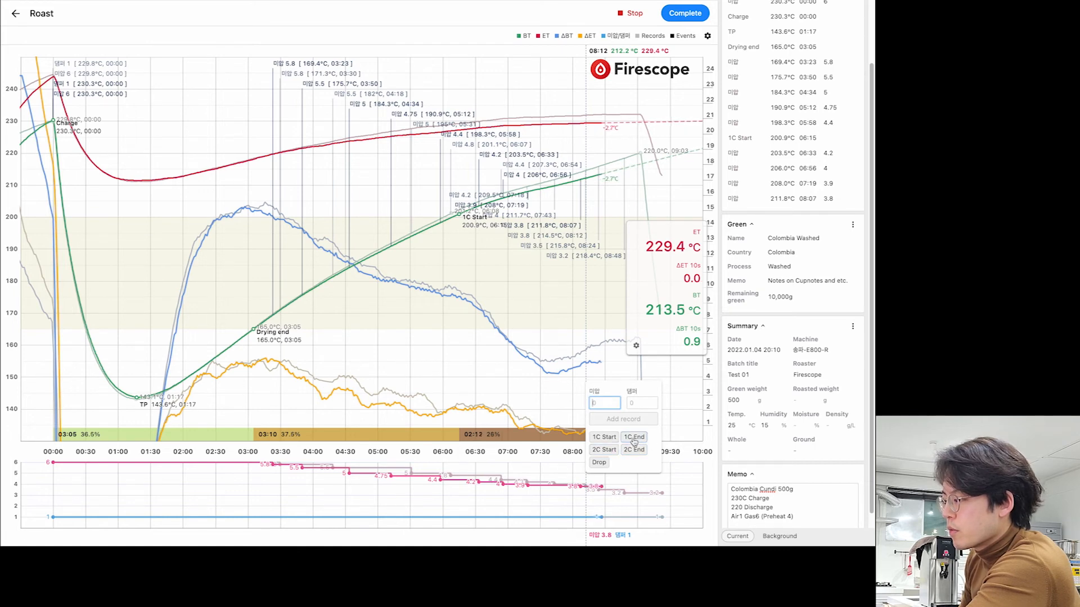
left_click(634, 438)
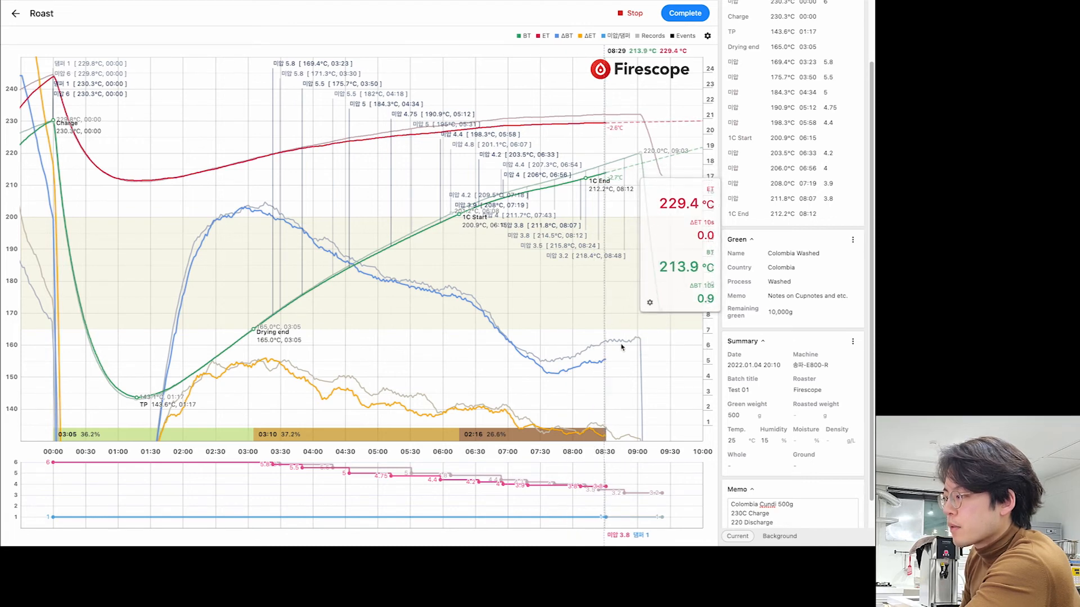
left_click(596, 379)
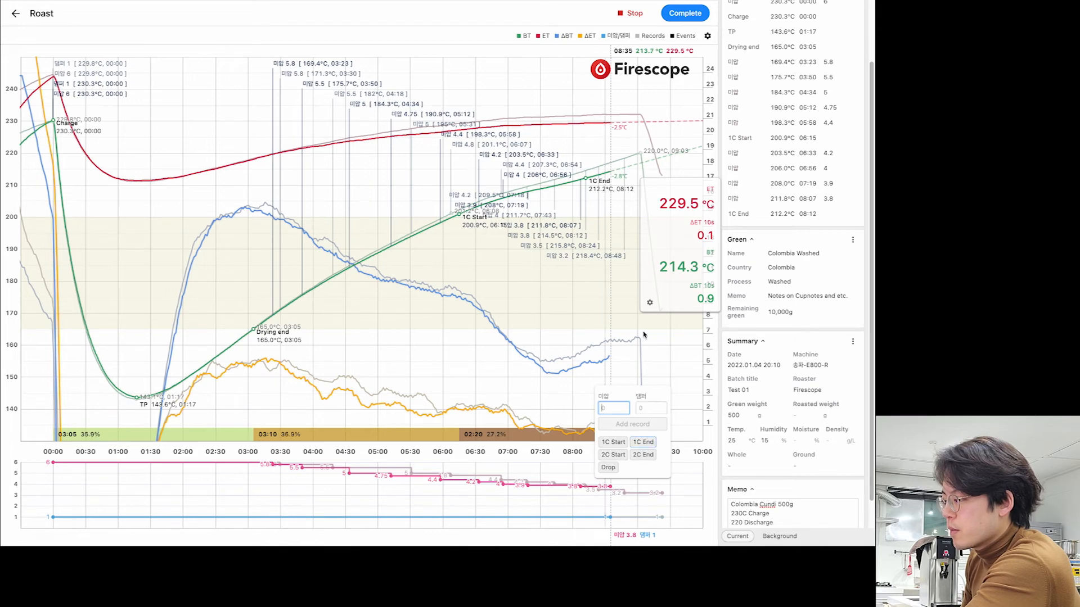
left_click(640, 444)
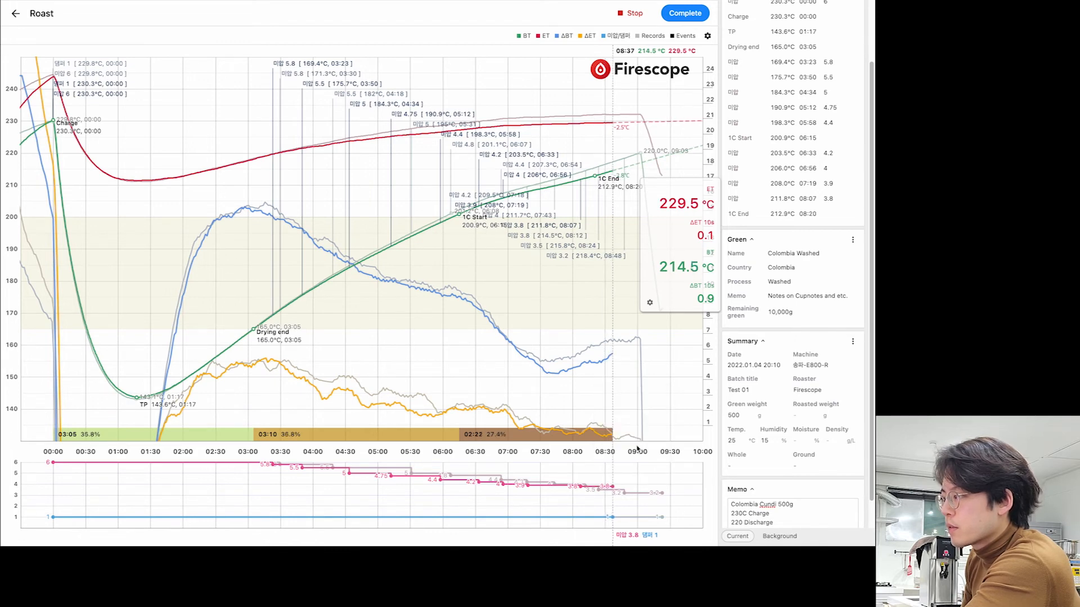
- Reposition the 1C Start event, leaving it at 06:15
left_click(465, 321)
left_click(476, 376)
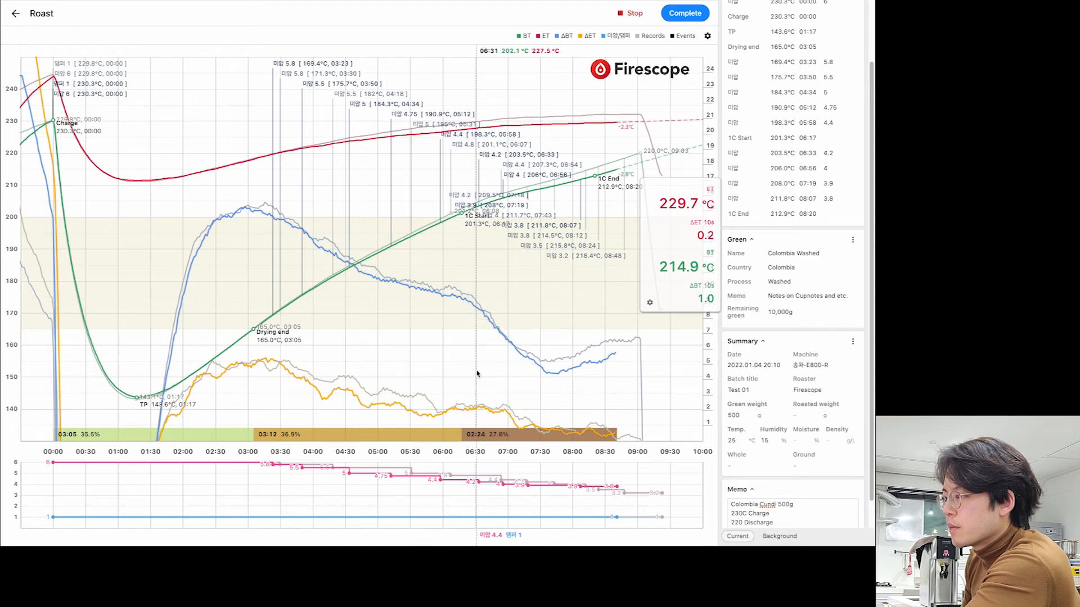
left_click(460, 285)
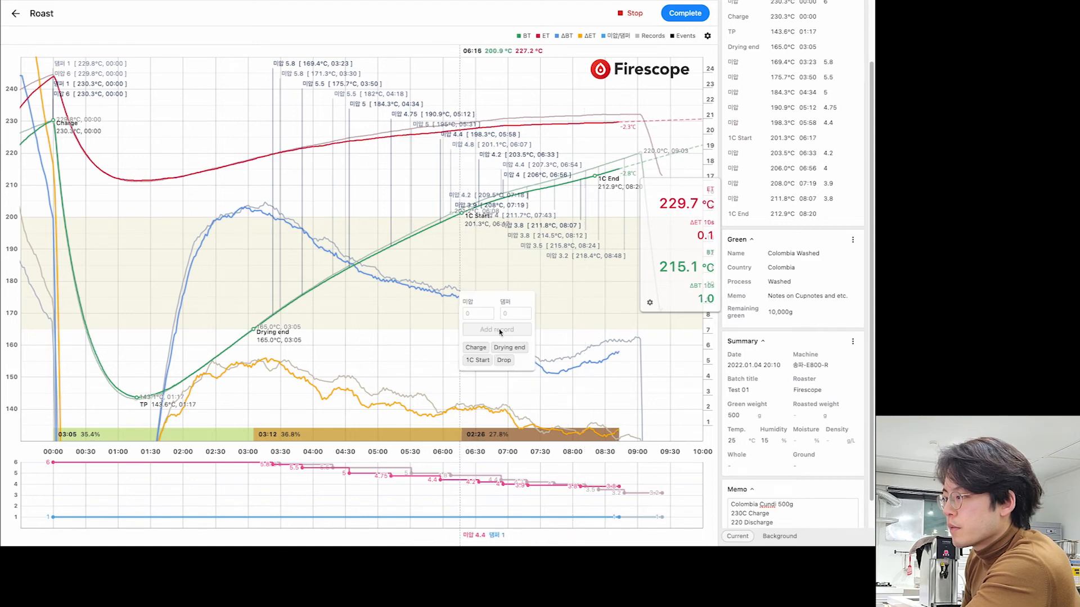
left_click(478, 360)
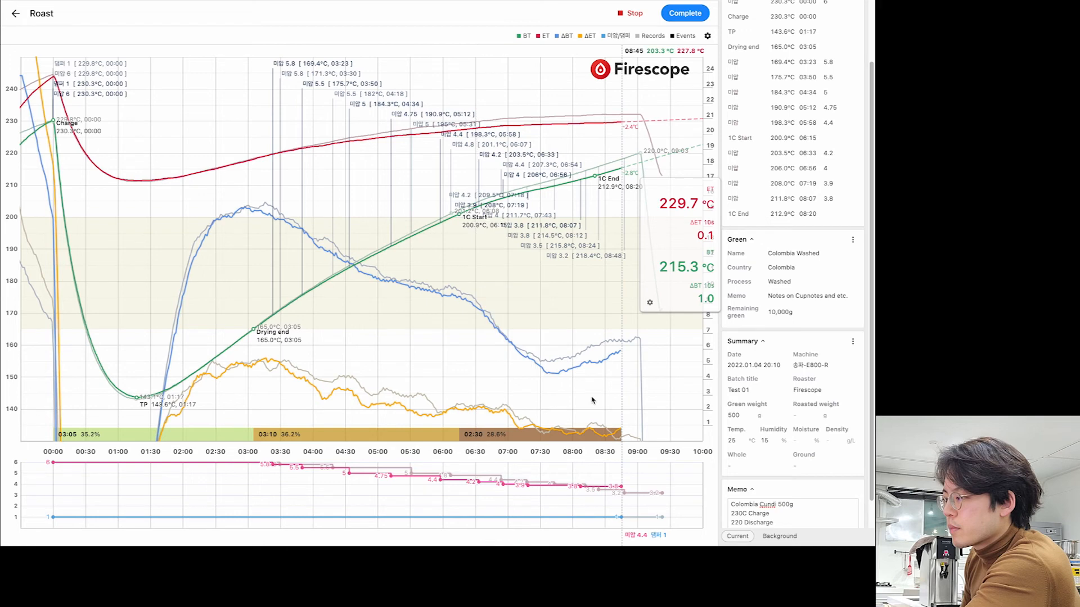
left_click_drag(660, 274, 685, 265)
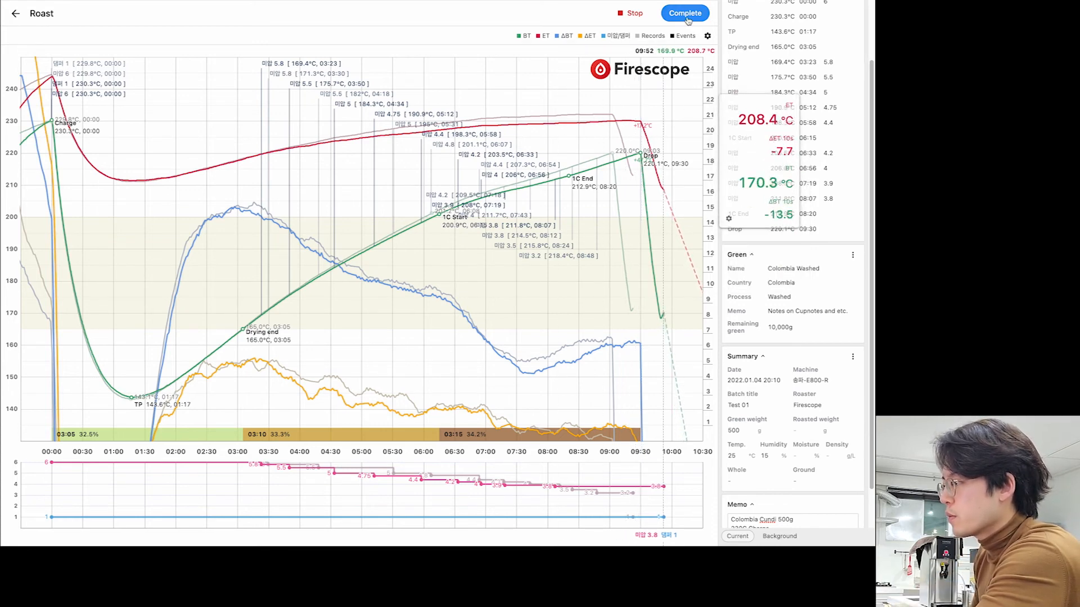
- Complete the roast recording and confirm with Yes
left_click(685, 15)
left_click(476, 289)
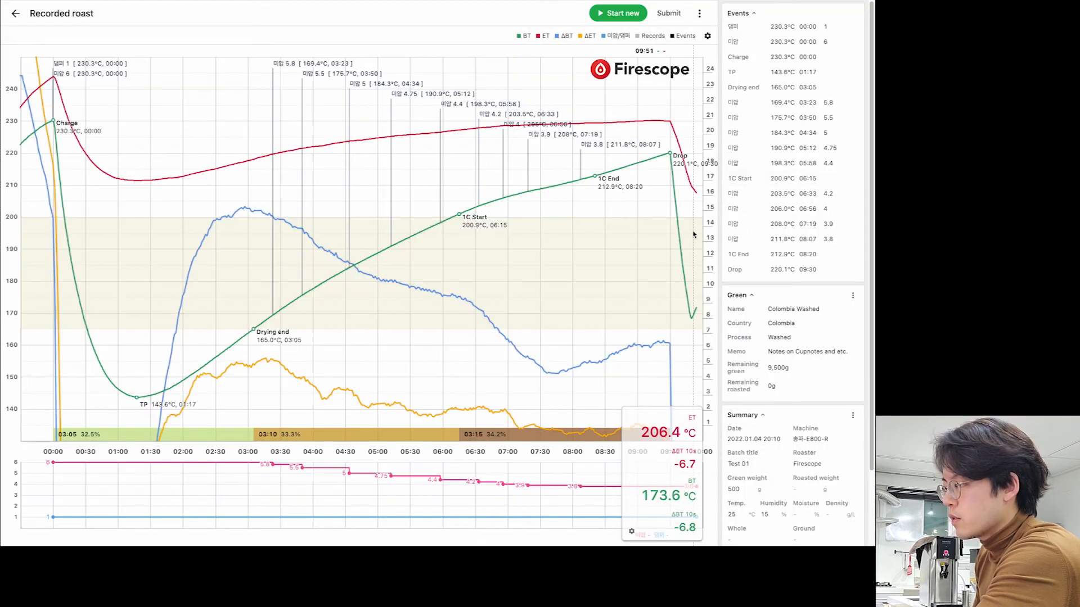
left_click_drag(664, 471, 662, 220)
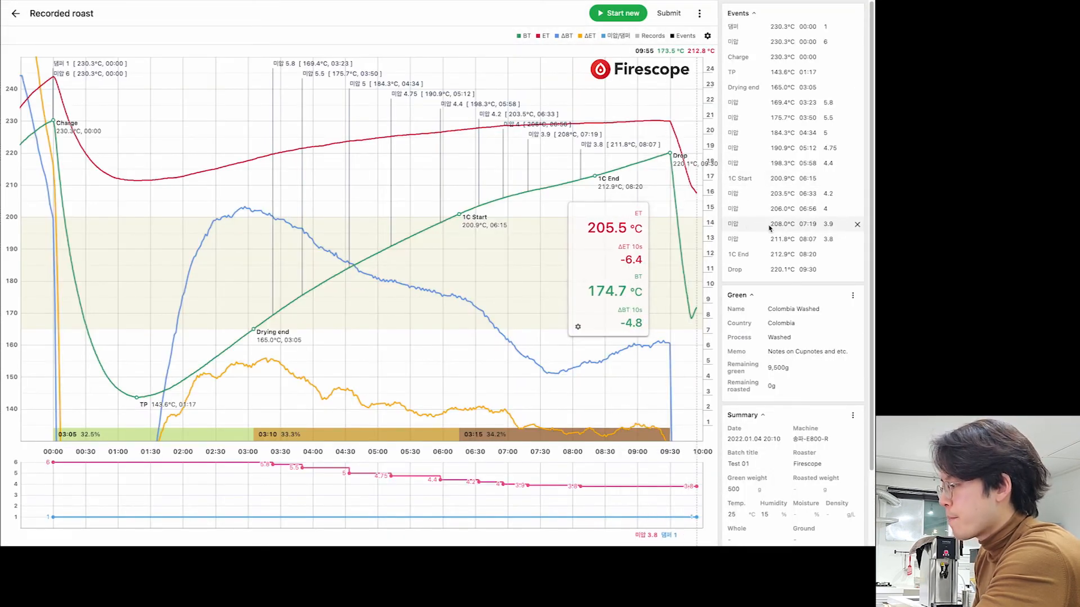
scroll(821, 366, "down", 2)
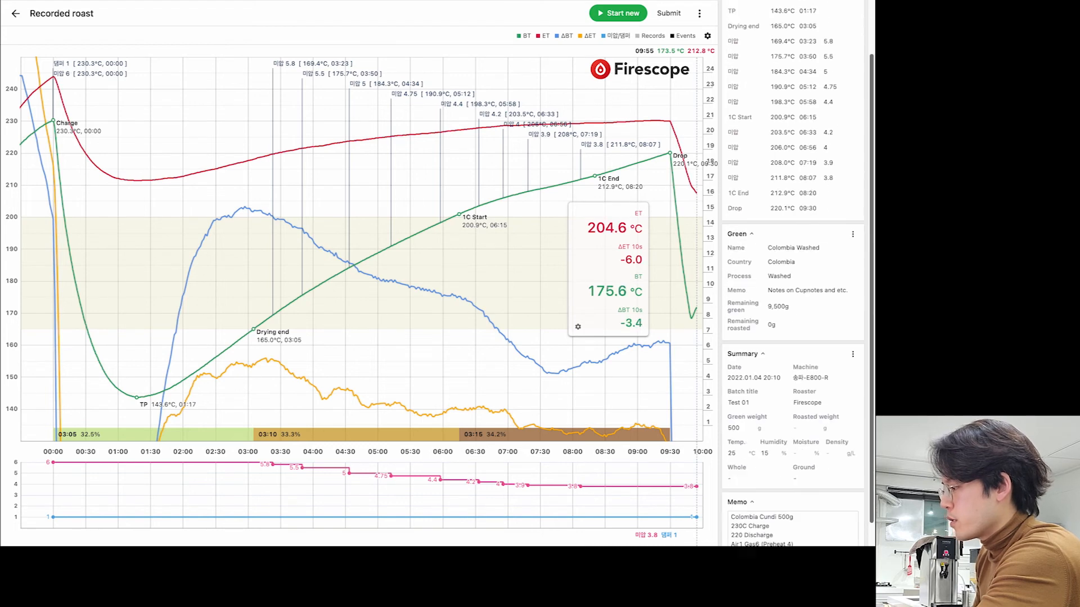
scroll(813, 483, "up", 2)
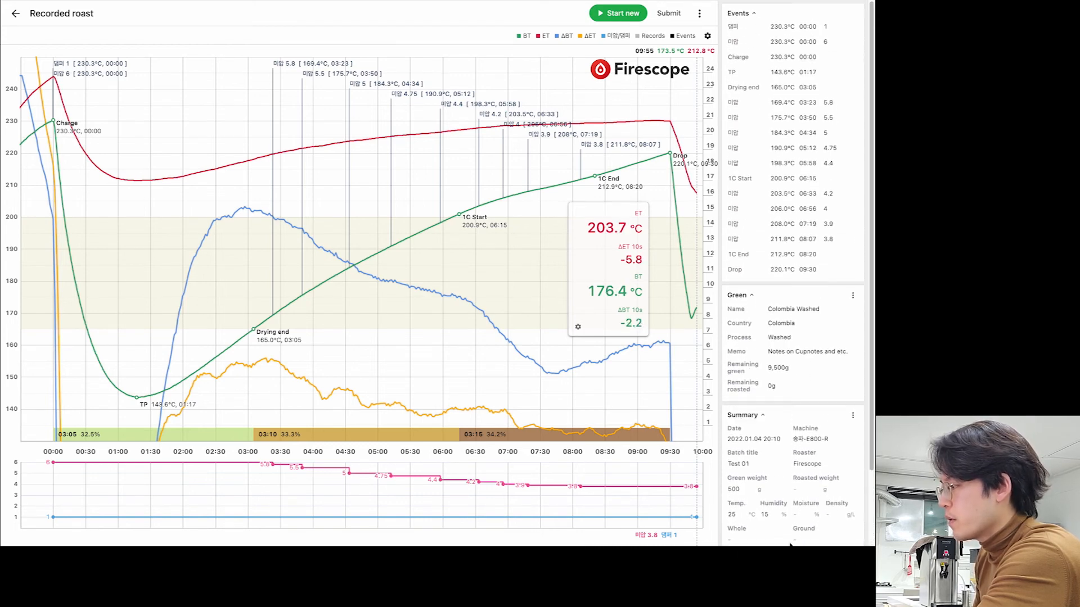
- Submit the finished roast and return to the Roasts list
left_click(669, 13)
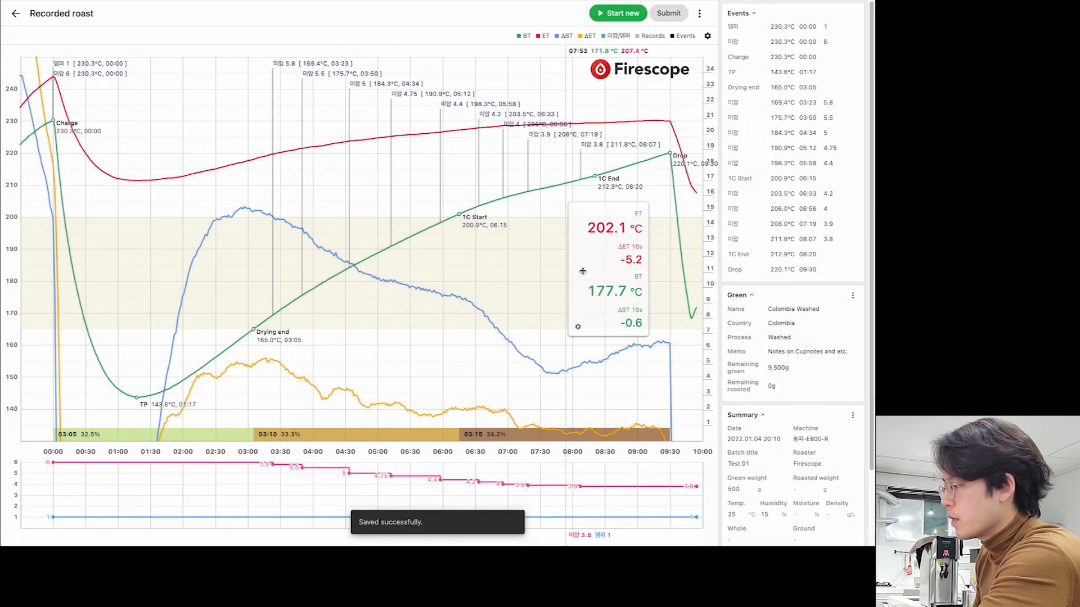
mouse_move(872, 355)
left_mouse_down()
mouse_move(873, 431)
mouse_move(873, 352)
left_mouse_up()
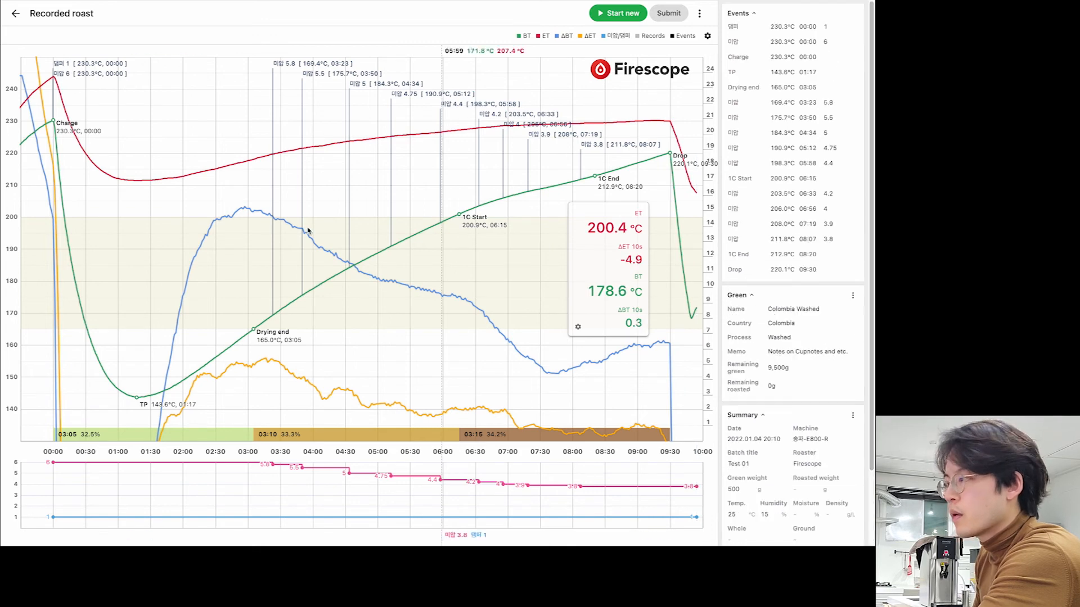
left_click(16, 15)
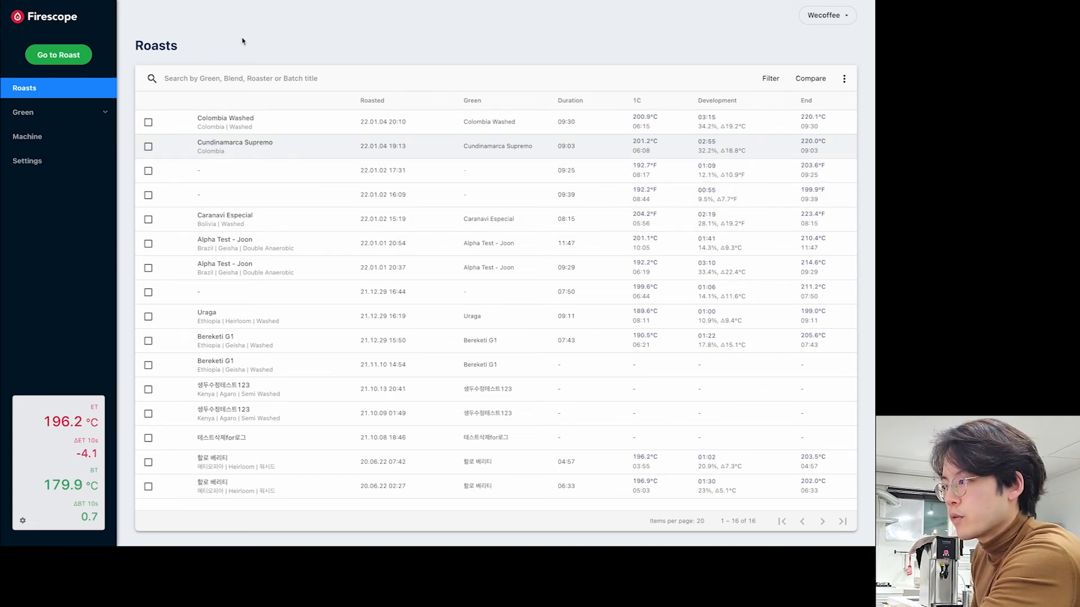
- Uncheck the Colombia Washed and Cundinamarca Supremo rows, then open the Filter panel
left_click(148, 122)
left_click(148, 147)
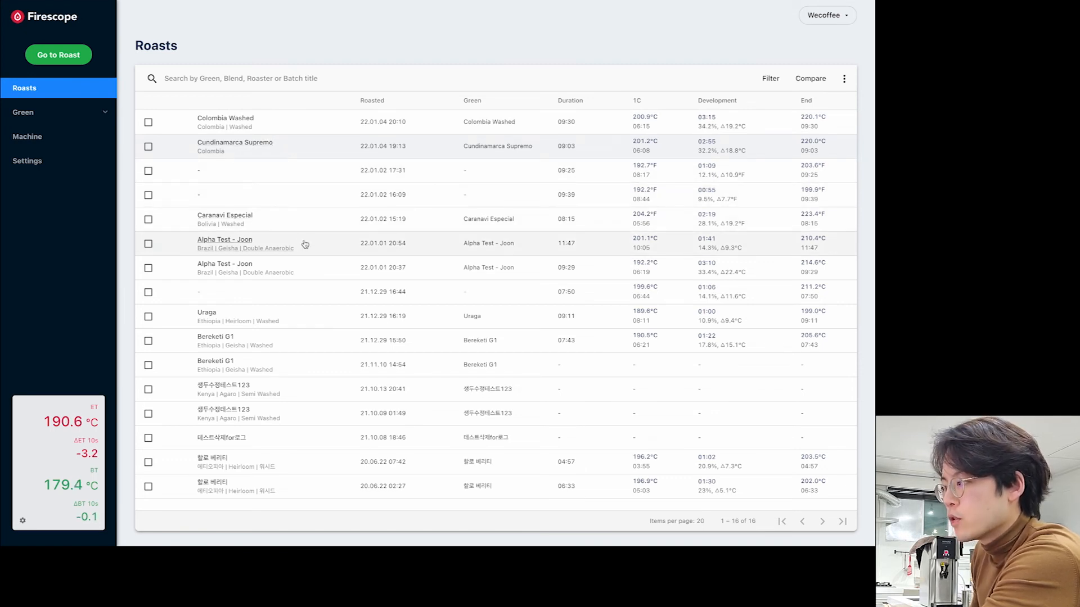
left_click(765, 82)
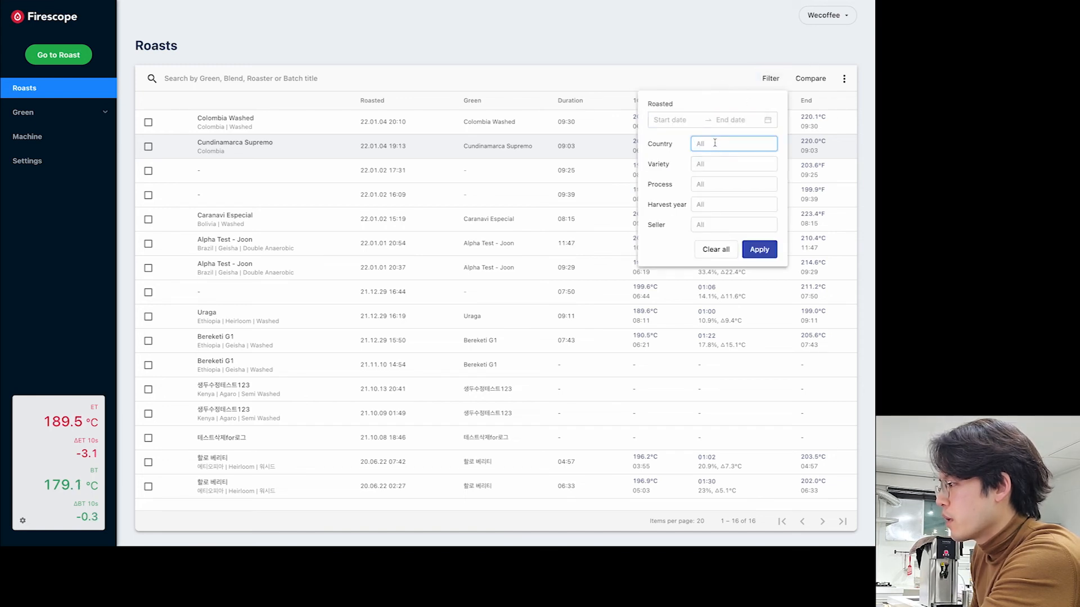
type("ethi")
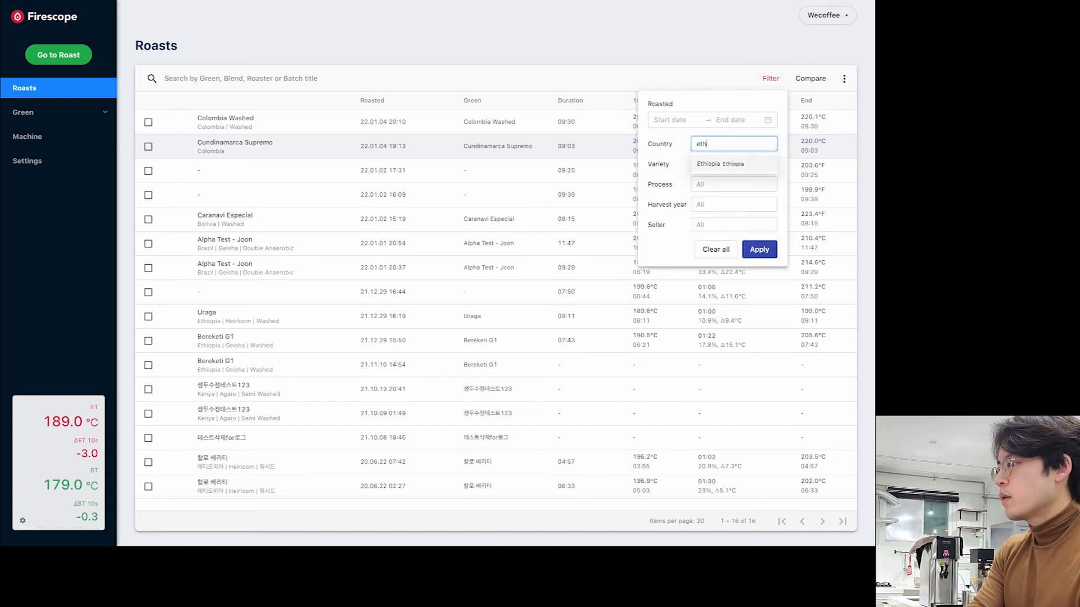
left_click(731, 163)
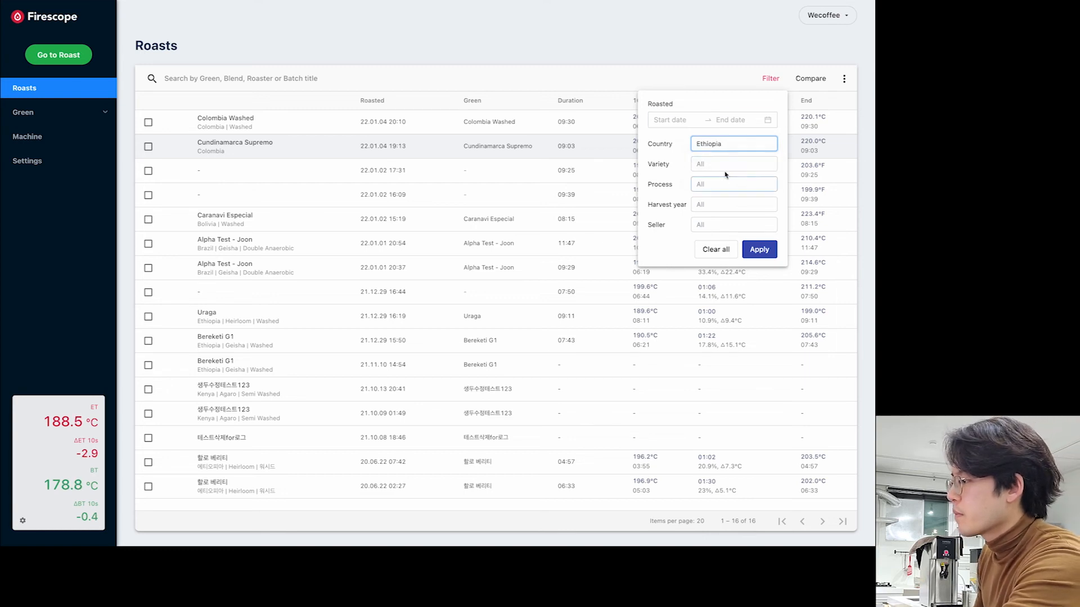
left_click(757, 255)
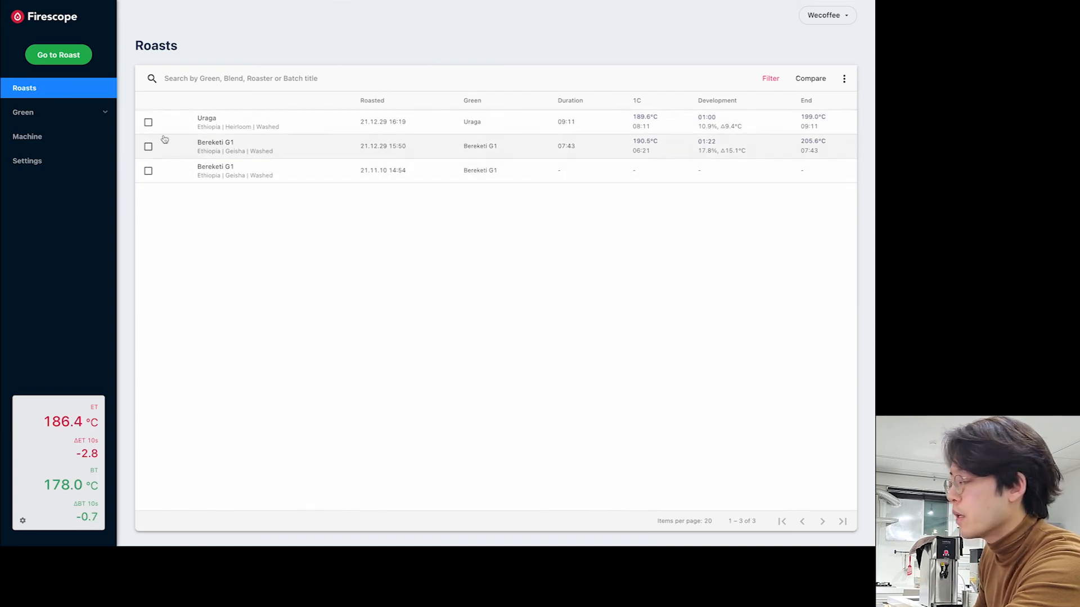
left_click(770, 78)
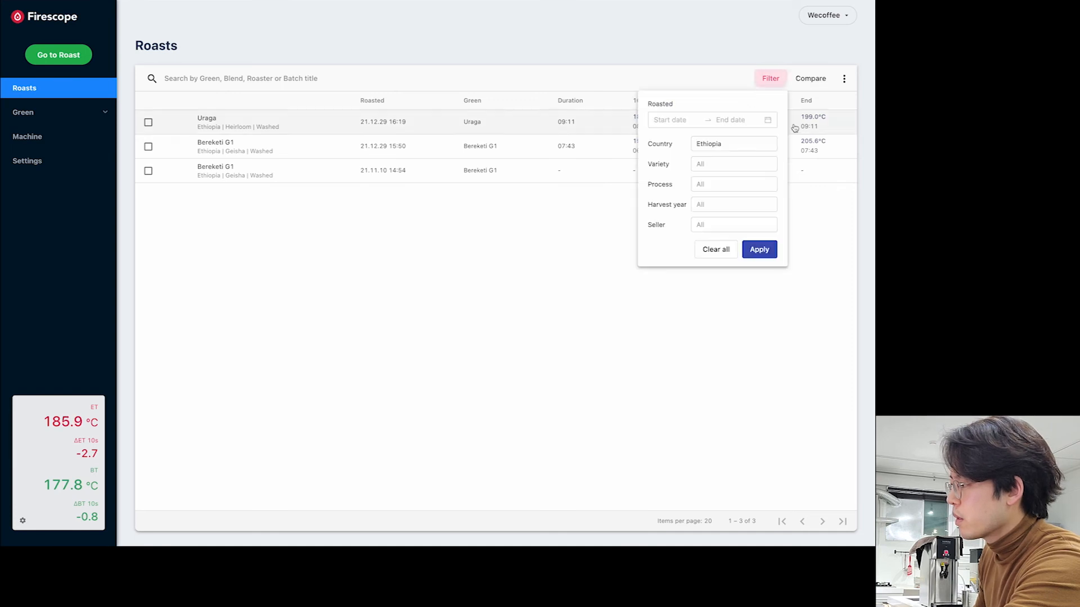
left_click(748, 145)
left_click(587, 144)
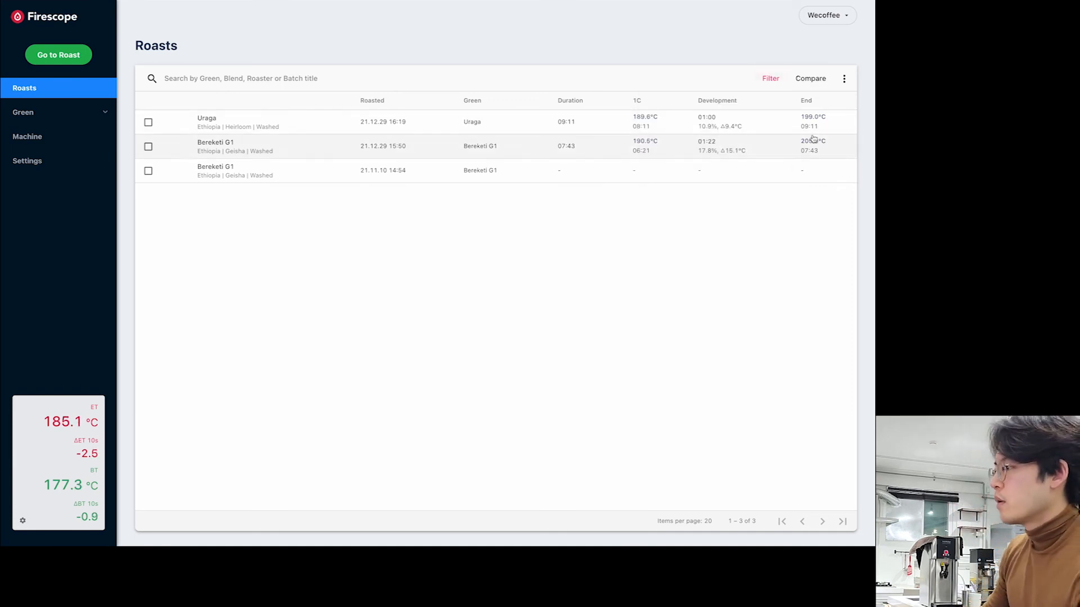
left_click(771, 79)
left_click(724, 143)
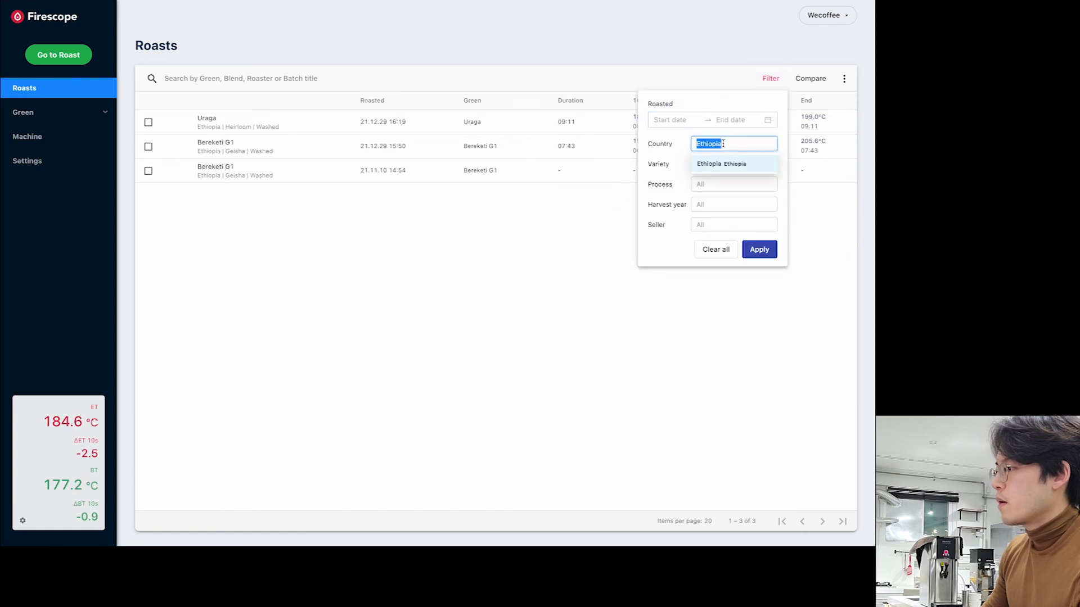
type("col")
left_click(742, 164)
left_click(759, 250)
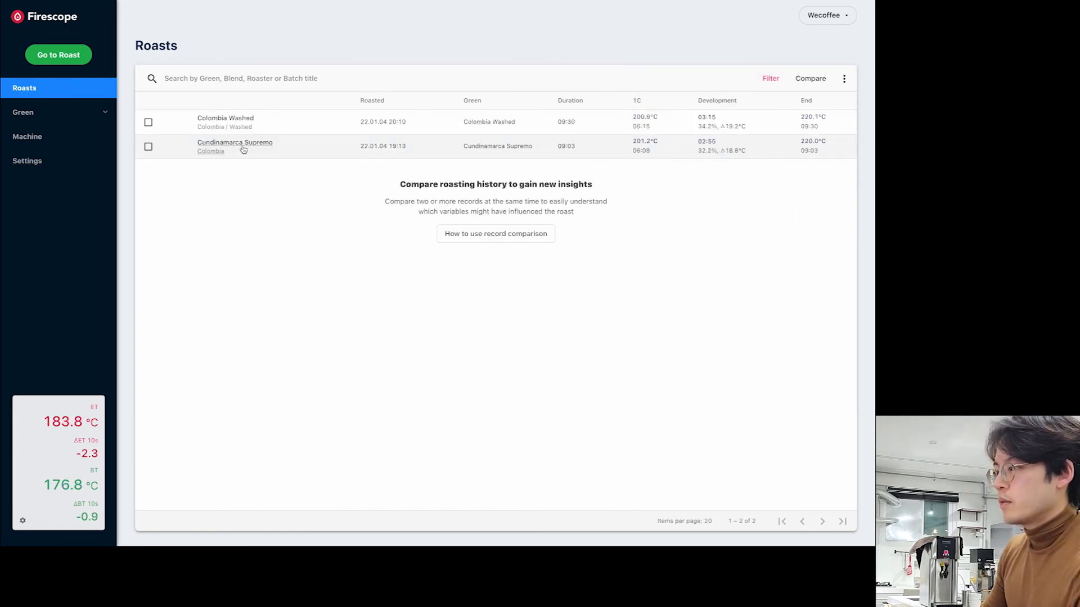
left_click(770, 78)
left_click(727, 251)
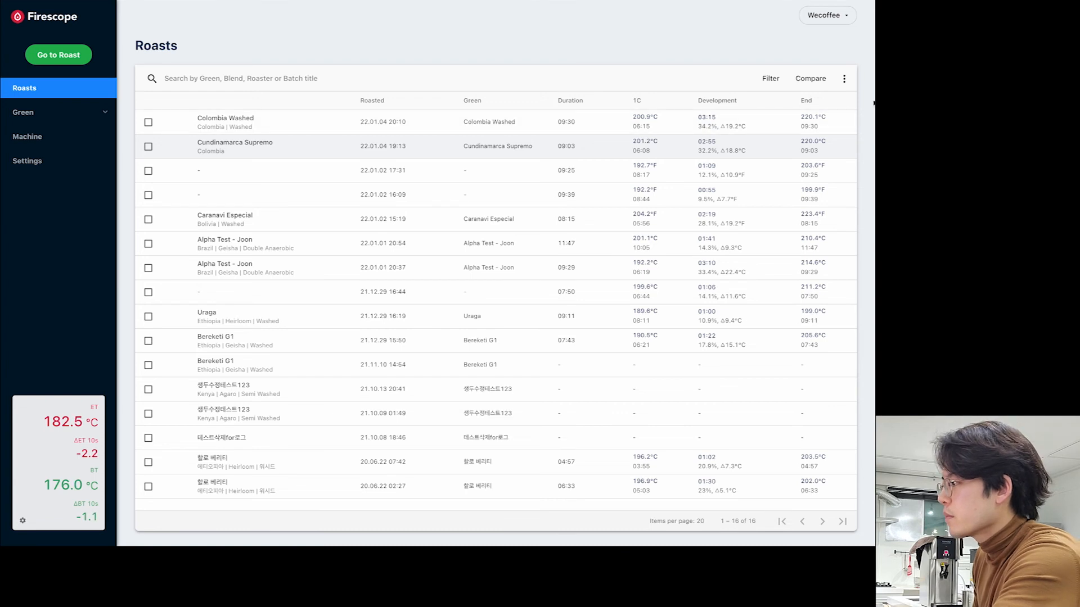
- Add the Roaster column to the Roasts table
left_click(842, 78)
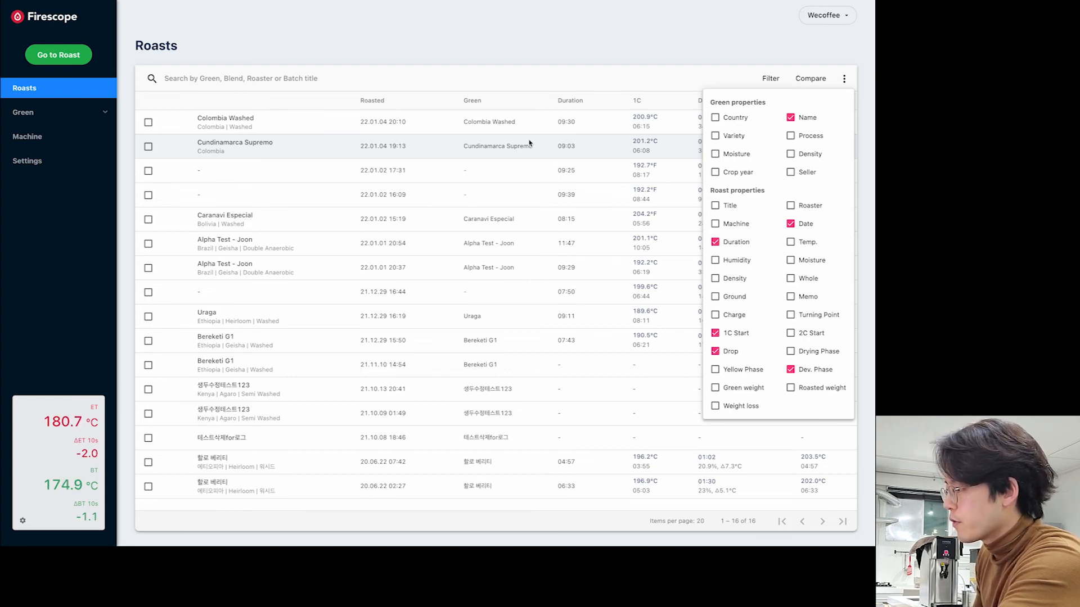
left_click(791, 206)
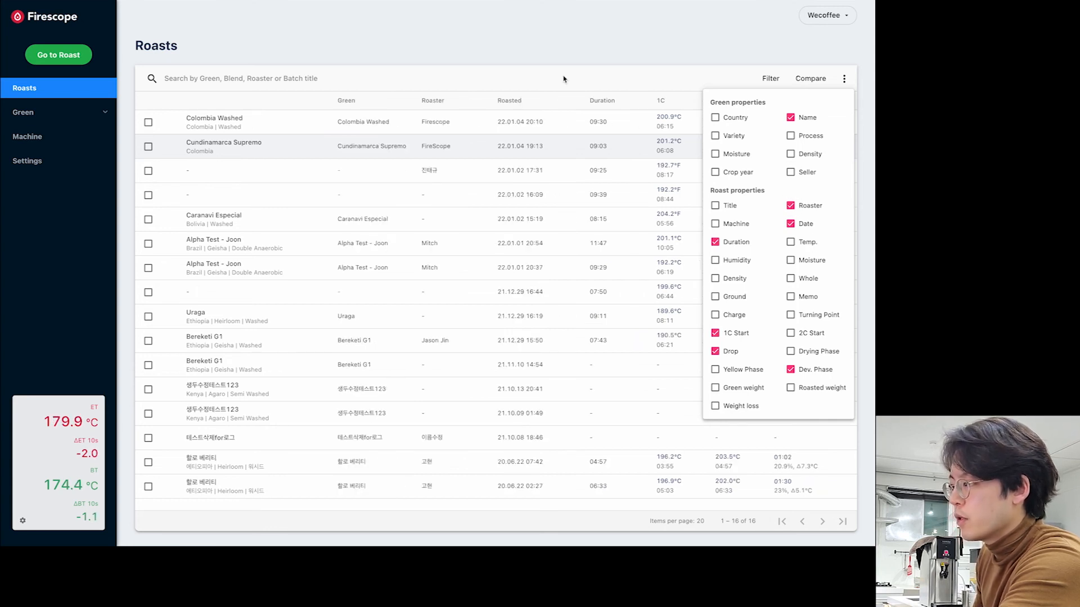
left_click(509, 77)
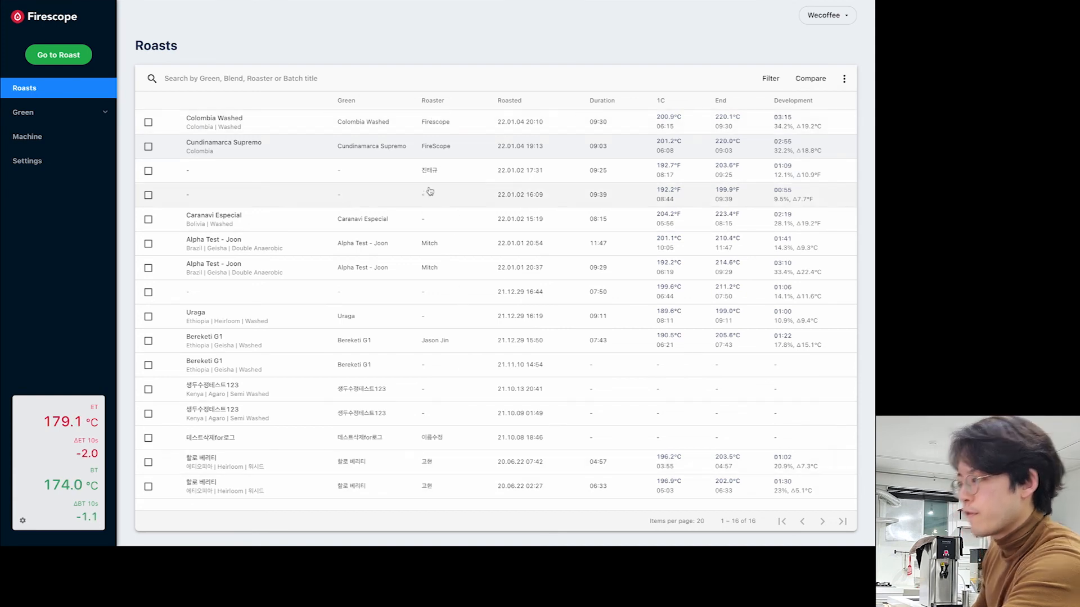
- Search the Roasts list for "firescope" to narrow it to two roasts
left_click(319, 78)
type("fo")
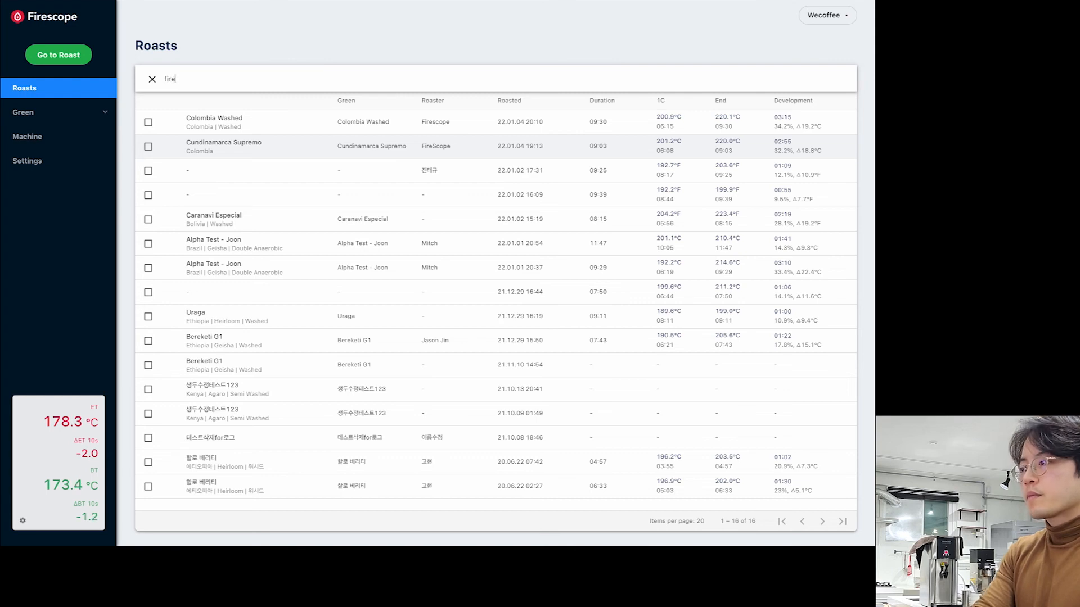
key("Return")
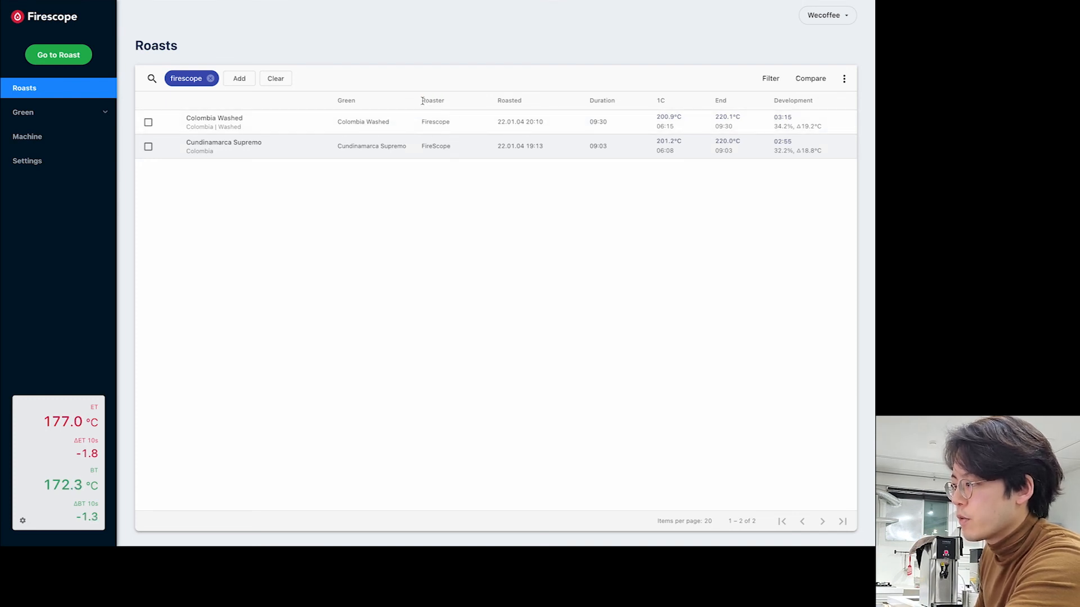
left_click(443, 125)
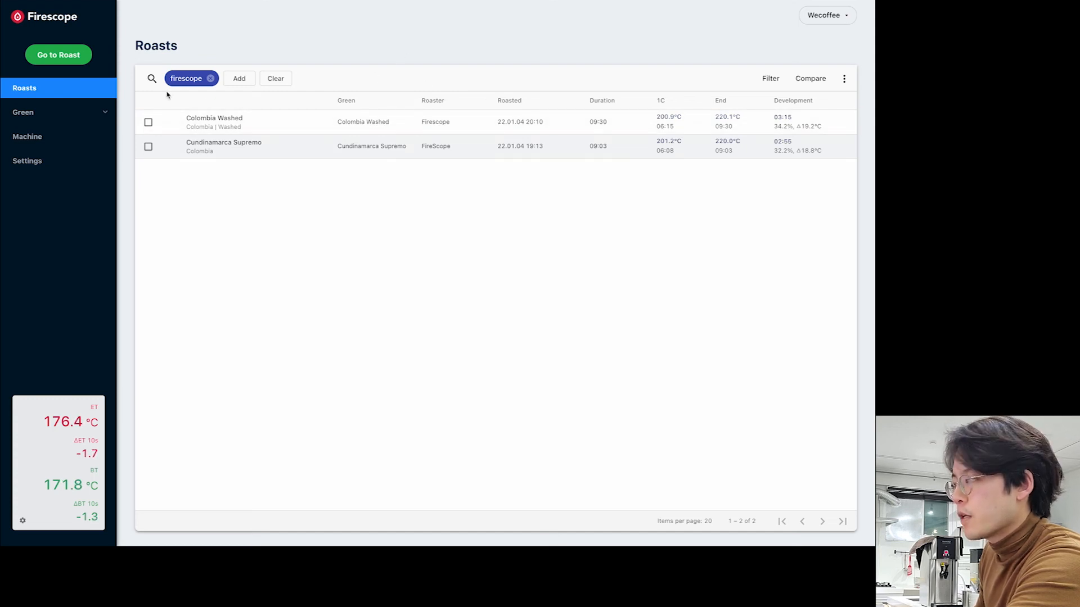
- Tick Colombia Washed and Cundinamarca Supremo and open their overlay comparison
left_click(149, 124)
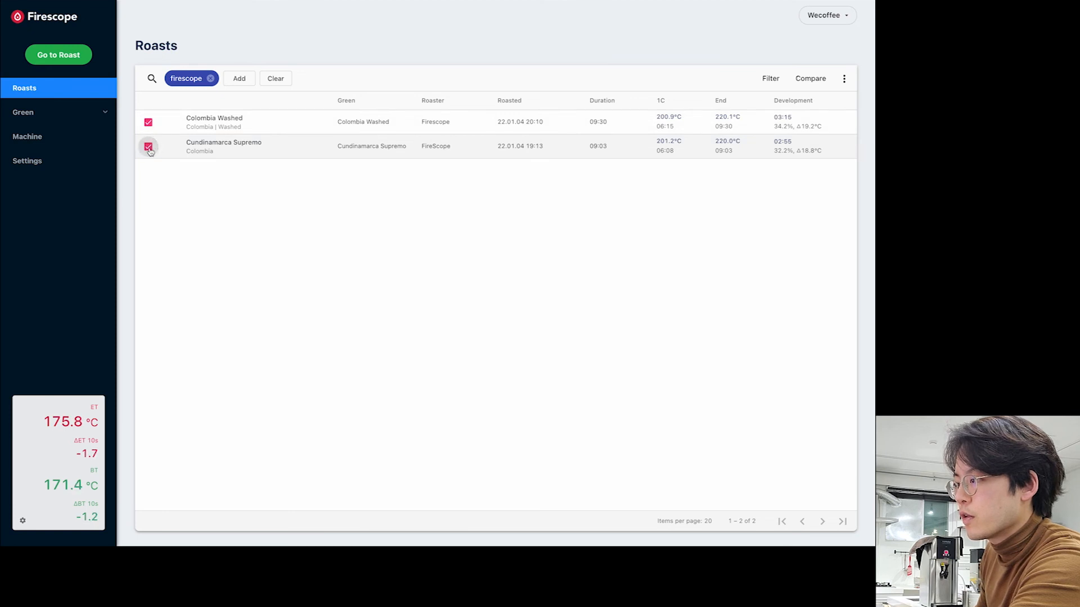
left_click(817, 86)
left_click(805, 188)
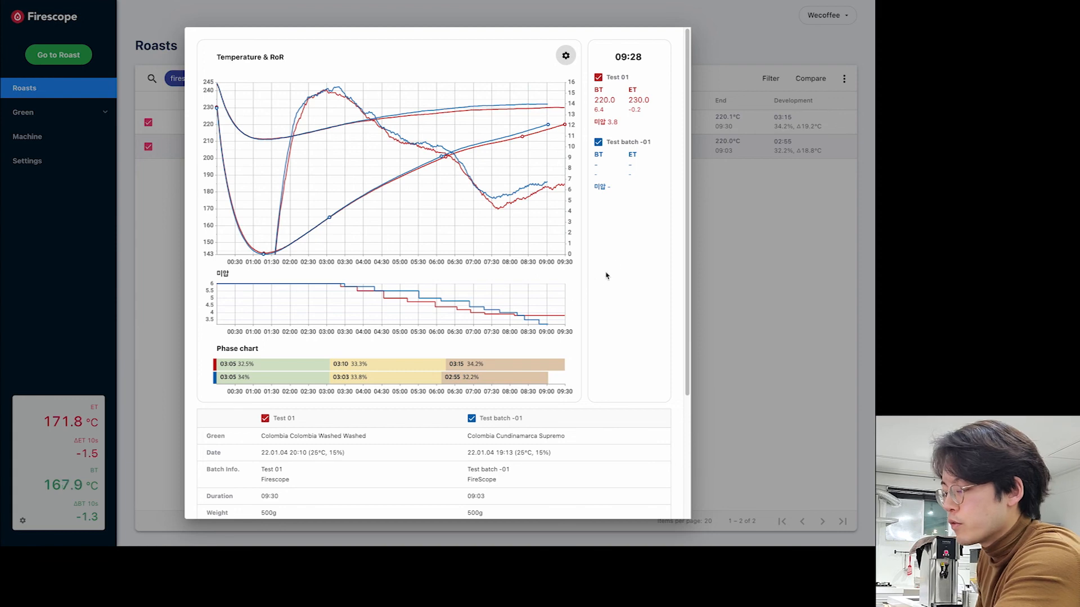
- Inspect the comparison charts, re-show Test 01's curves, then close the comparison
scroll(676, 270, "down", 3)
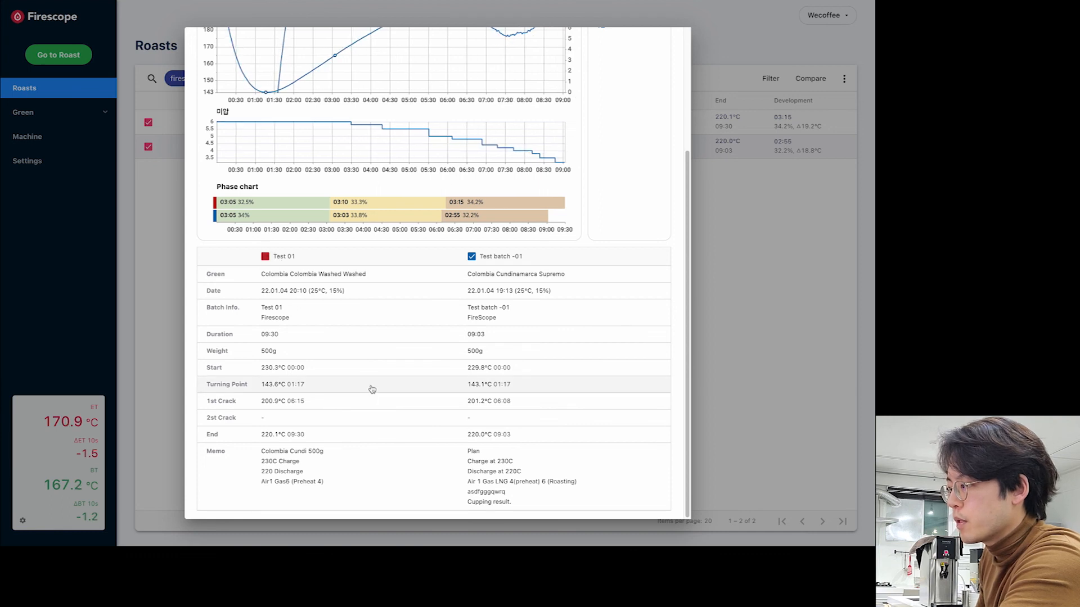
scroll(687, 194, "up", 1)
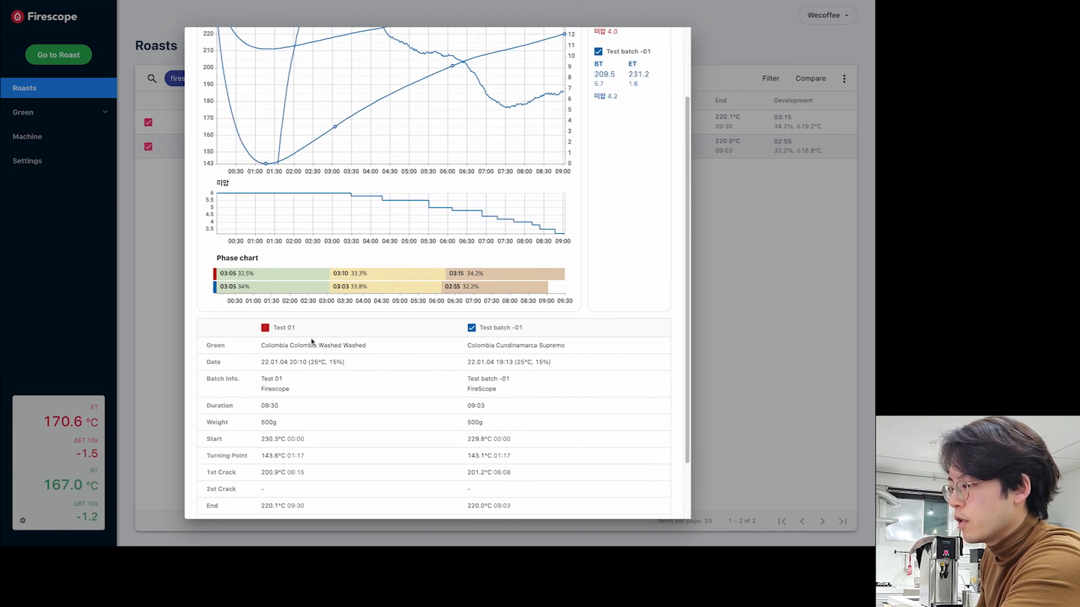
left_click(265, 328)
scroll(683, 248, "up", 2)
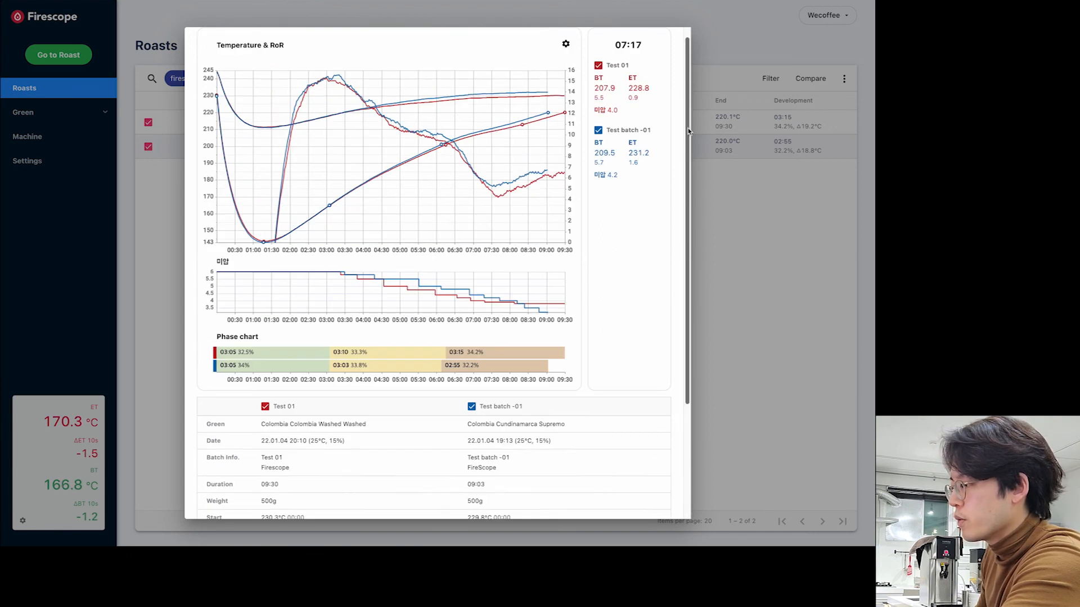
left_click(719, 42)
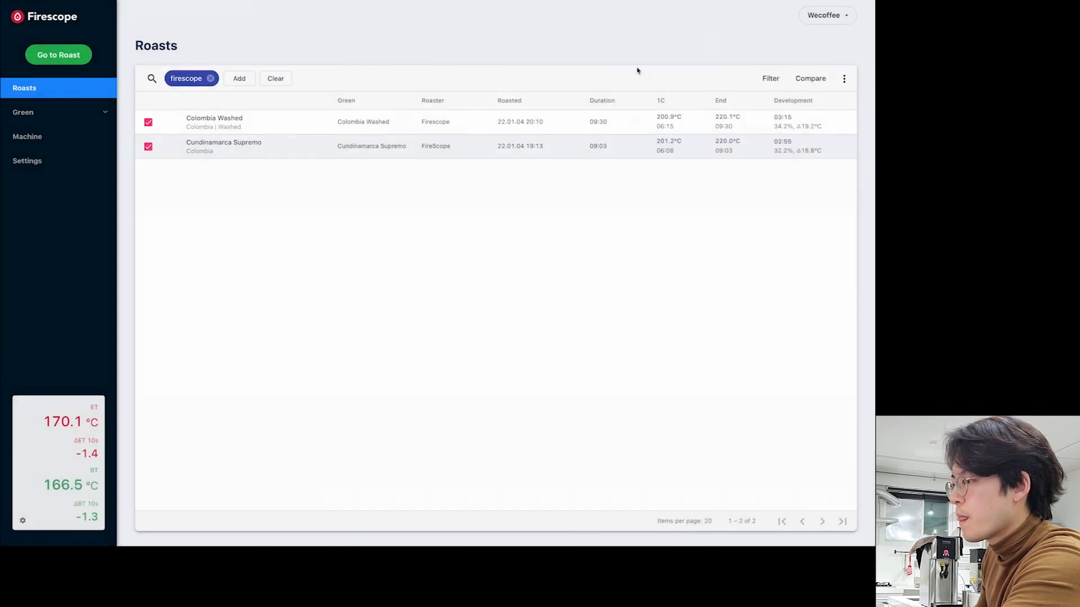
- Remove the firescope search chip and clear all filter criteria to show all 16 roasts
left_click(211, 78)
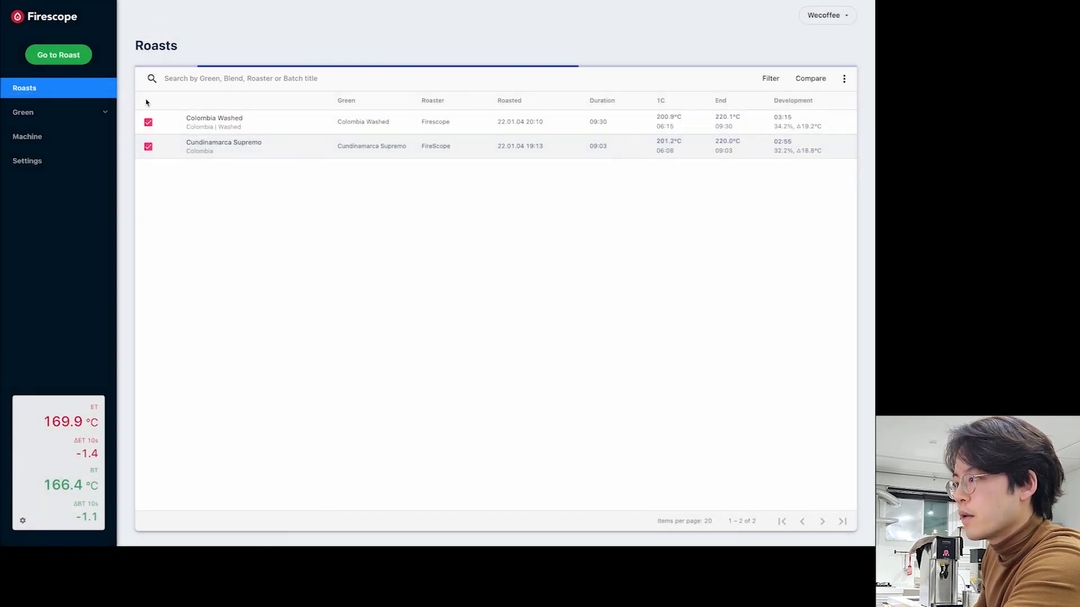
left_click(771, 79)
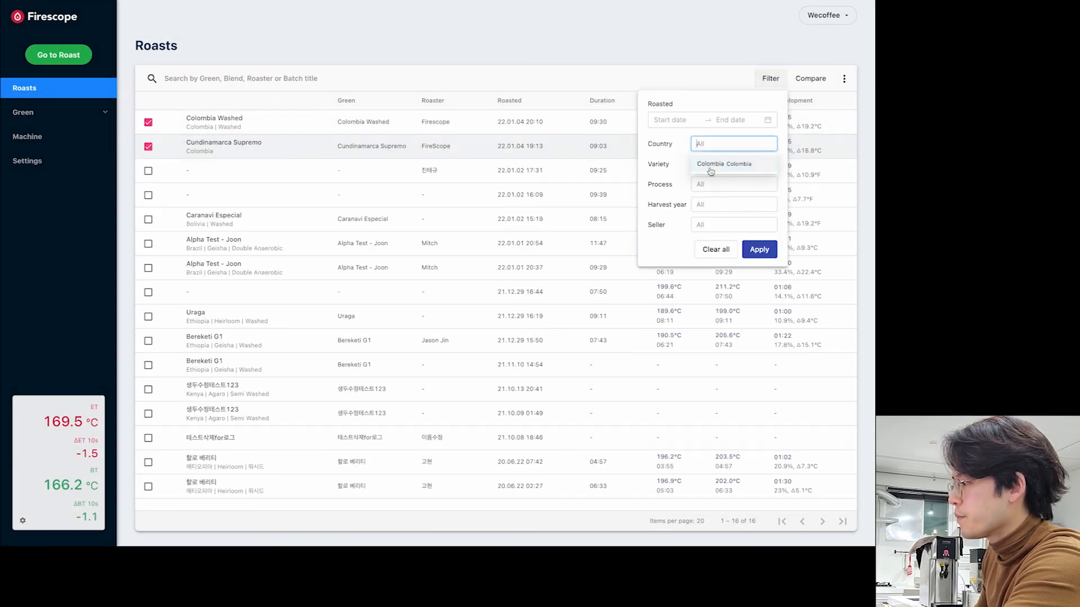
left_click(712, 249)
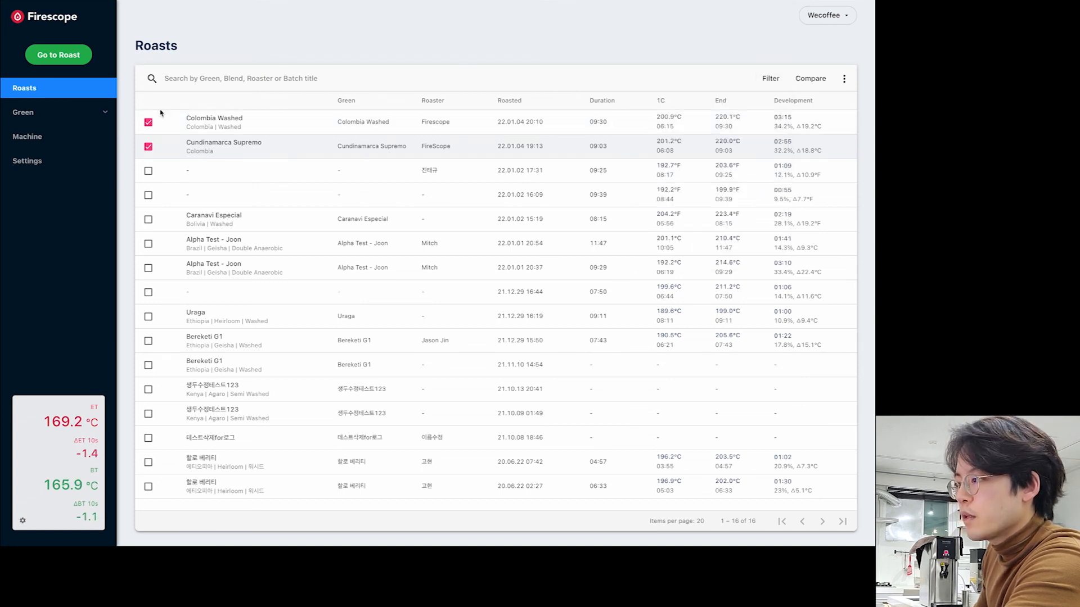
- Tick roasts in rows 3–11, including Caranavi Especial, both Alpha Test - Joon, Uraga and both Bereketi G1
left_click(148, 171)
left_click(148, 195)
left_click(148, 219)
left_click(148, 243)
left_click(148, 268)
left_click(148, 292)
left_click(148, 317)
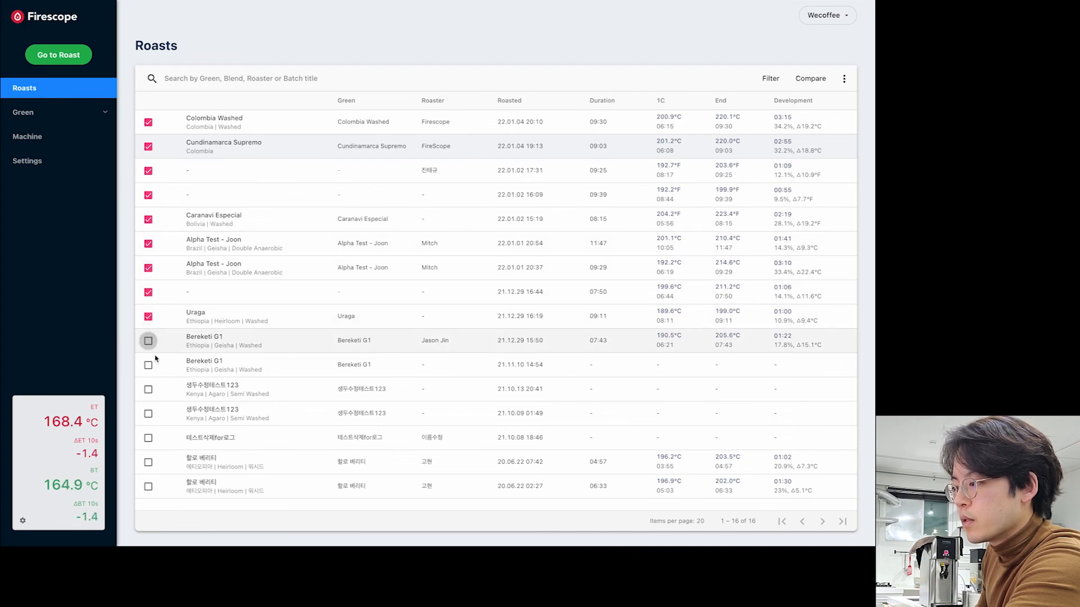
left_click(148, 365)
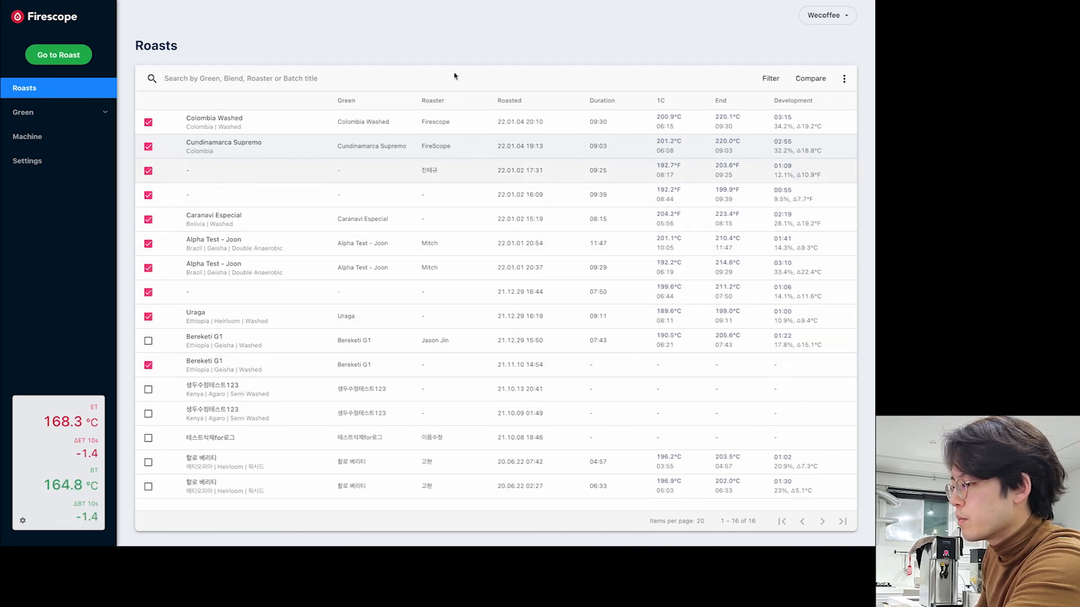
left_click(147, 340)
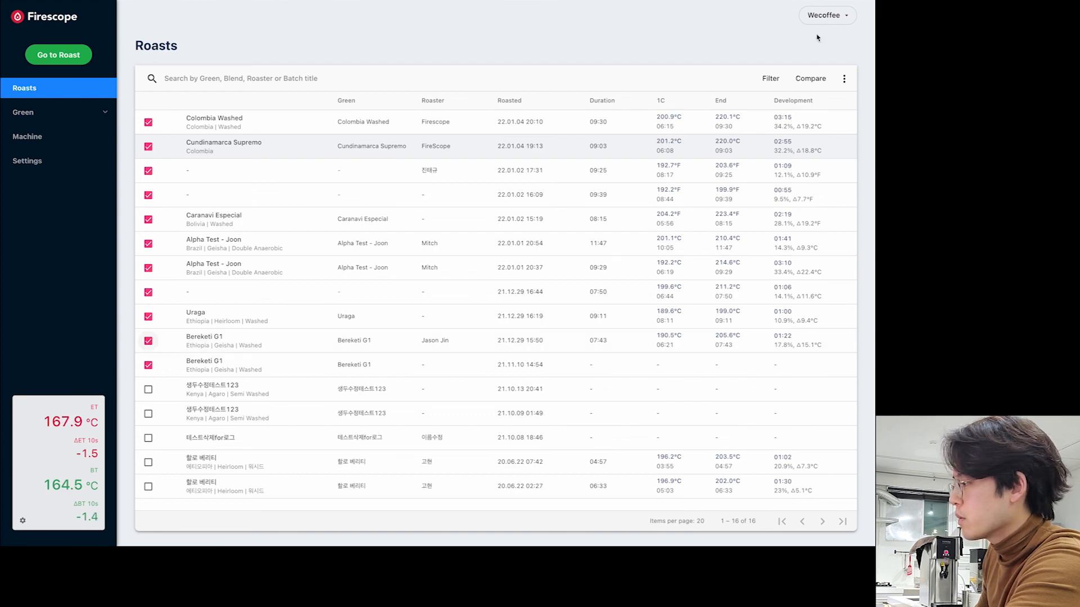
- Overlay the ticked roasts in comparison charts, review them, then close the dialog
left_click(815, 85)
left_click(805, 334)
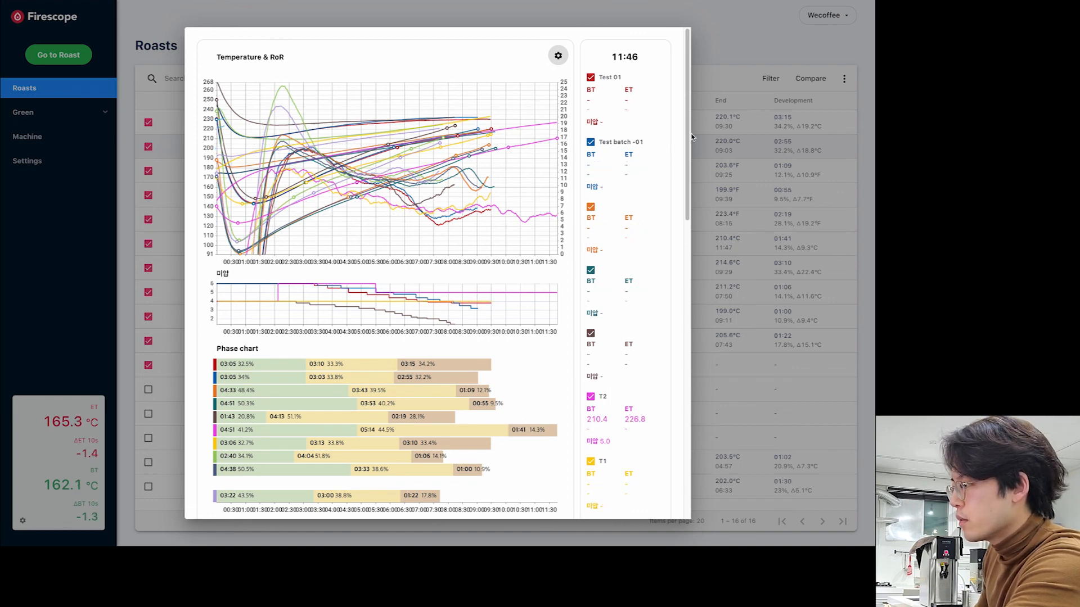
left_click_drag(688, 137, 687, 204)
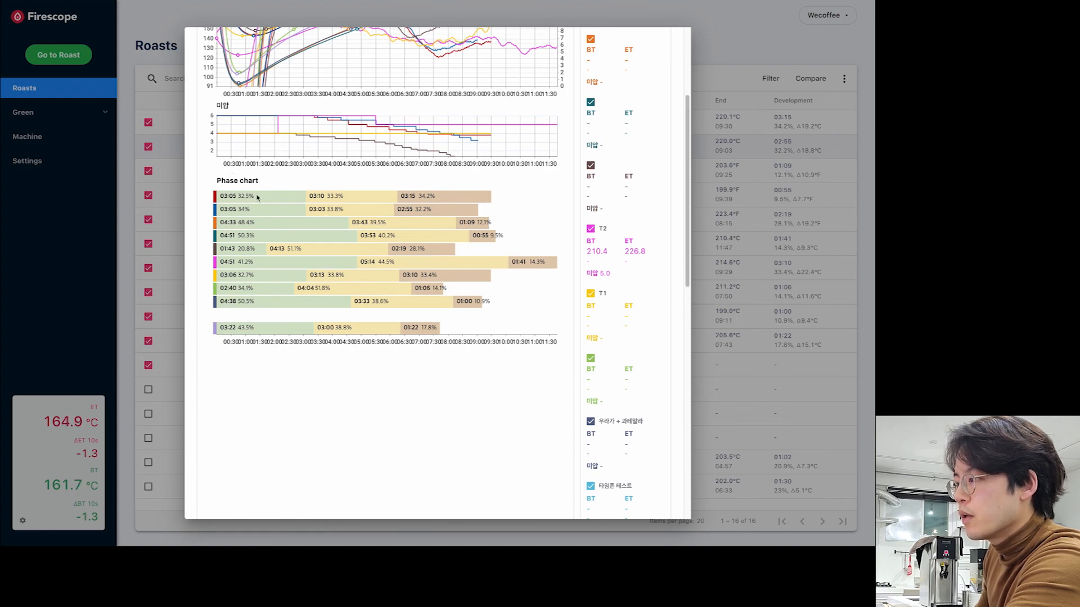
scroll(495, 315, "down", 3)
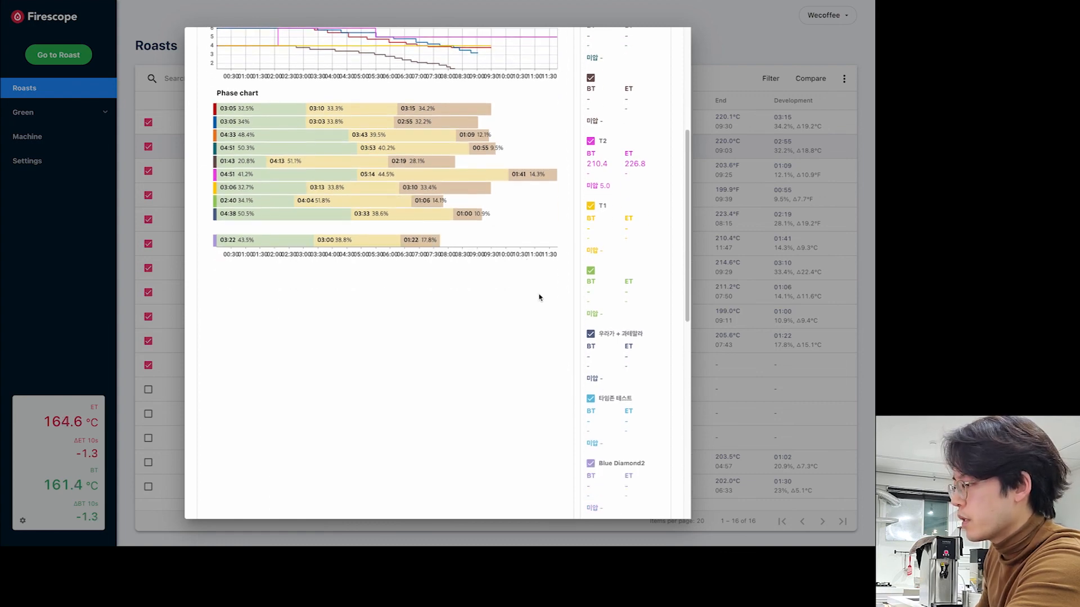
left_click_drag(685, 265, 685, 208)
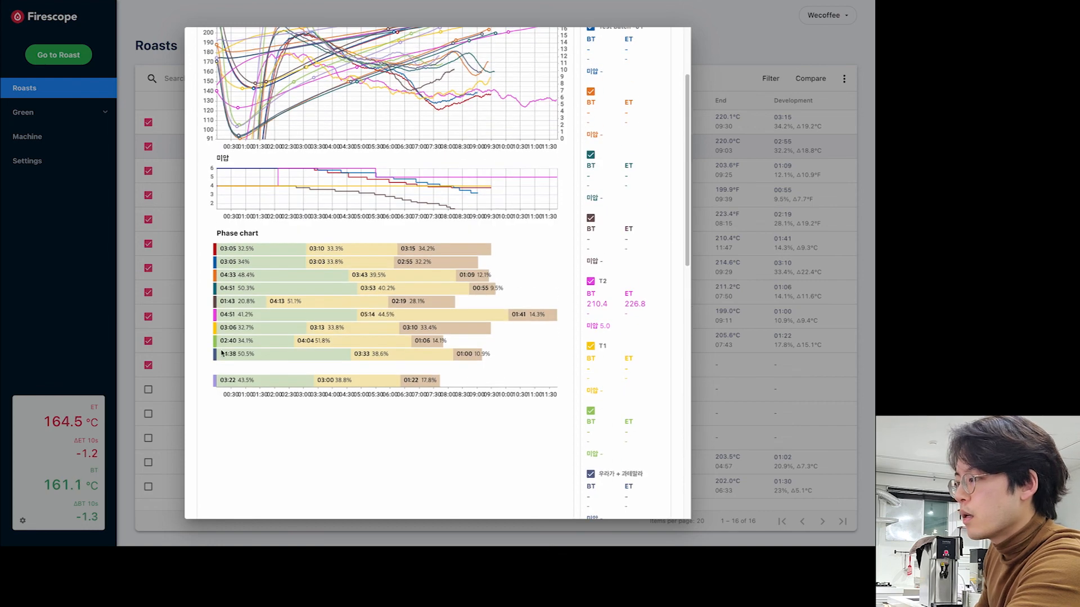
scroll(398, 264, "up", 2)
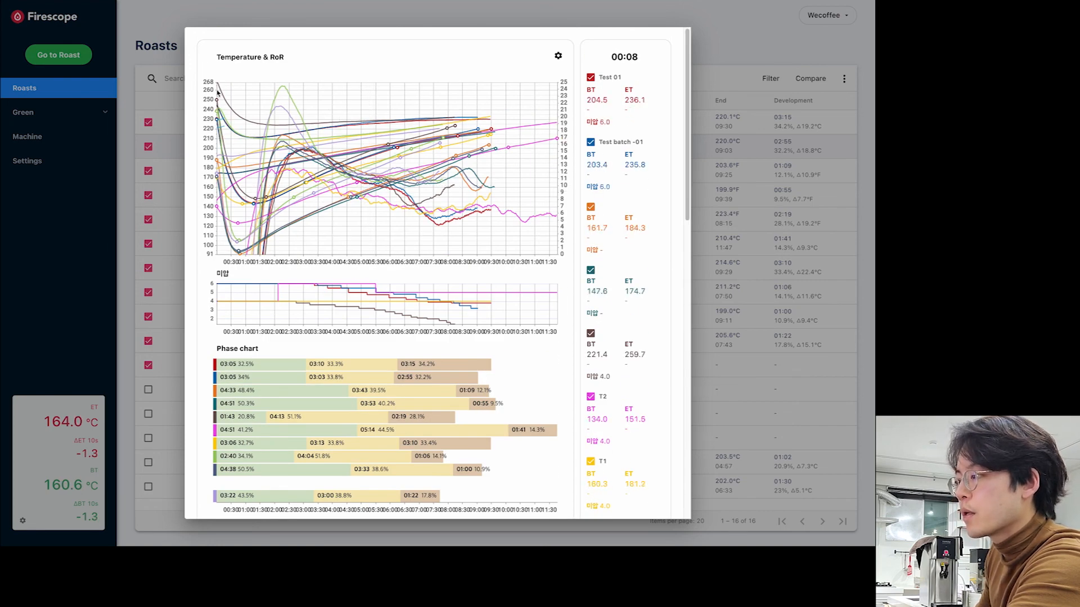
left_click(306, 20)
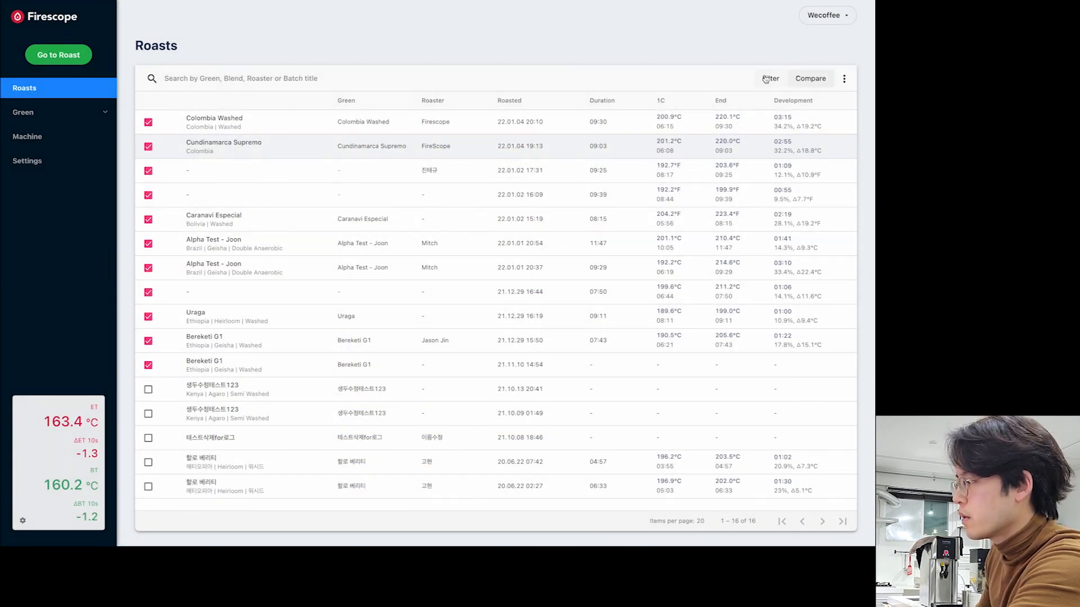
- Untick every roast selected for comparison and search the roast list for 'test'
left_click(810, 79)
left_click(756, 334)
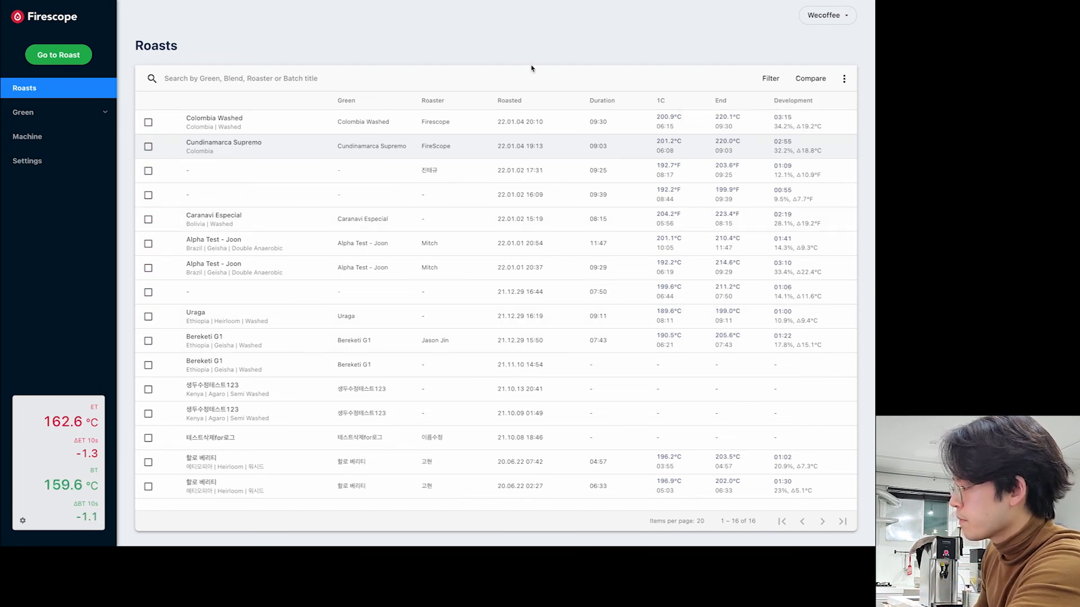
left_click(248, 79)
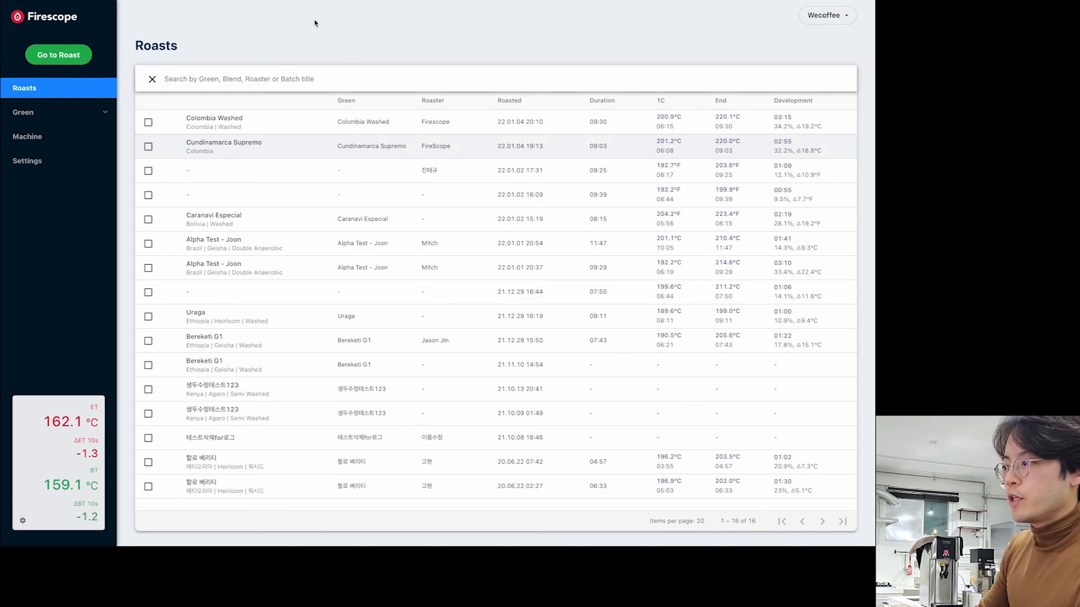
left_click(302, 36)
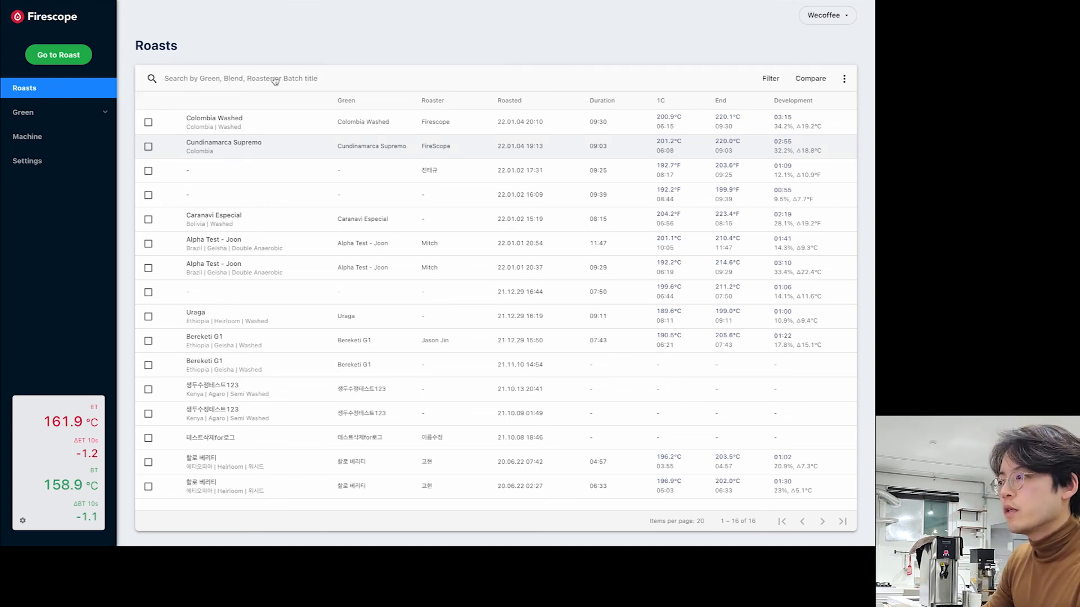
left_click(264, 83)
left_click(341, 51)
left_click(324, 82)
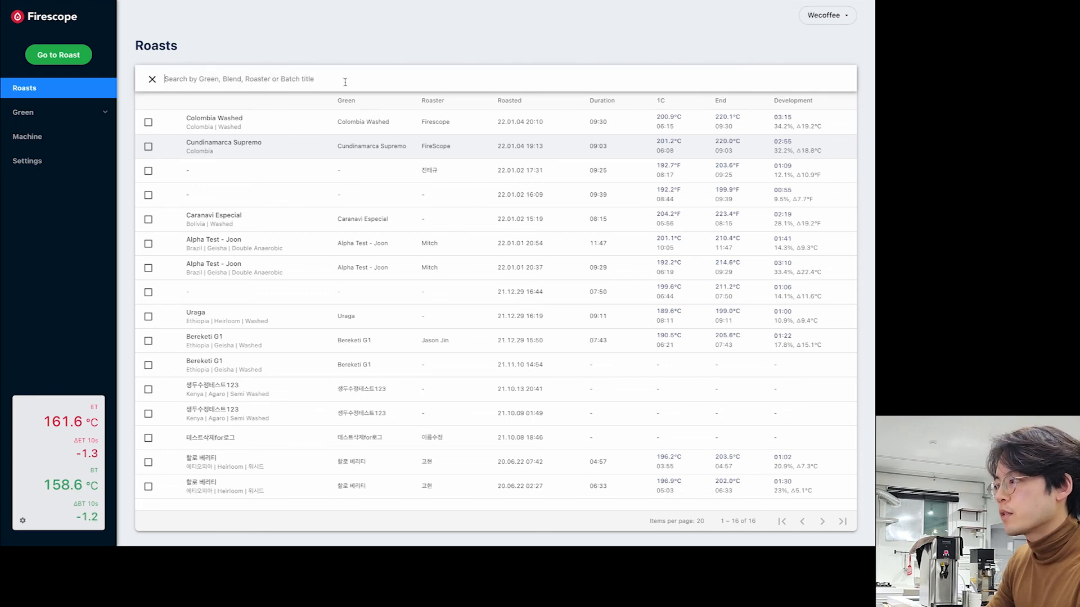
mouse_move(353, 5)
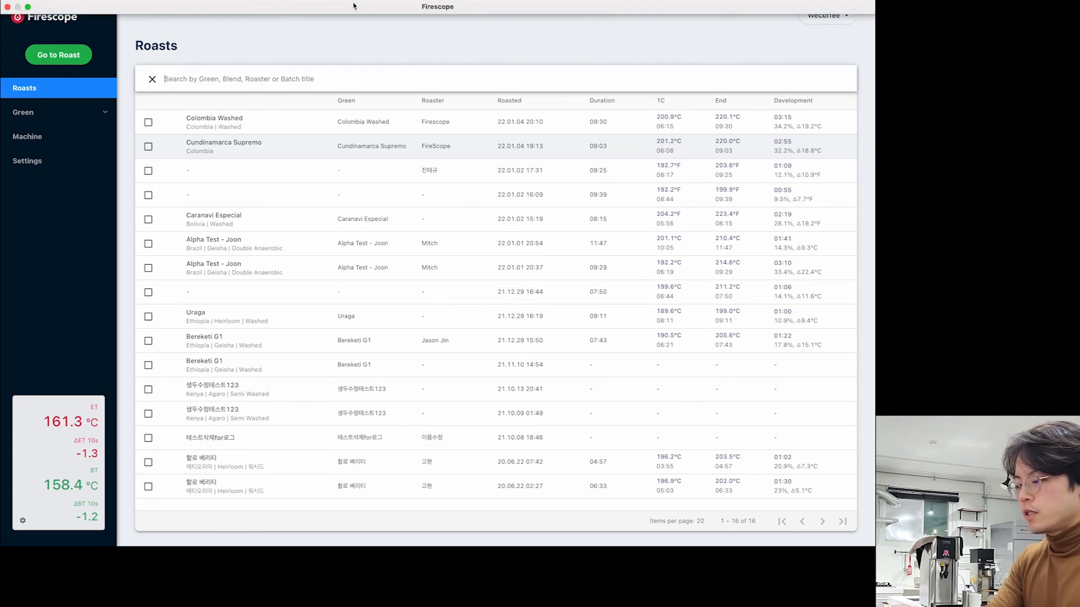
type("test")
key("Return")
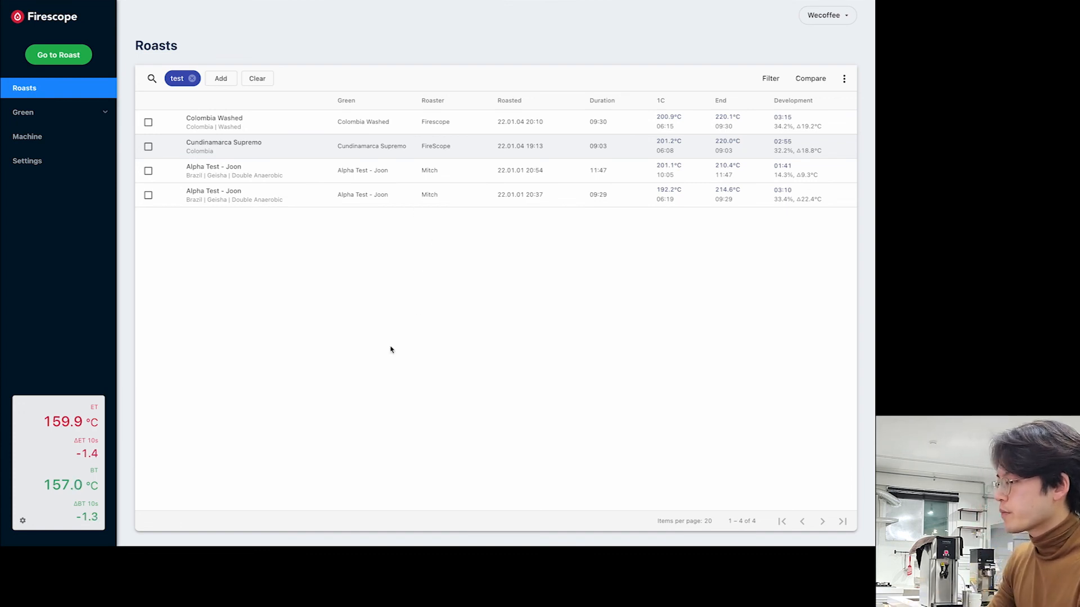
- Remove the test search chip so all 16 roasts are listed again
left_click(192, 79)
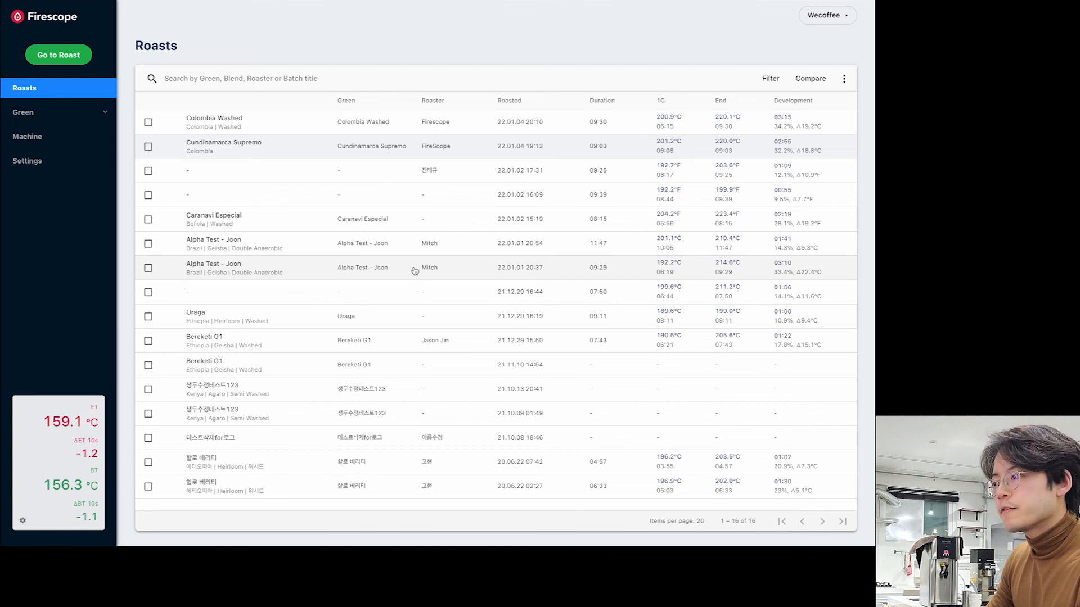
double_click(289, 39)
left_click(184, 54)
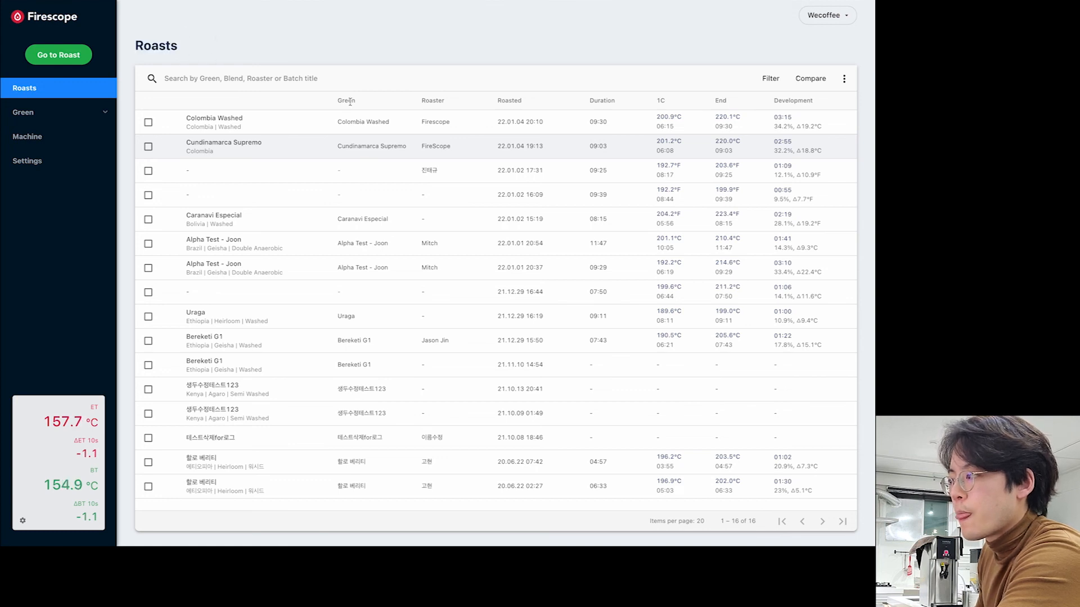